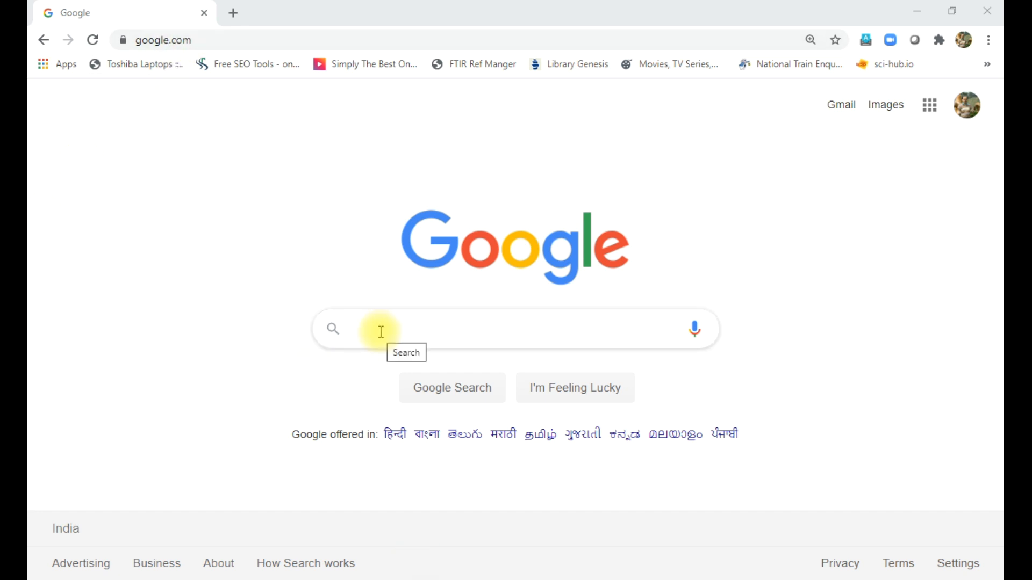
- Open Google Docs from the Google apps grid on the Google home page
left_click(928, 121)
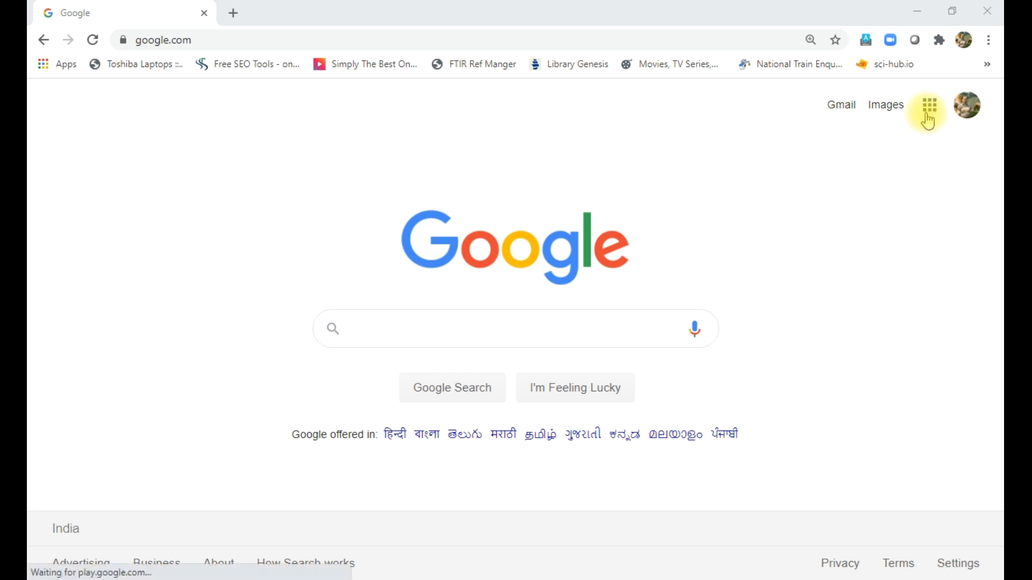
left_click(933, 111)
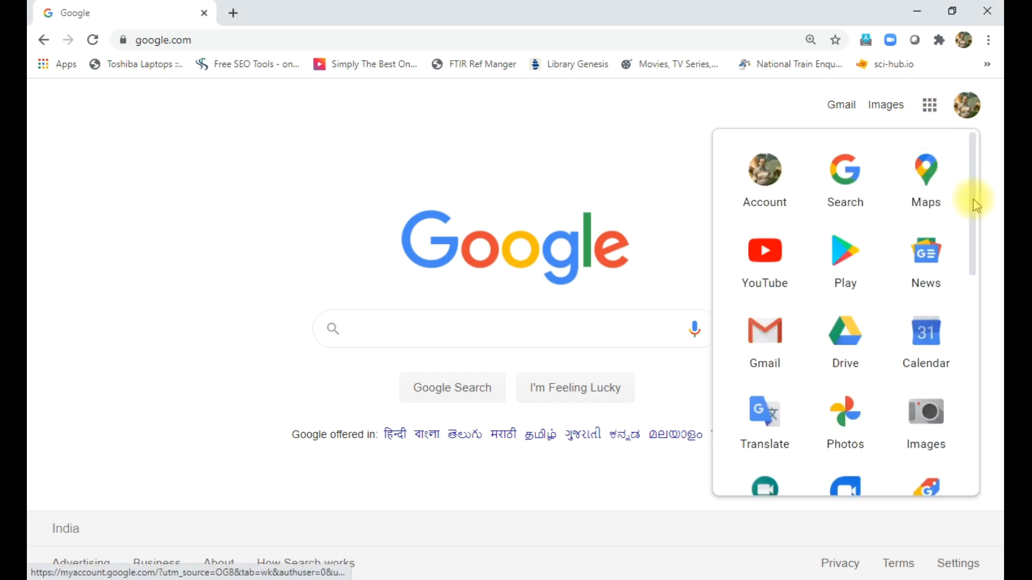
left_click_drag(970, 198, 975, 330)
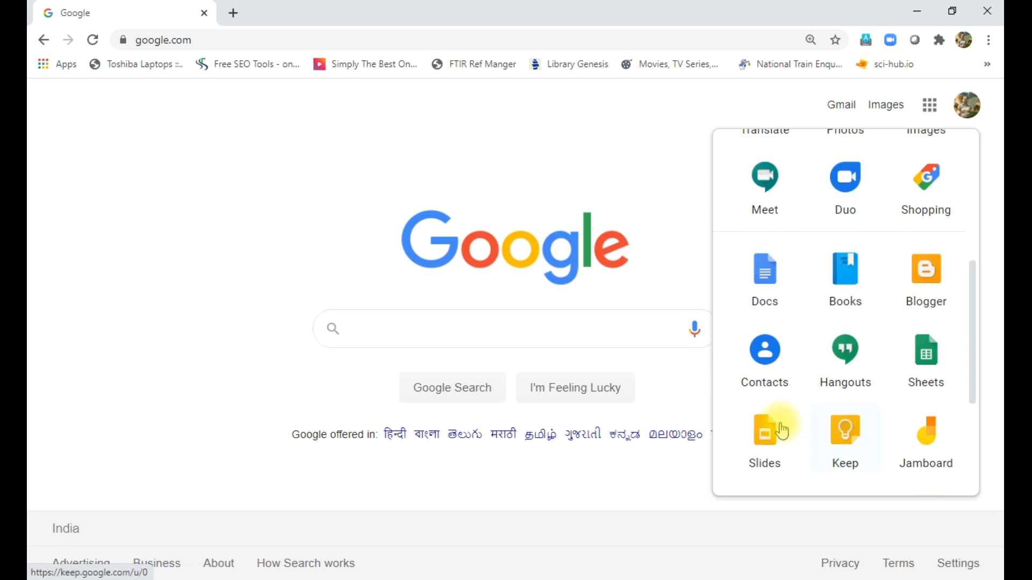
left_click(767, 277)
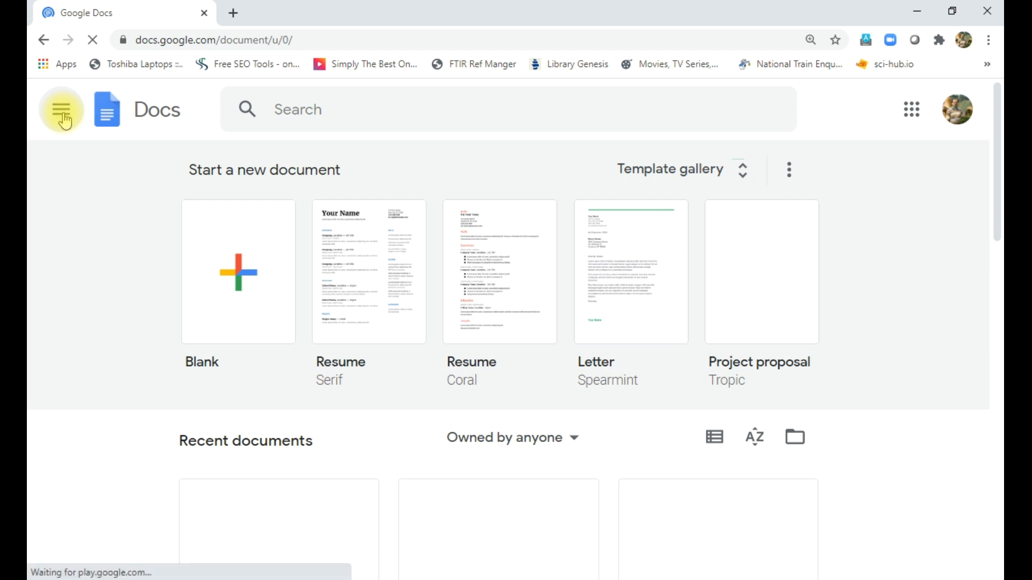
- Switch from Google Docs to Google Forms using the Docs main menu
left_click(63, 118)
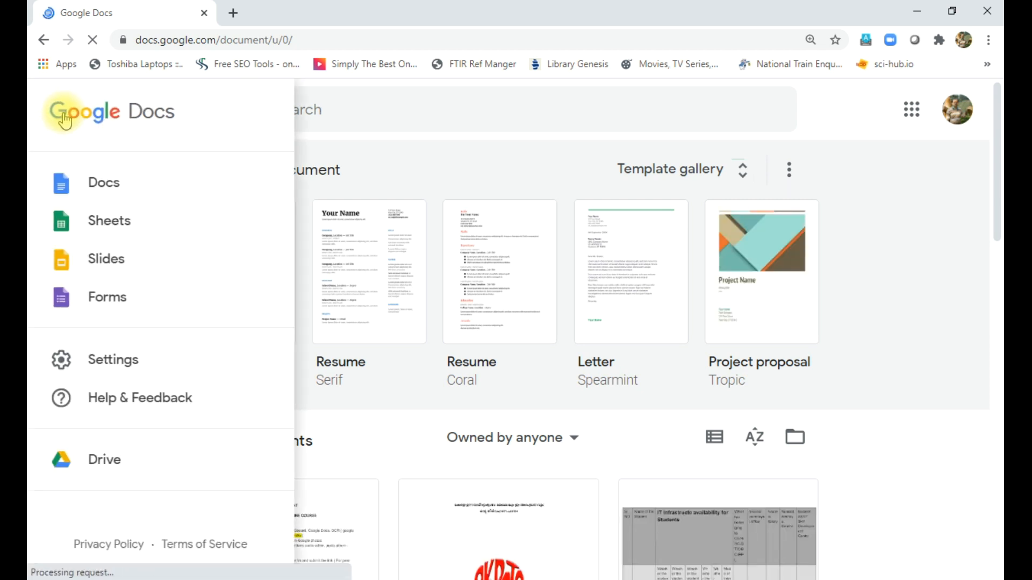
left_click(97, 304)
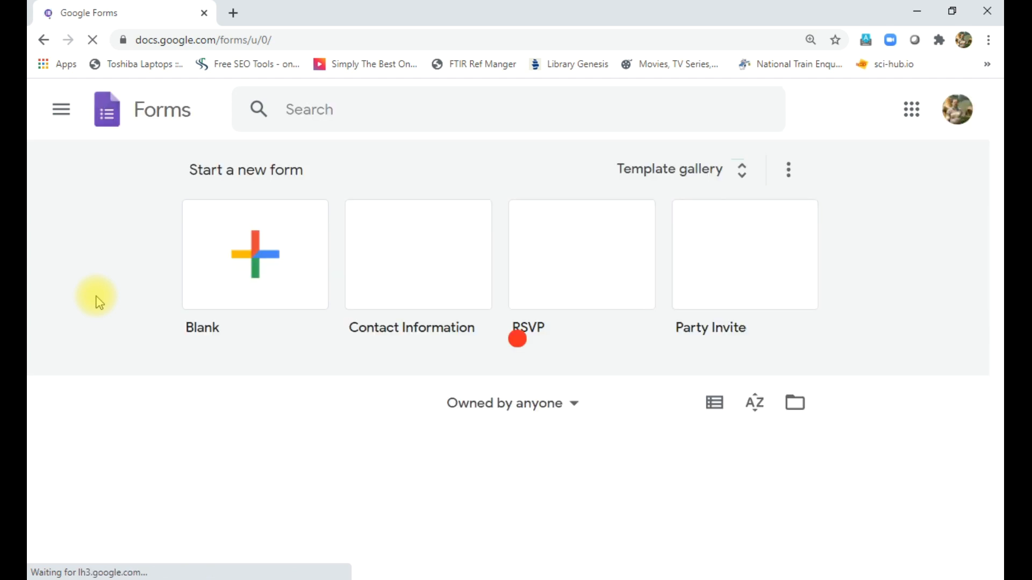
- Go to google.com, search 'google forms', and open the Google Forms sign-in result
left_click(228, 42)
type("goog")
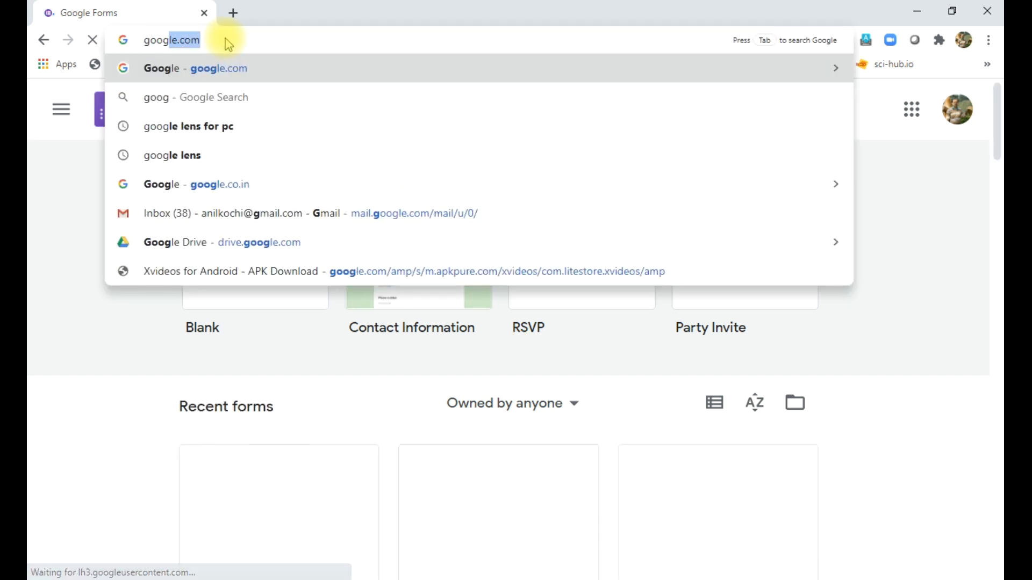
key("Return")
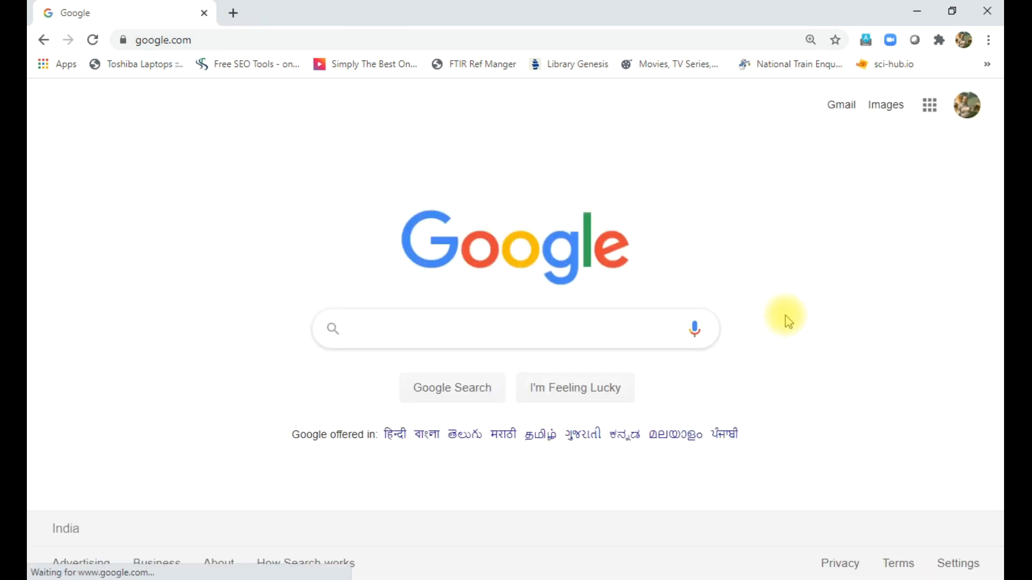
type("google ")
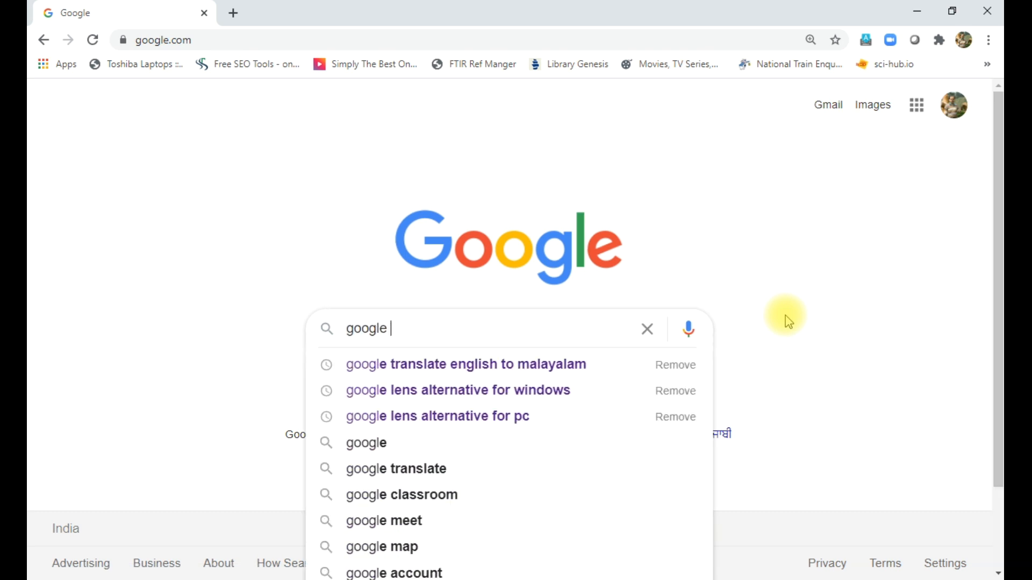
type("forms")
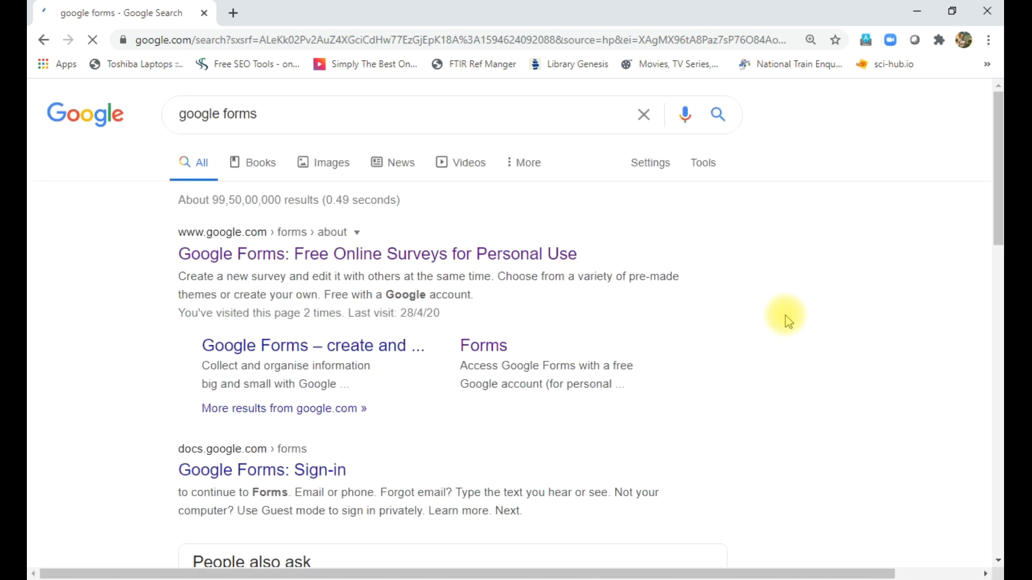
left_click(265, 256)
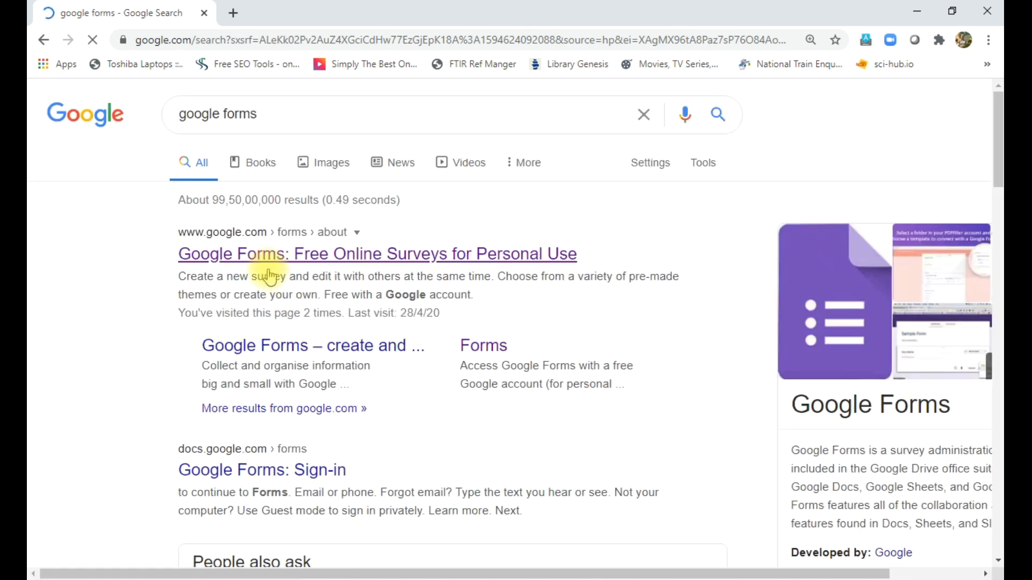
left_click(260, 471)
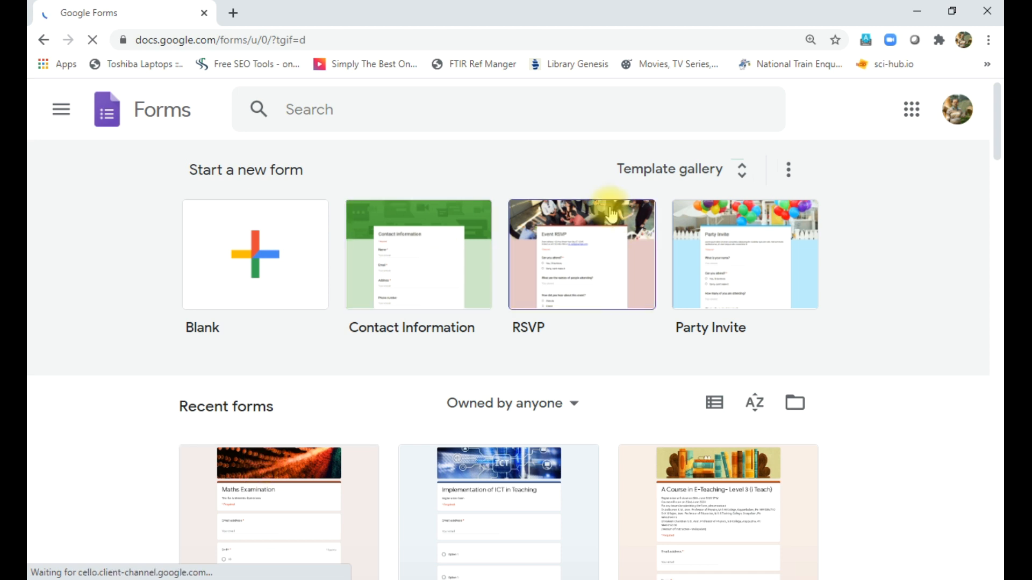
- Browse the template gallery's Personal, Work and Education templates, then return to the top
left_click(669, 171)
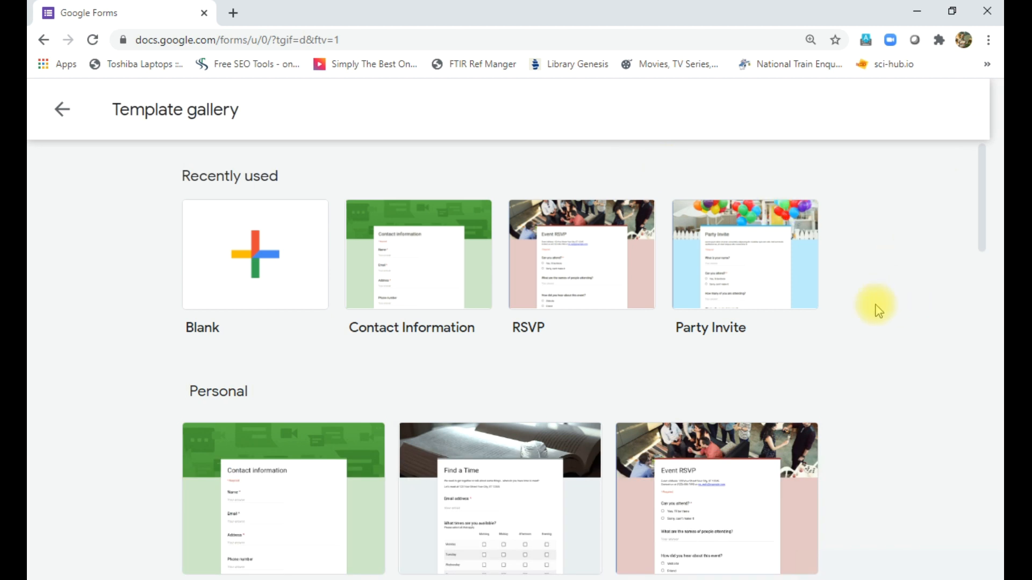
scroll(876, 309, "down", 3)
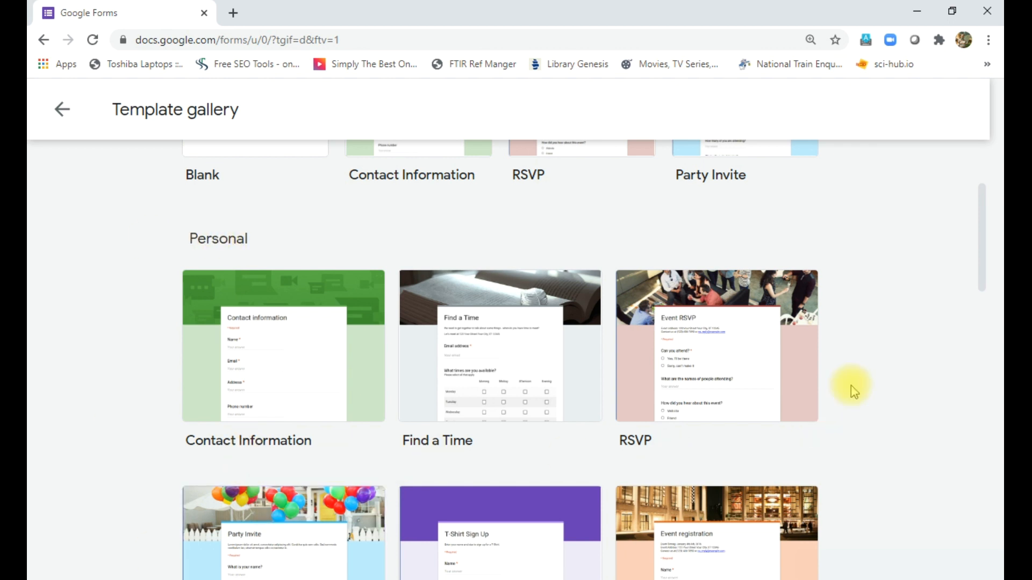
scroll(850, 386, "down", 6)
scroll(850, 385, "down", 2)
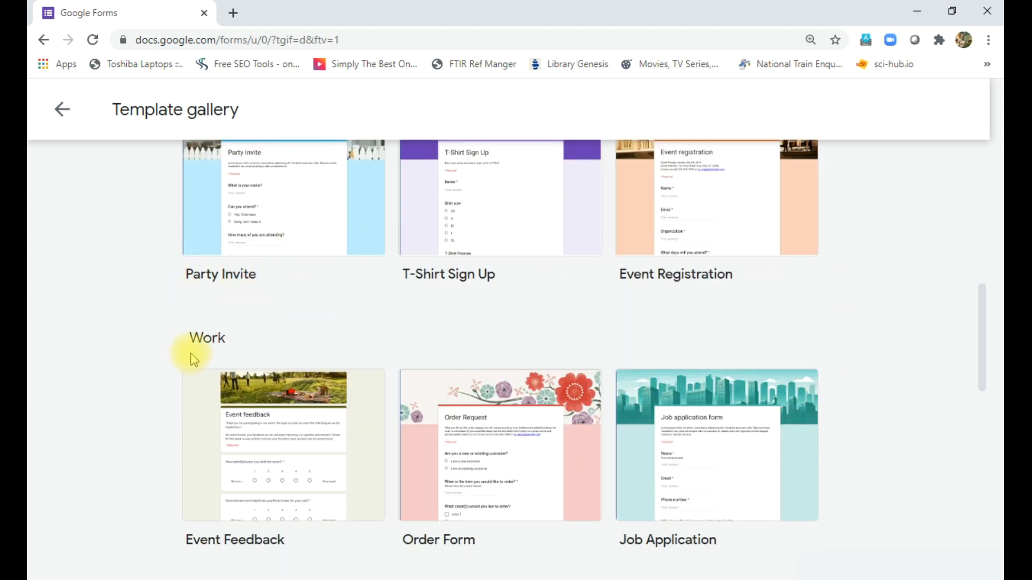
scroll(161, 417, "down", 2)
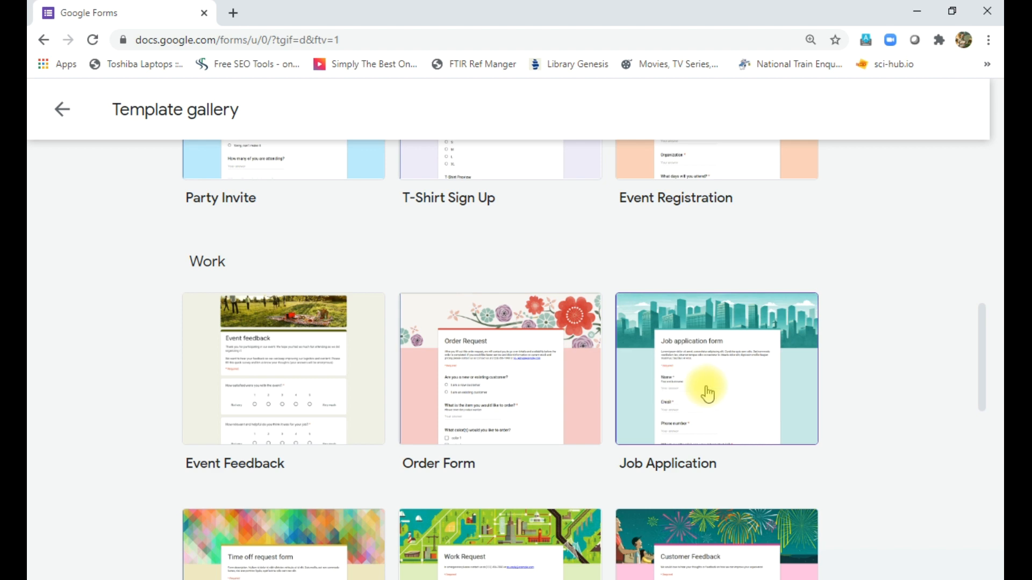
scroll(658, 402, "down", 2)
scroll(658, 402, "down", 4)
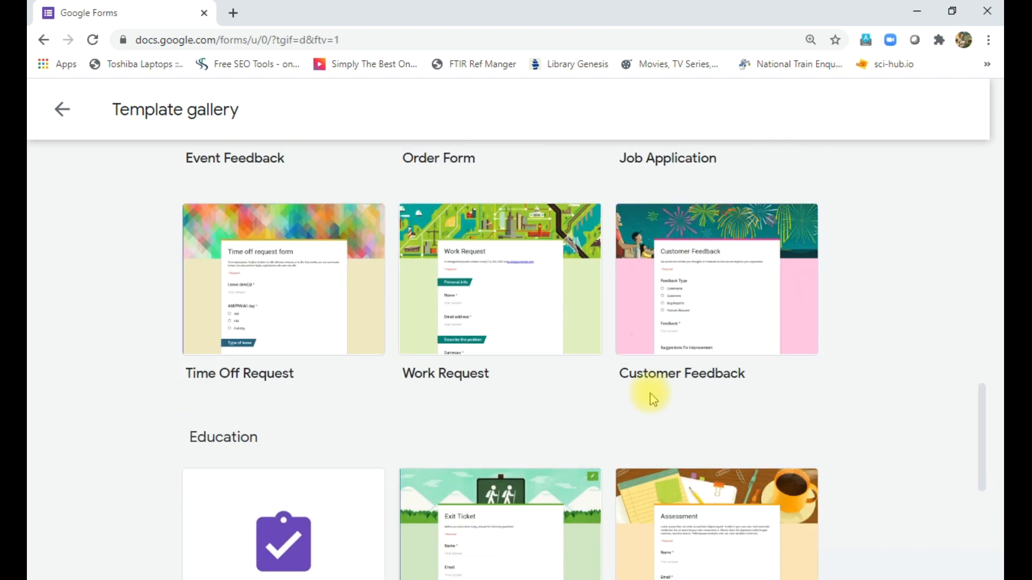
scroll(472, 410, "down", 3)
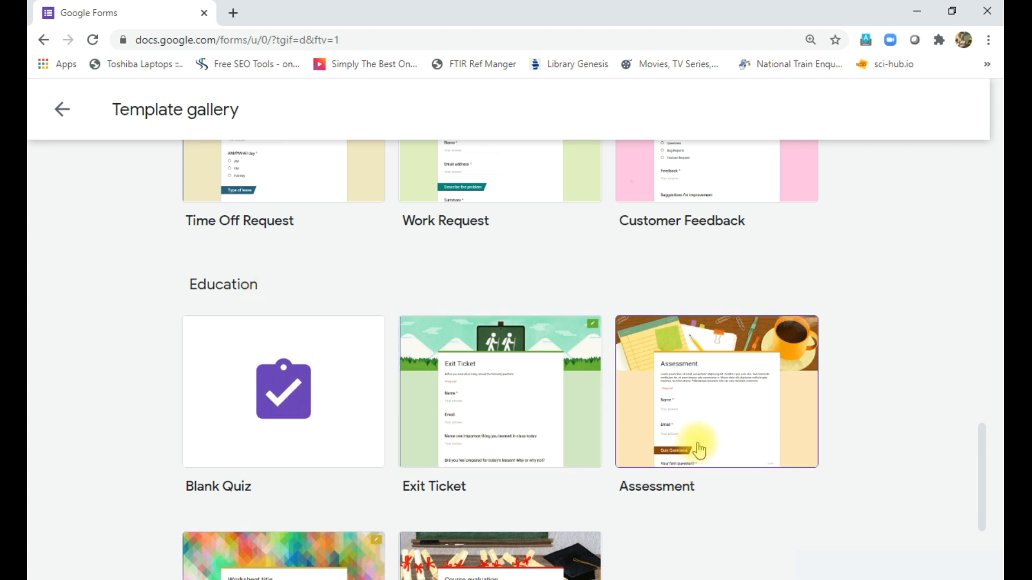
scroll(701, 448, "down", 3)
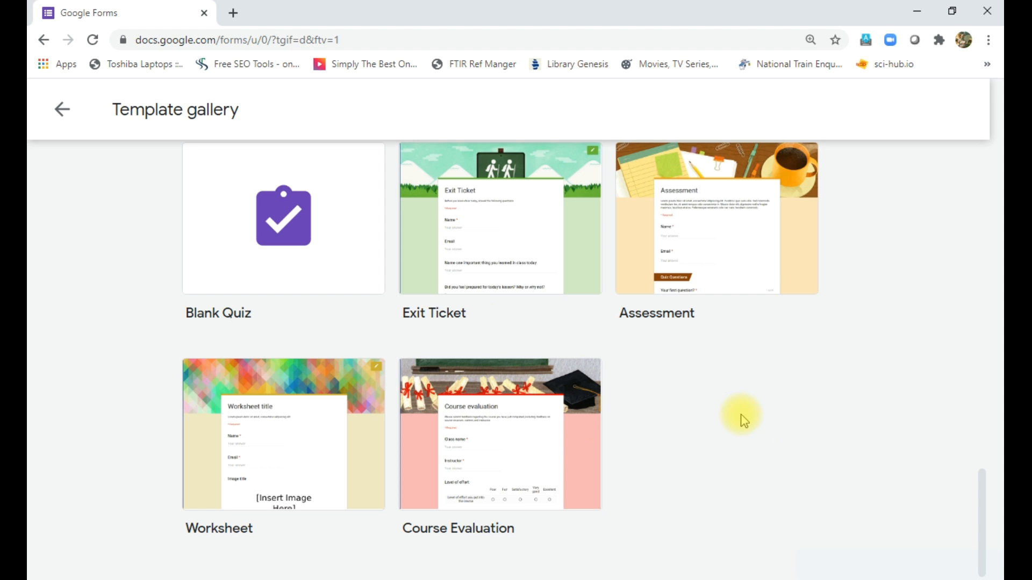
scroll(744, 421, "up", 7)
scroll(744, 421, "down", 3)
scroll(744, 421, "up", 2)
scroll(744, 420, "up", 10)
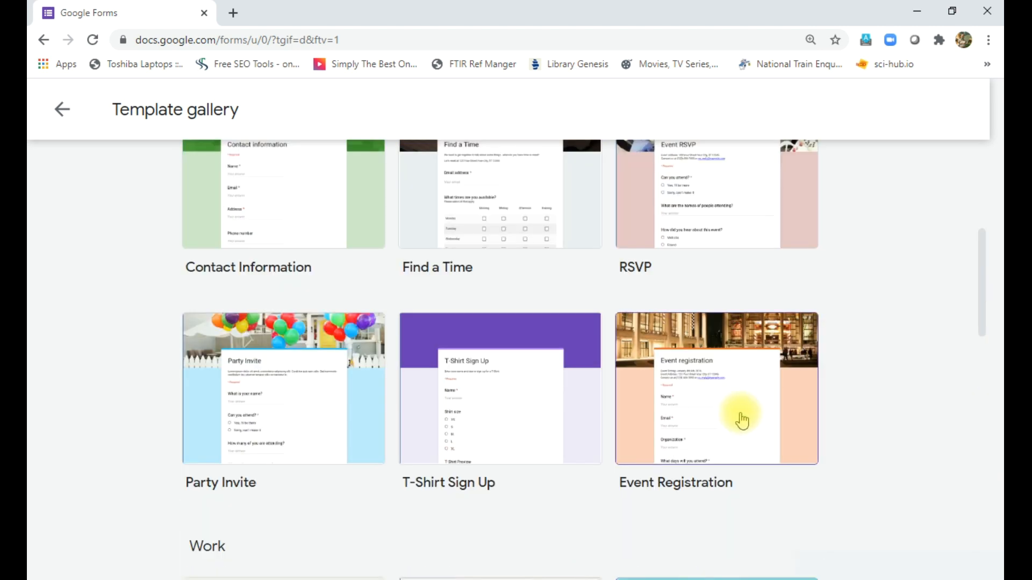
scroll(849, 414, "down", 2)
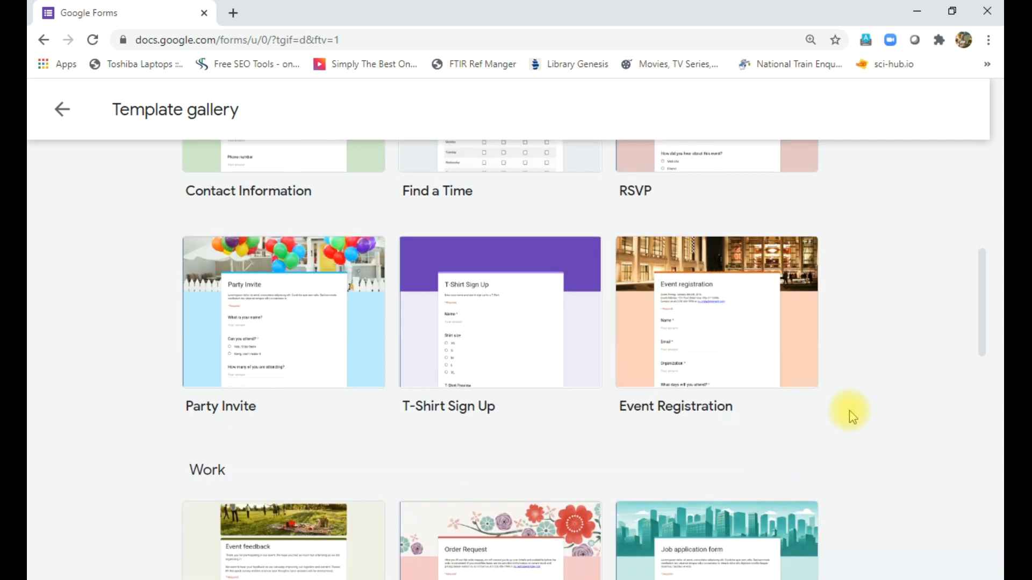
left_click_drag(981, 321, 981, 172)
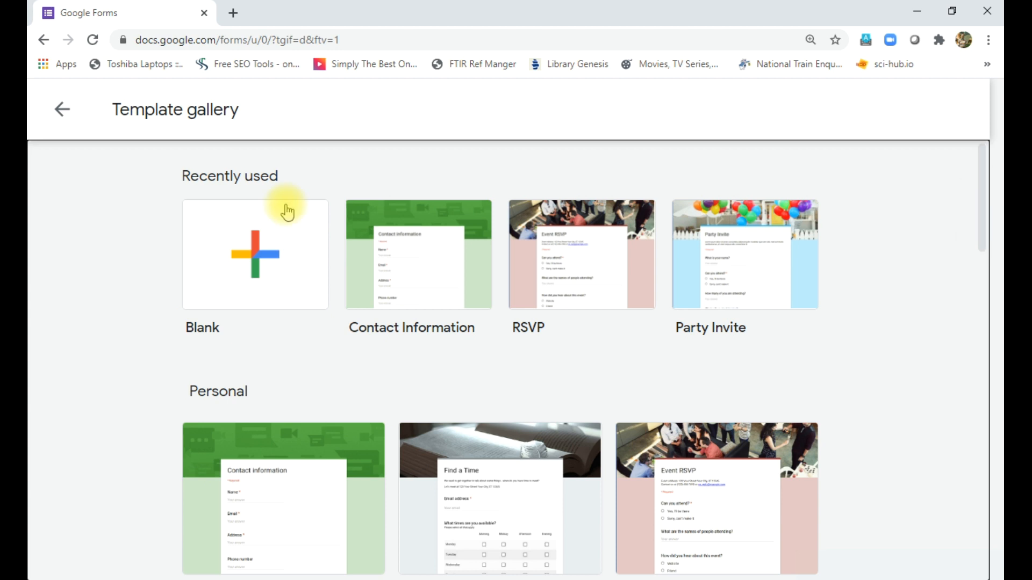
- Start a blank form and title it 'Maths Examination'
left_click(257, 254)
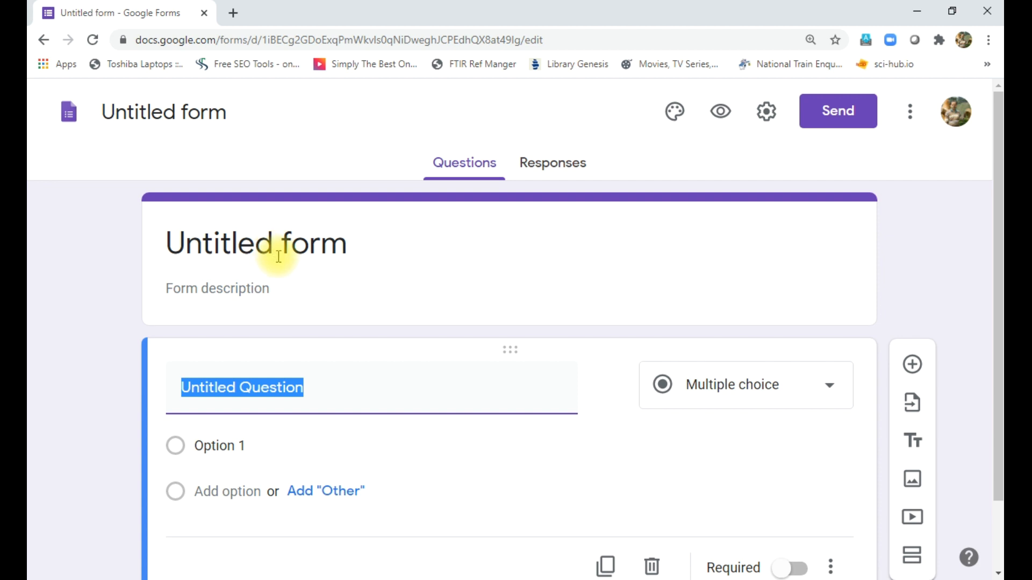
left_click(273, 257)
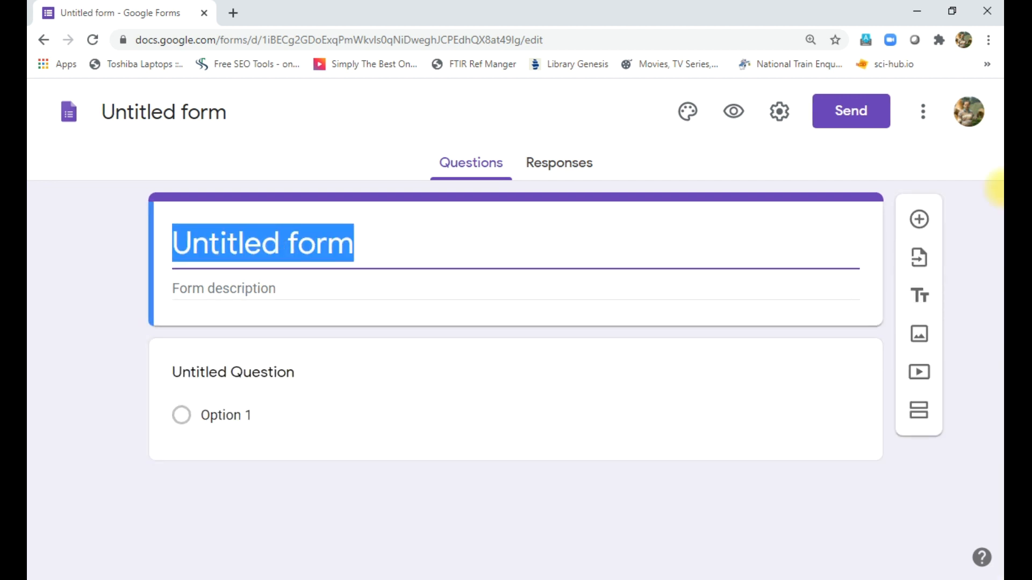
type("Maths ")
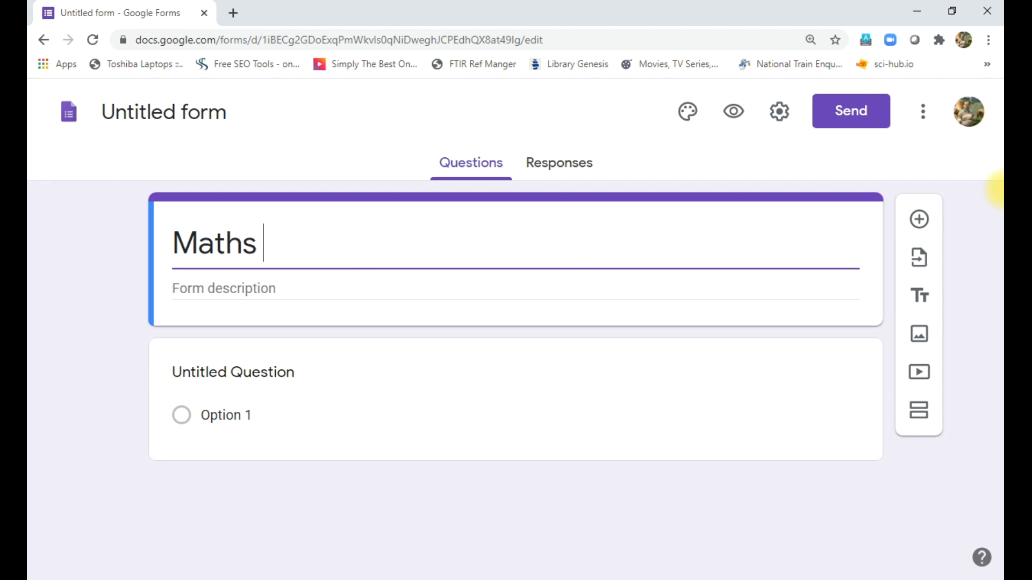
type("Exami")
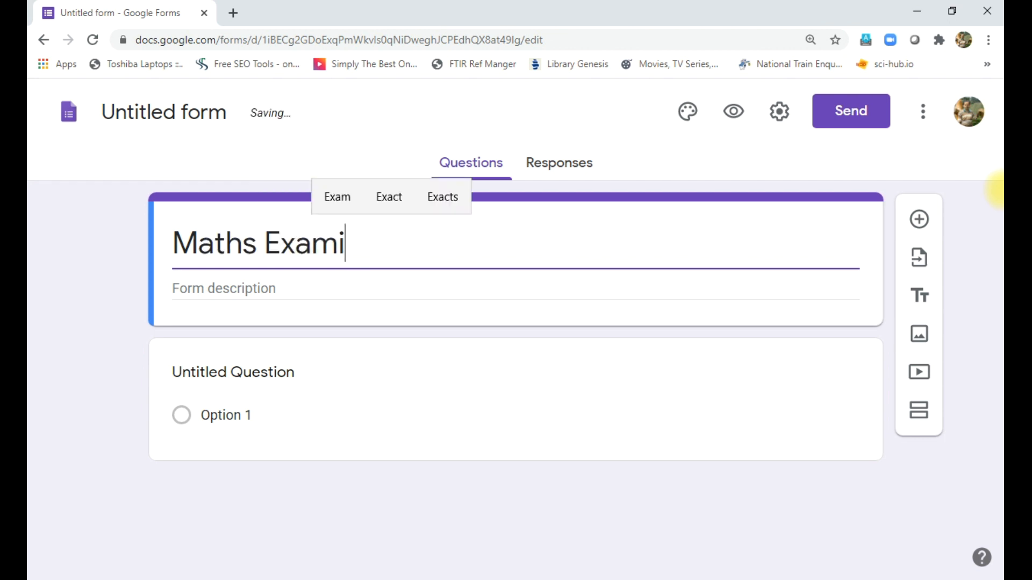
type("nation")
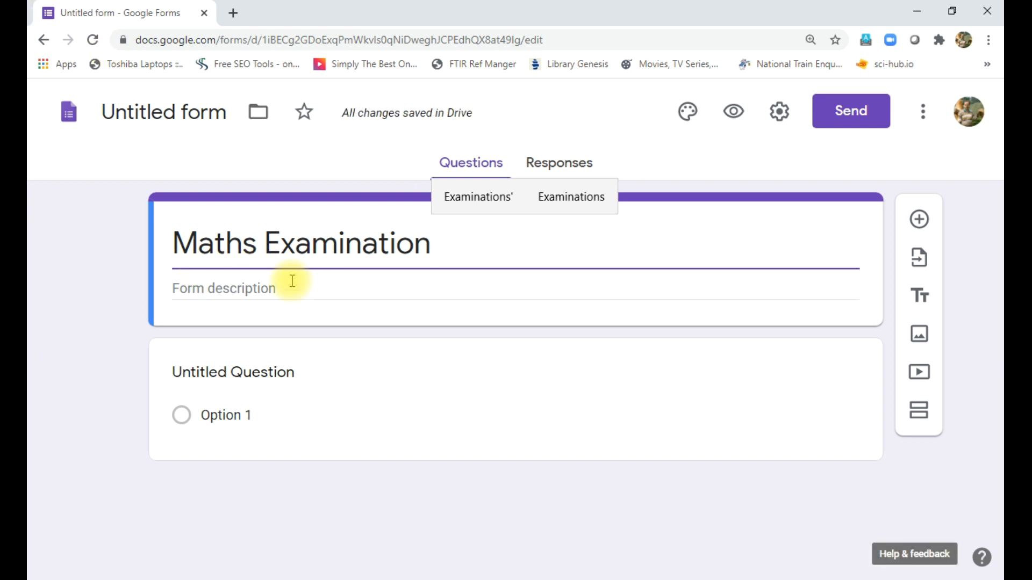
- Add the form description 'Arithematic Operatios'
left_click(246, 294)
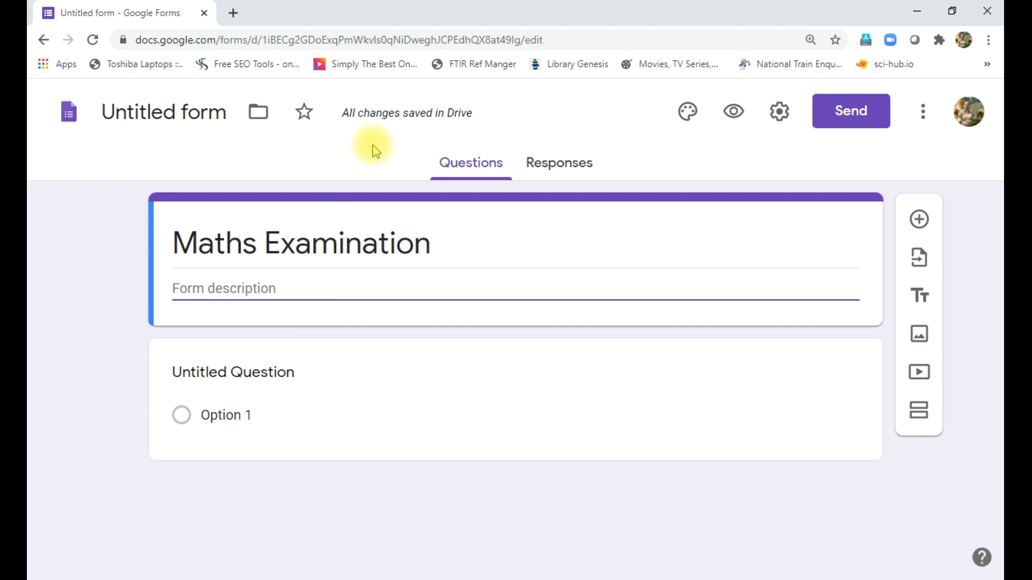
mouse_move(404, 124)
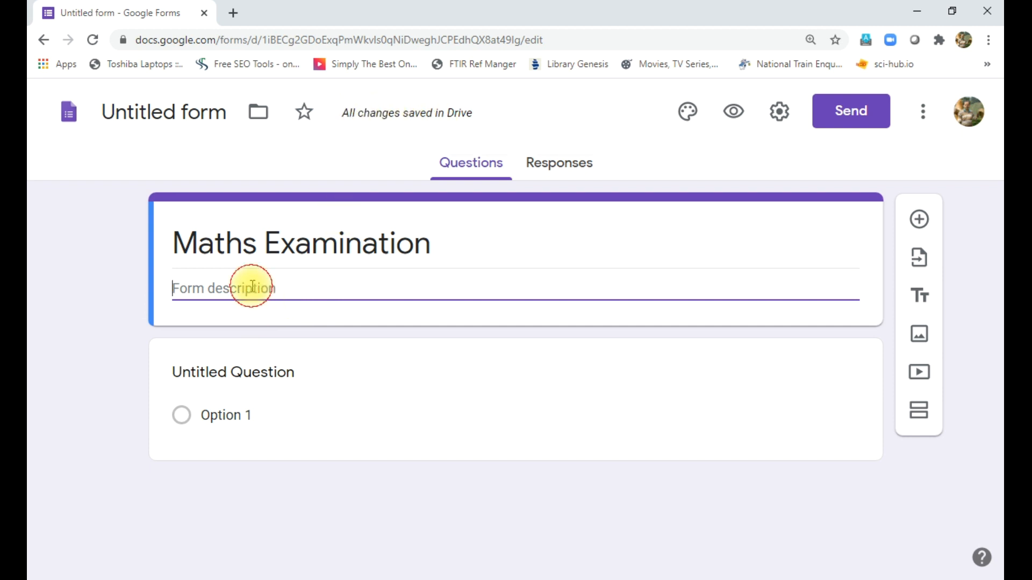
type("Ar")
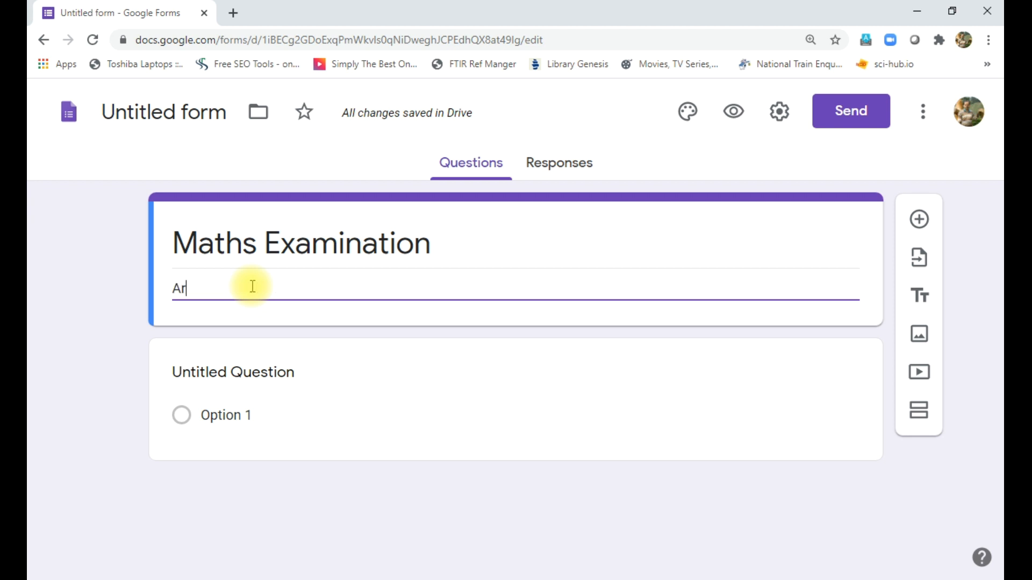
type("ithem")
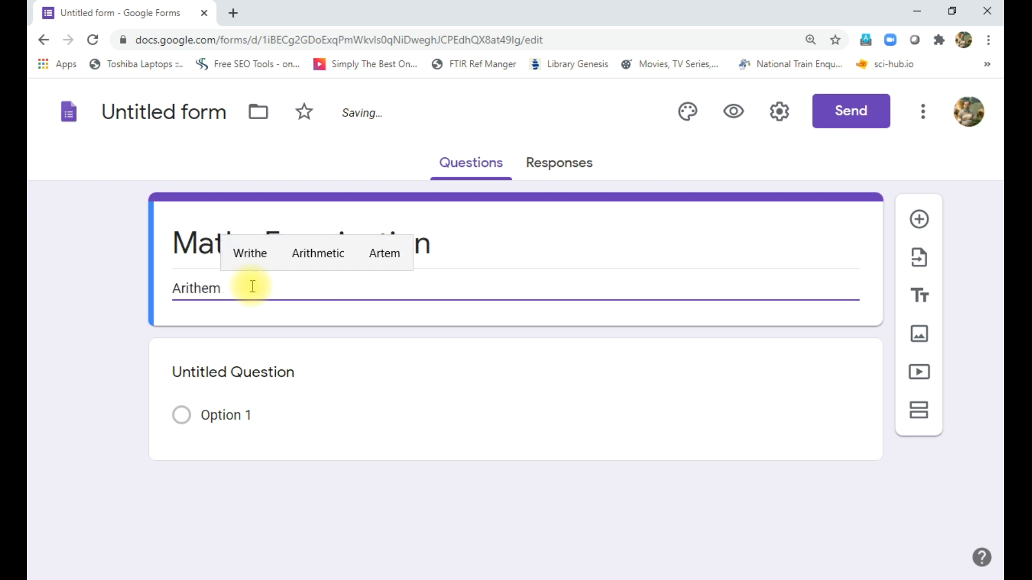
type("ati")
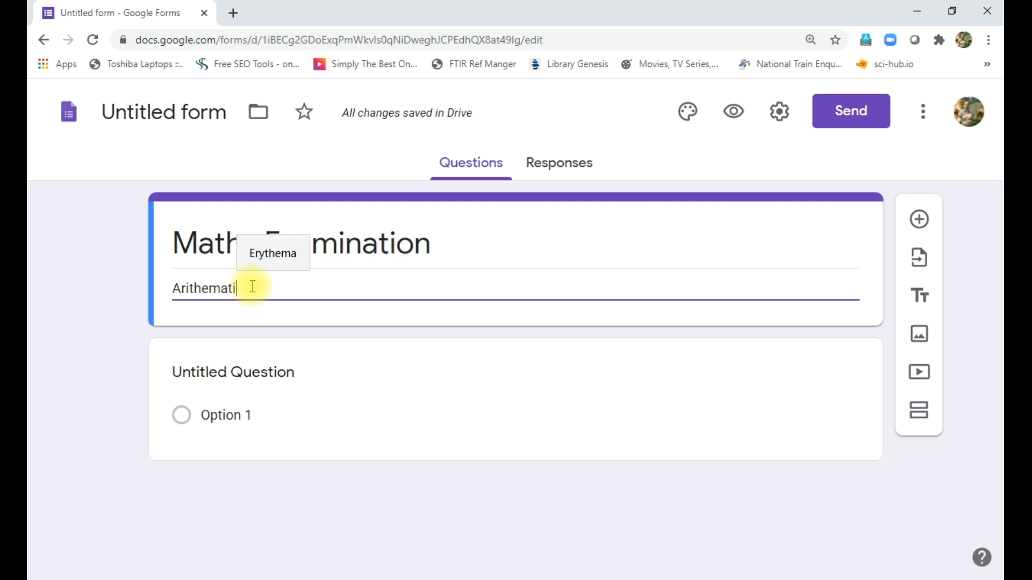
type("c Ope")
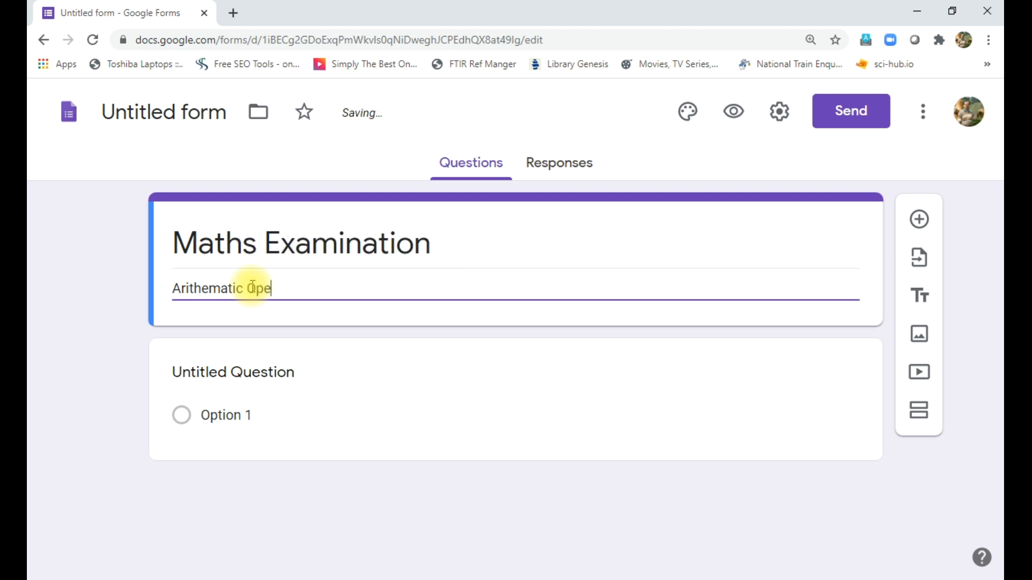
type("ratios")
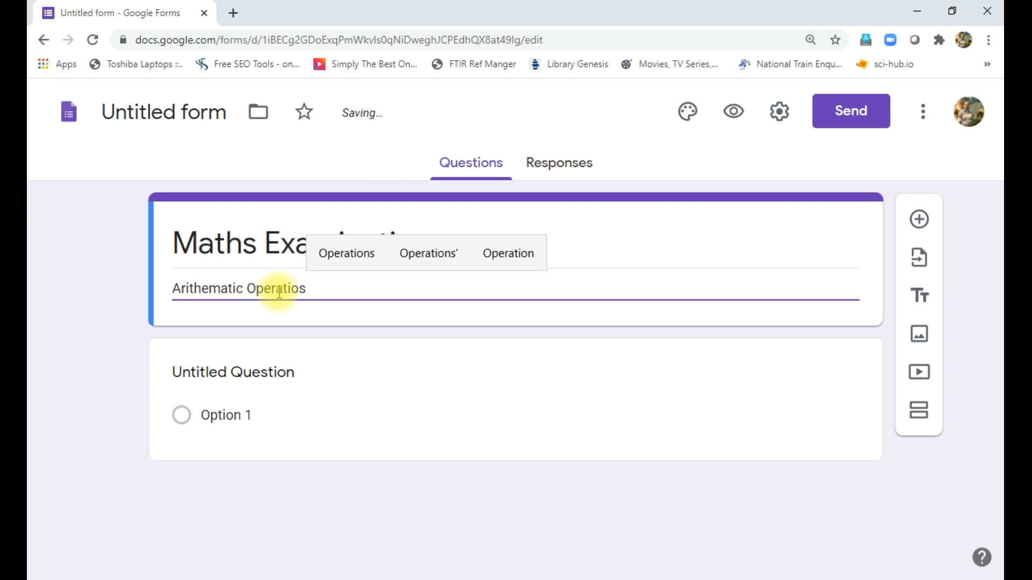
left_click(355, 311)
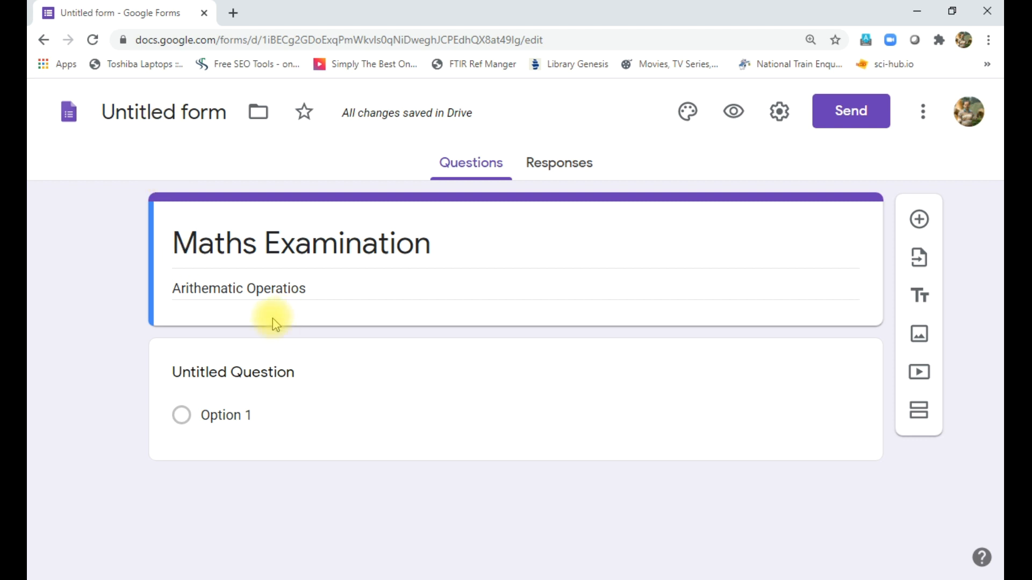
- Name the form file 'Maths Examination - Part 1' using the copied form title
triple_click(259, 246)
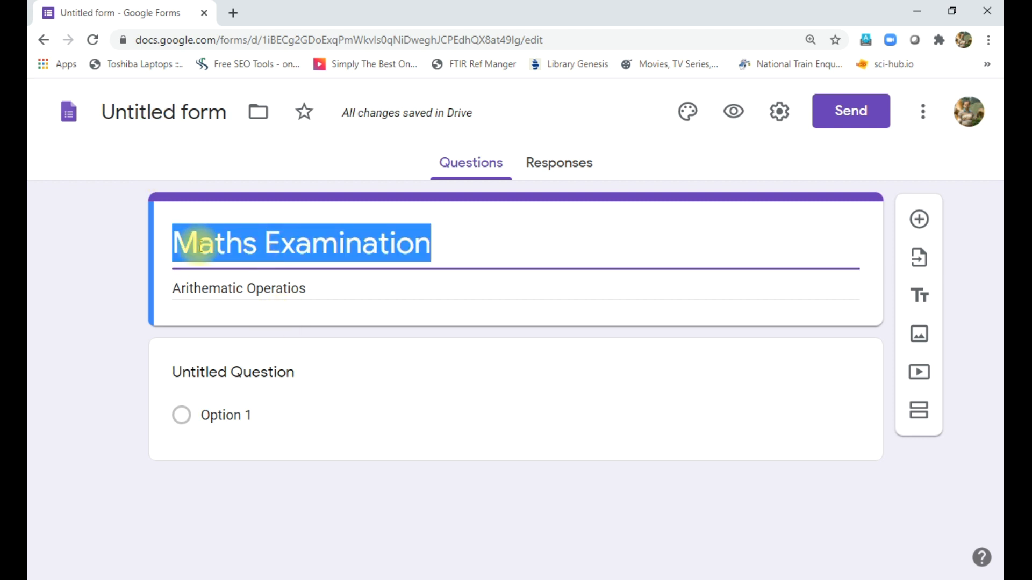
left_click(143, 114)
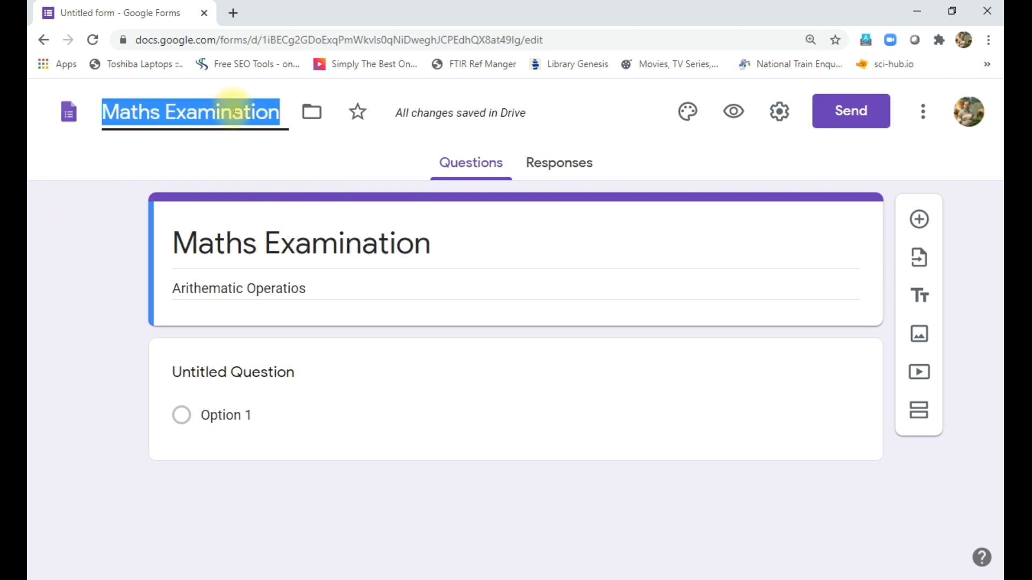
left_click(281, 117)
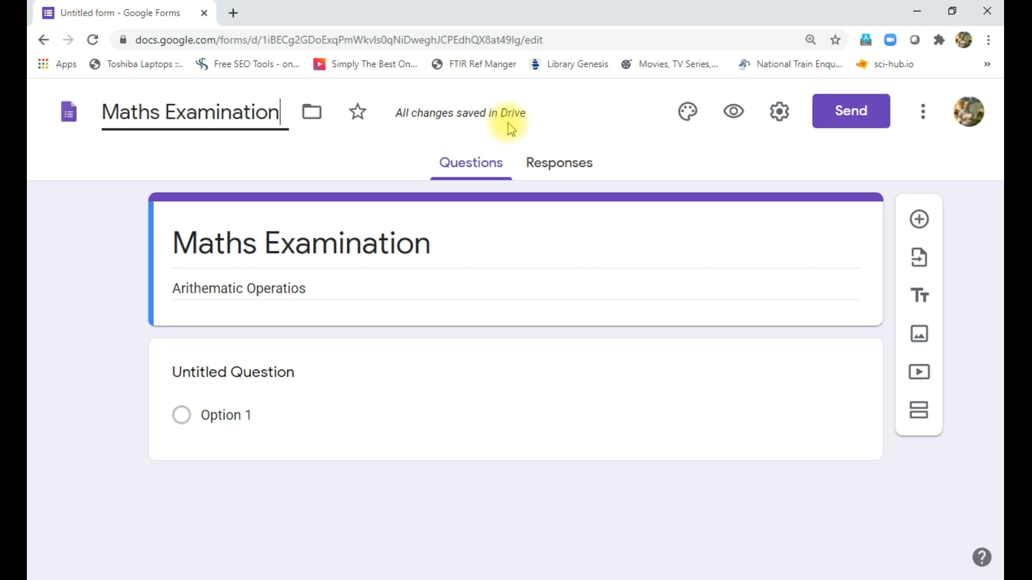
type("- P")
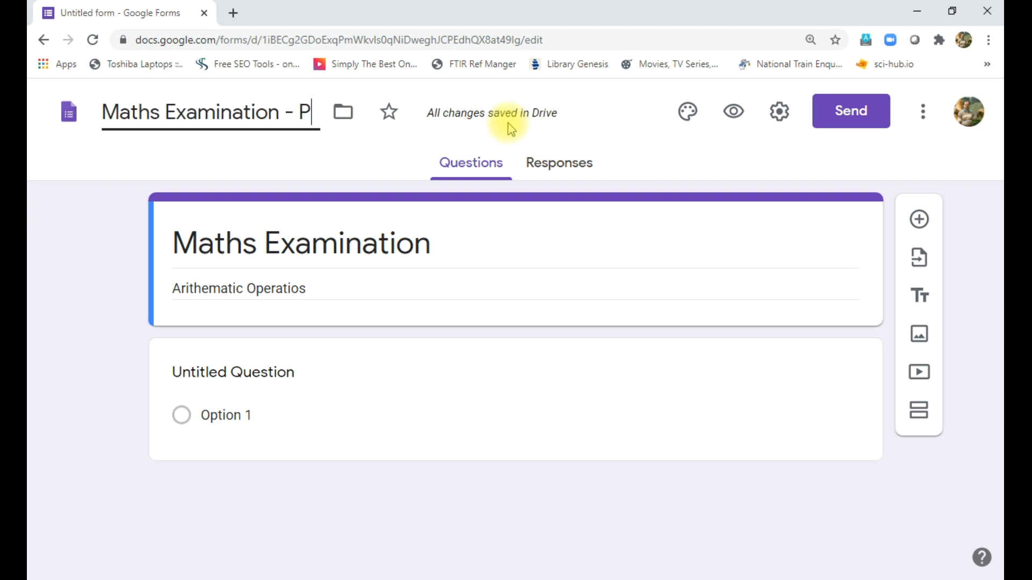
type("art 1")
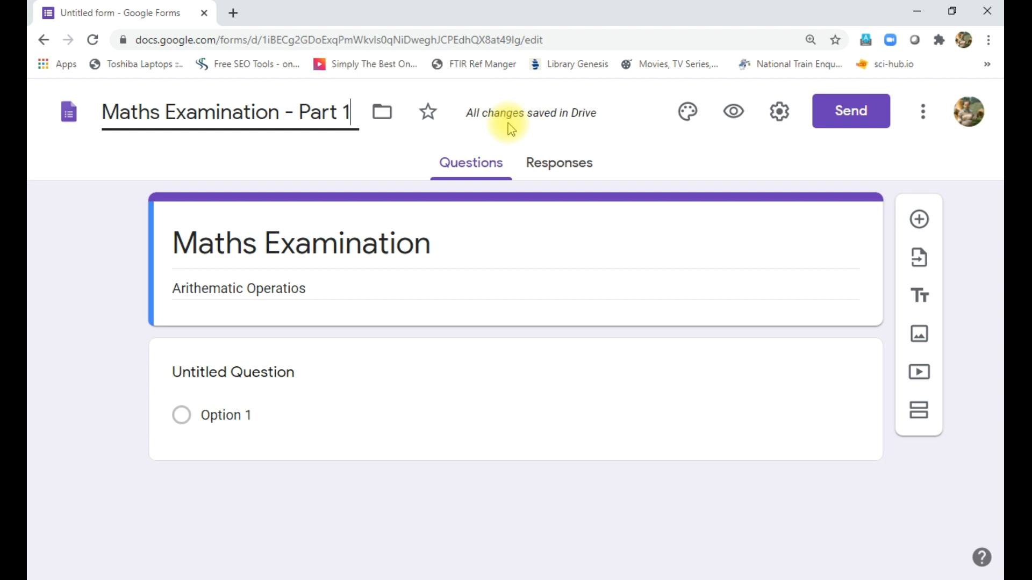
left_click(675, 157)
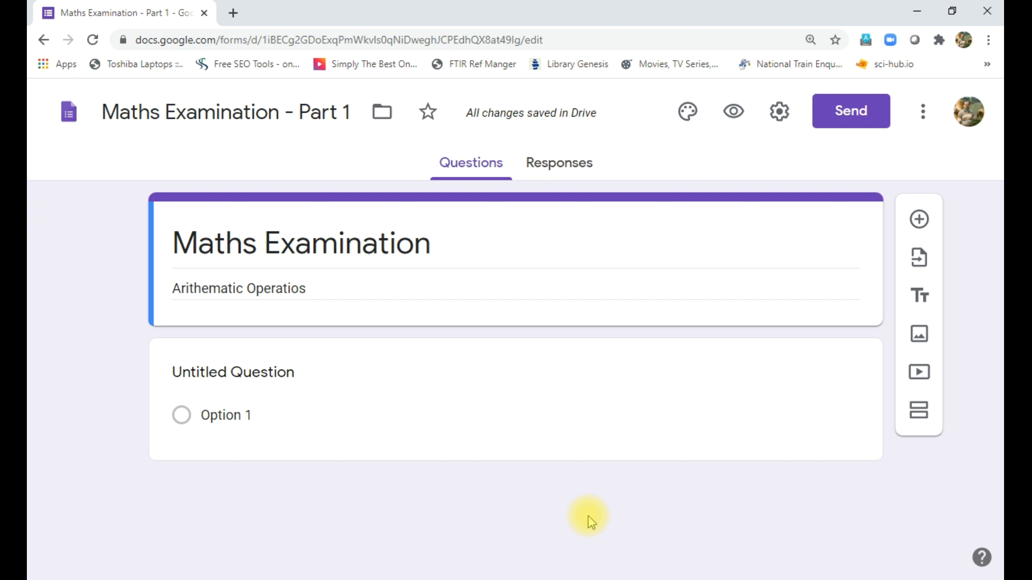
- Turn on quiz mode, release marks later after manual review, and keep point values visible
left_click(779, 115)
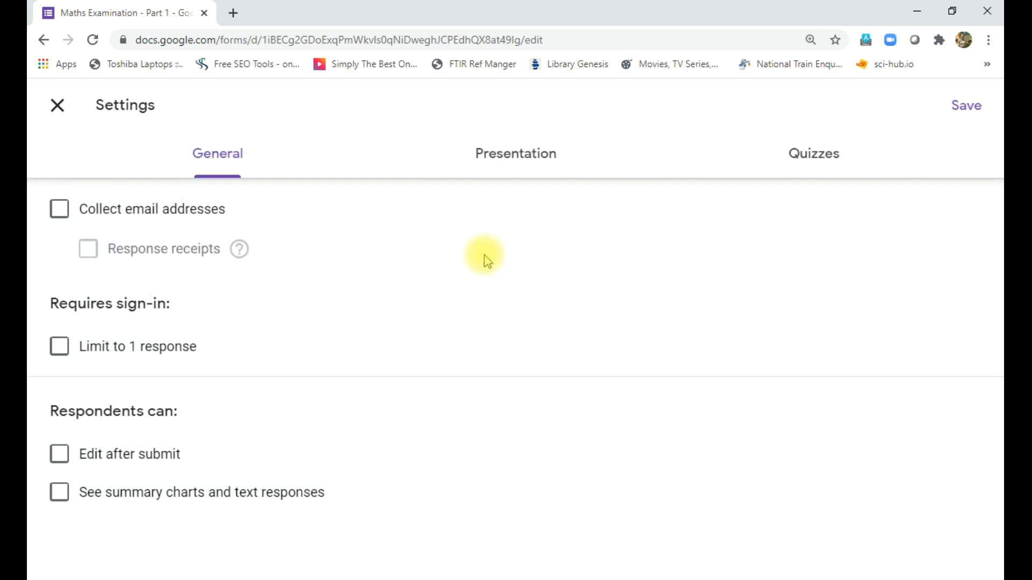
left_click(812, 160)
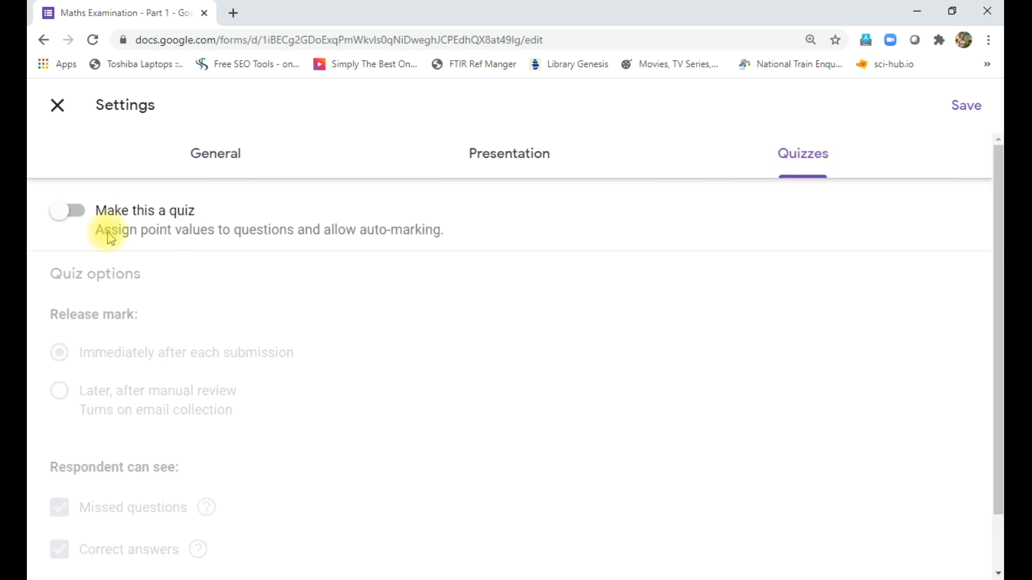
left_click(76, 212)
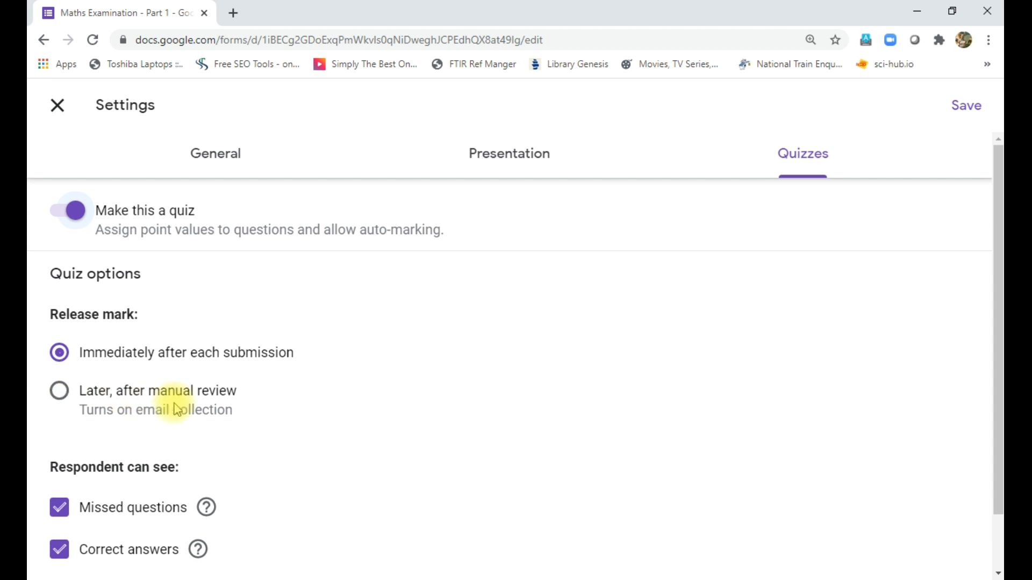
left_click(60, 393)
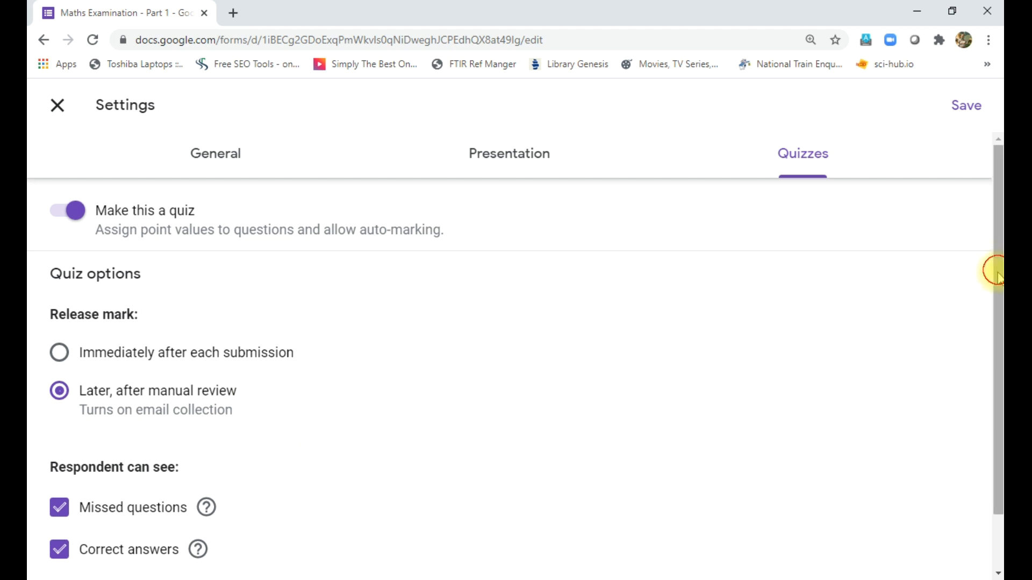
left_click_drag(995, 272, 932, 355)
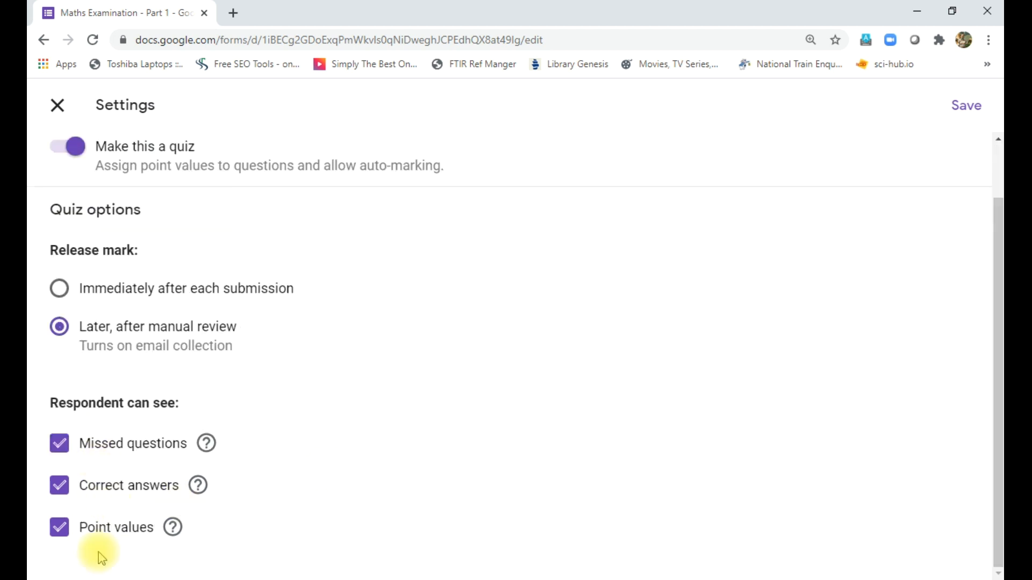
left_click(59, 524)
left_click(58, 527)
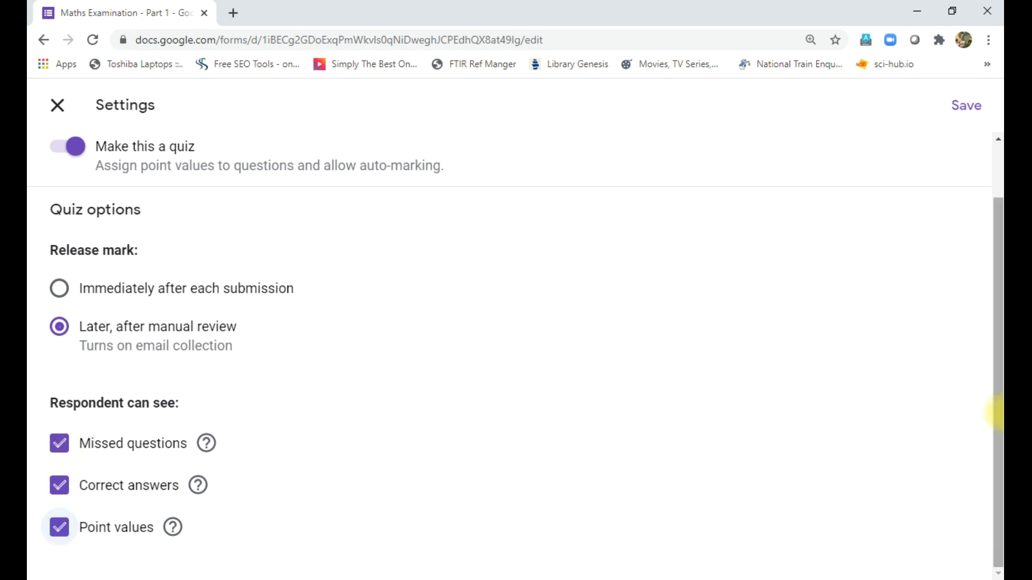
scroll(996, 416, "up", 2)
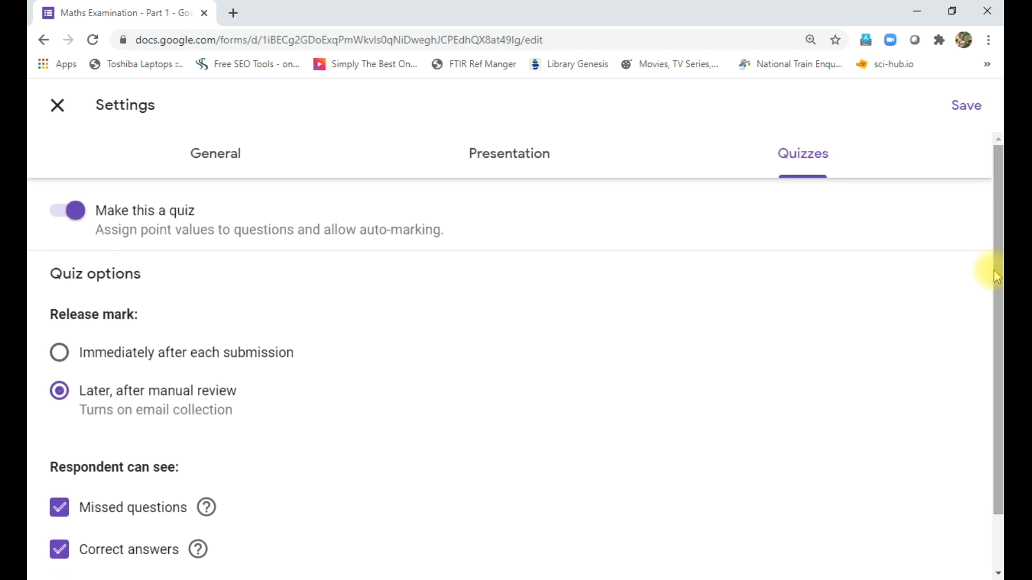
left_click(495, 157)
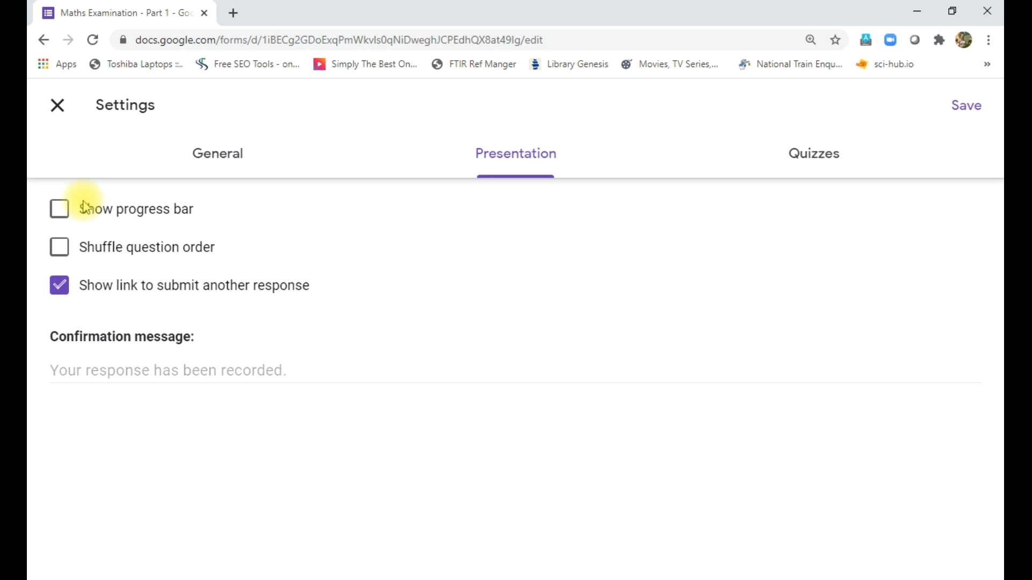
- Shuffle question order, drop the submit-another-response link, and set confirmation 'Thank you for attending examination.'
left_click(59, 247)
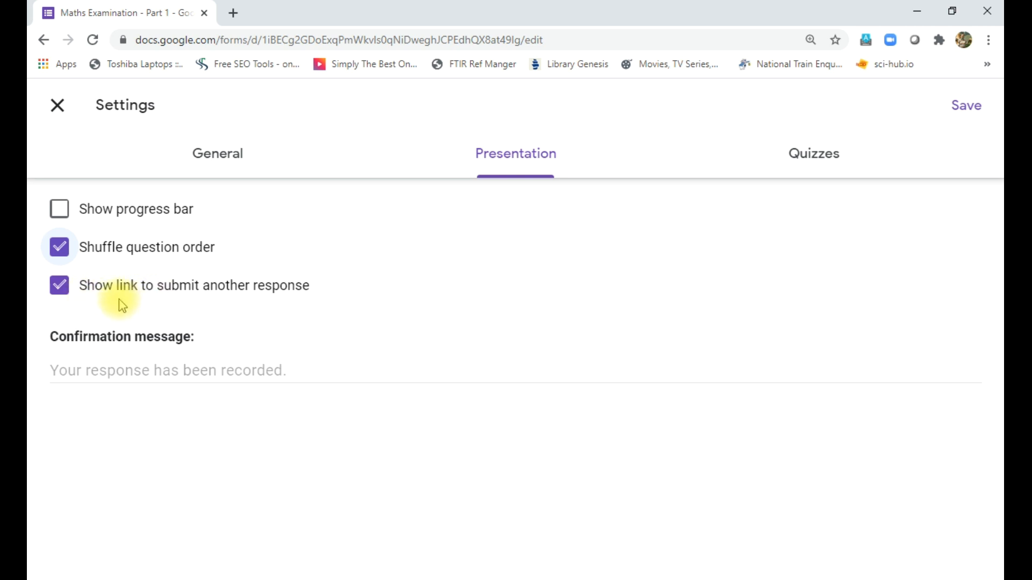
left_click(59, 289)
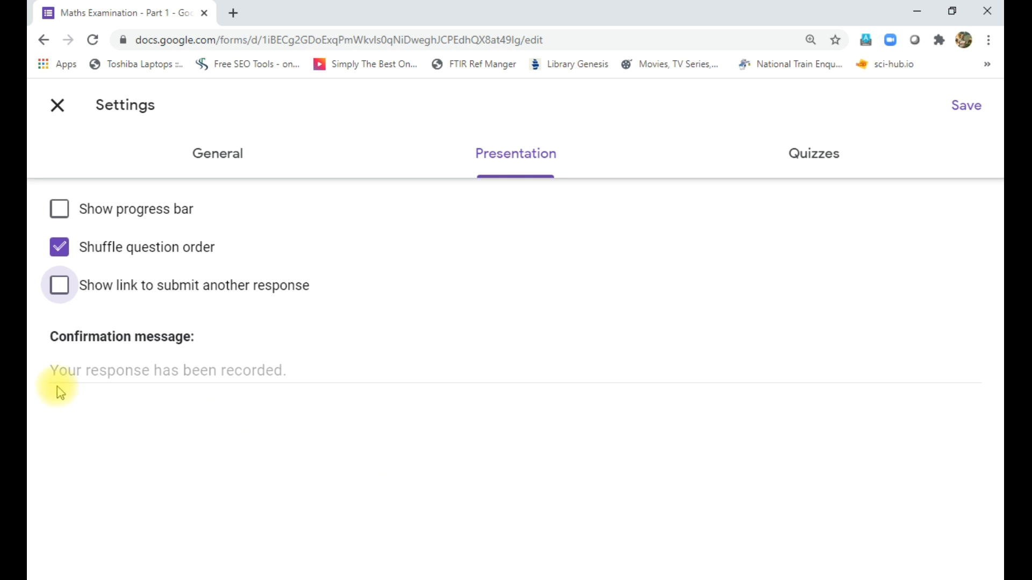
left_click(172, 379)
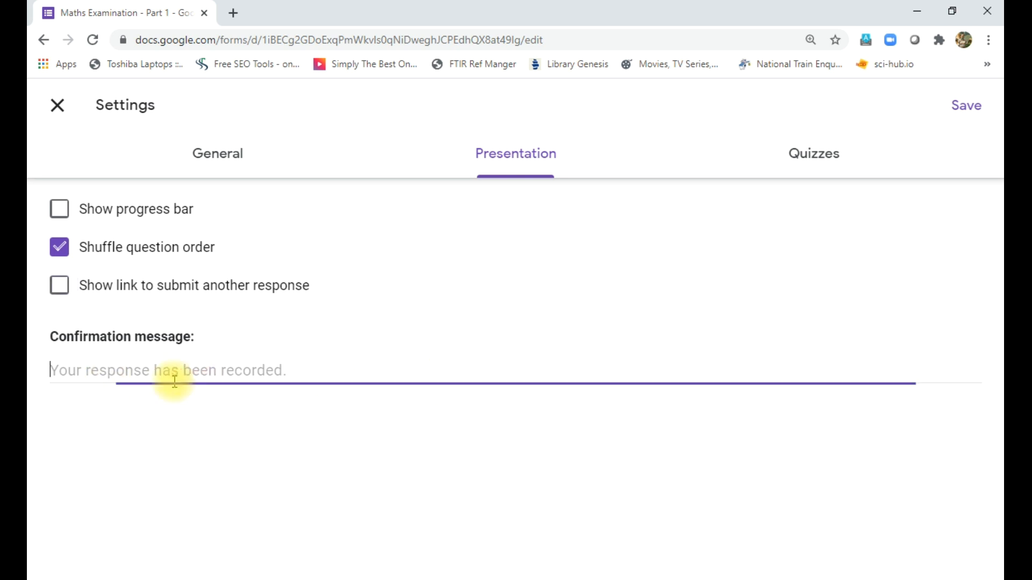
type("T")
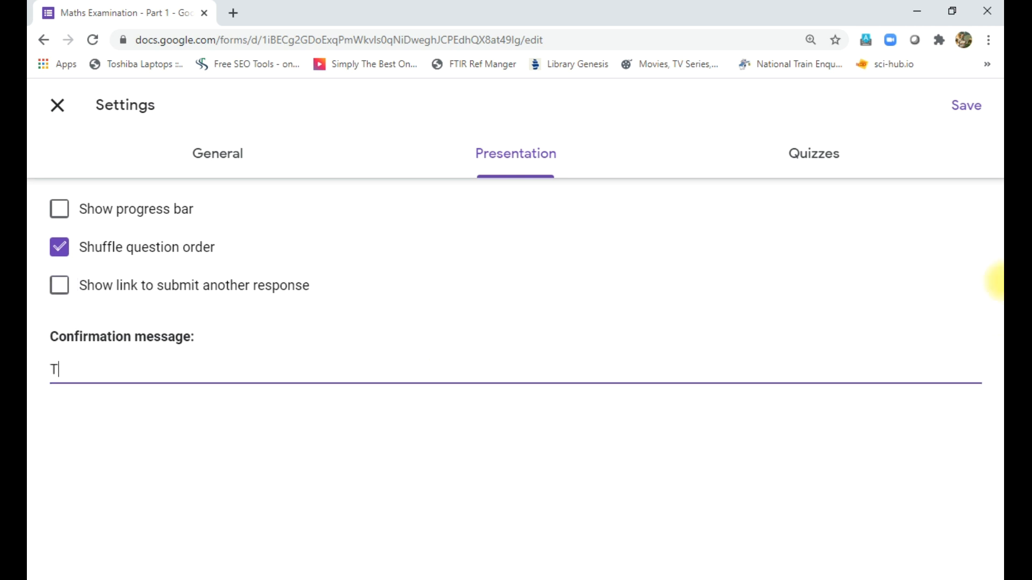
type("hank you for ")
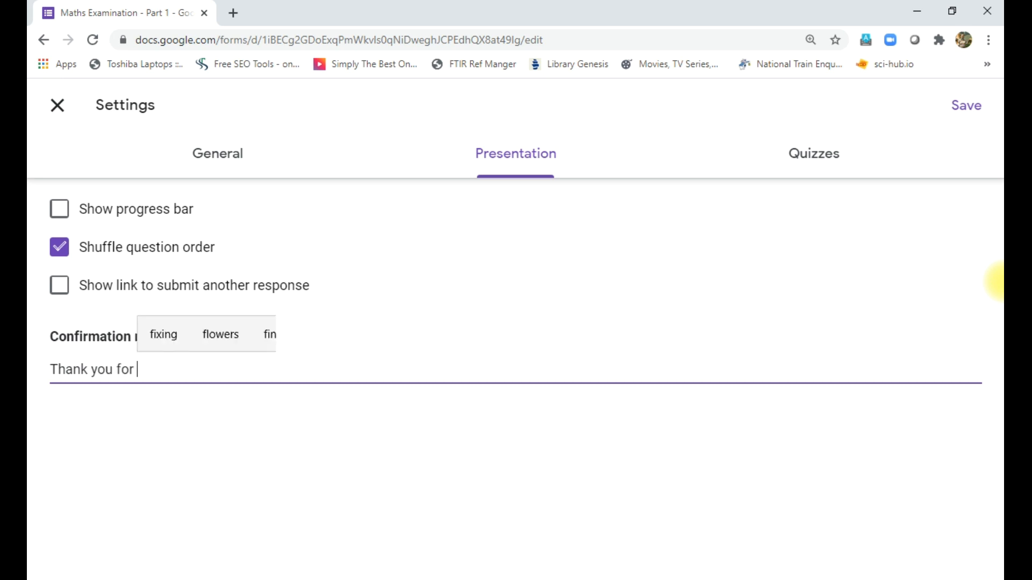
type("attending ")
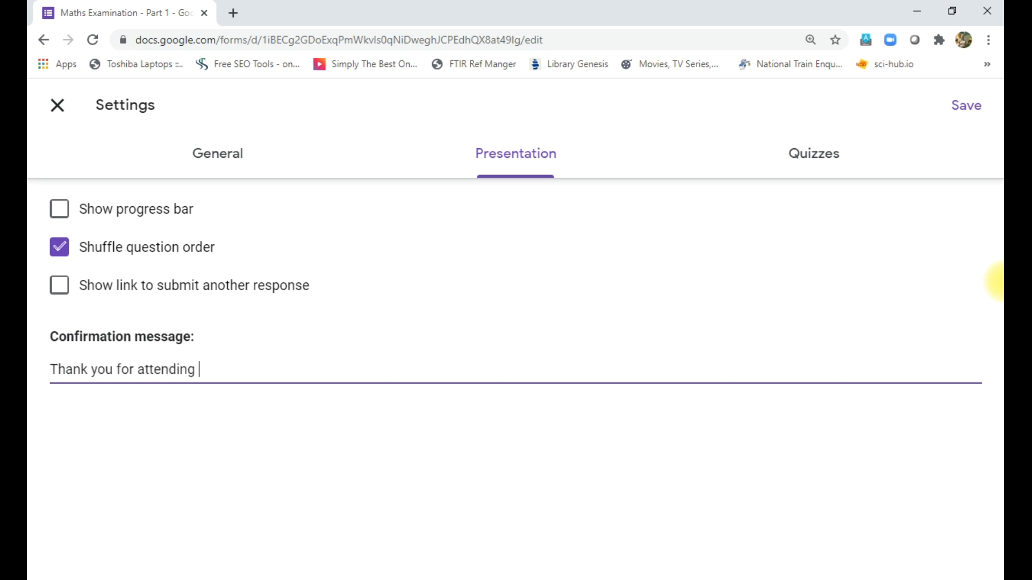
type("examination")
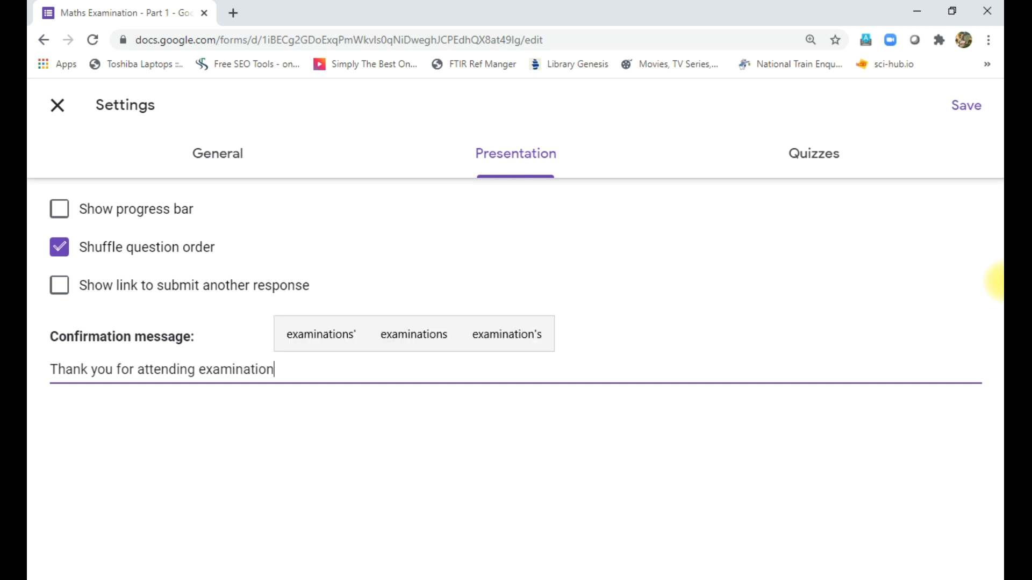
type(".")
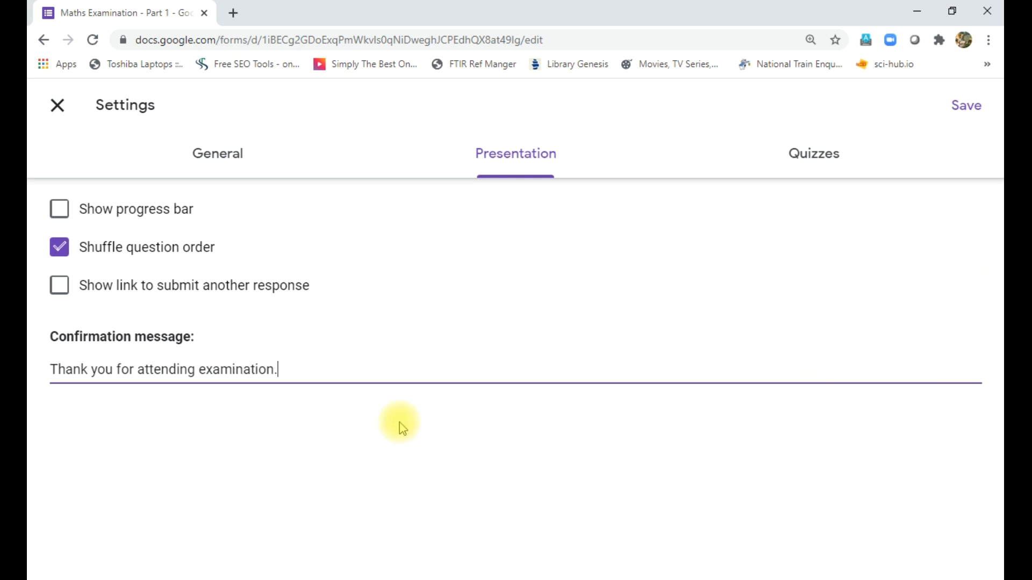
left_click(365, 455)
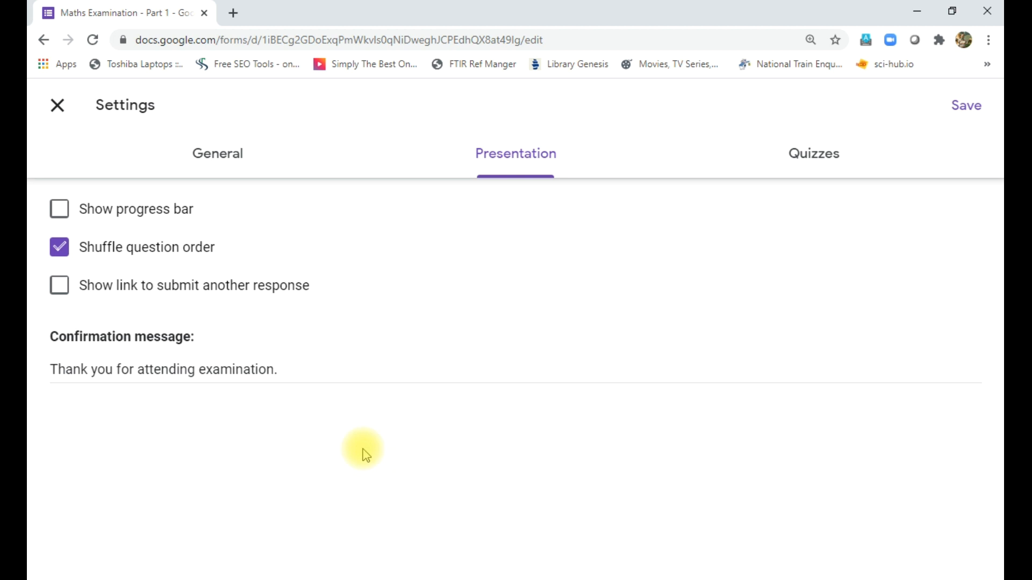
left_click(225, 170)
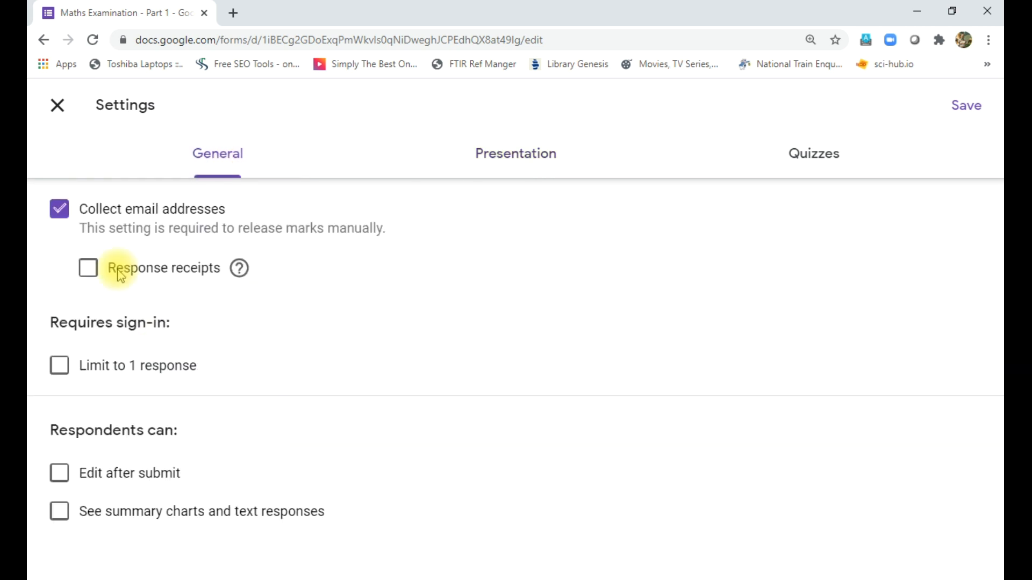
- Set response receipts to Always, limit to 1 response, and save the settings
left_click(88, 267)
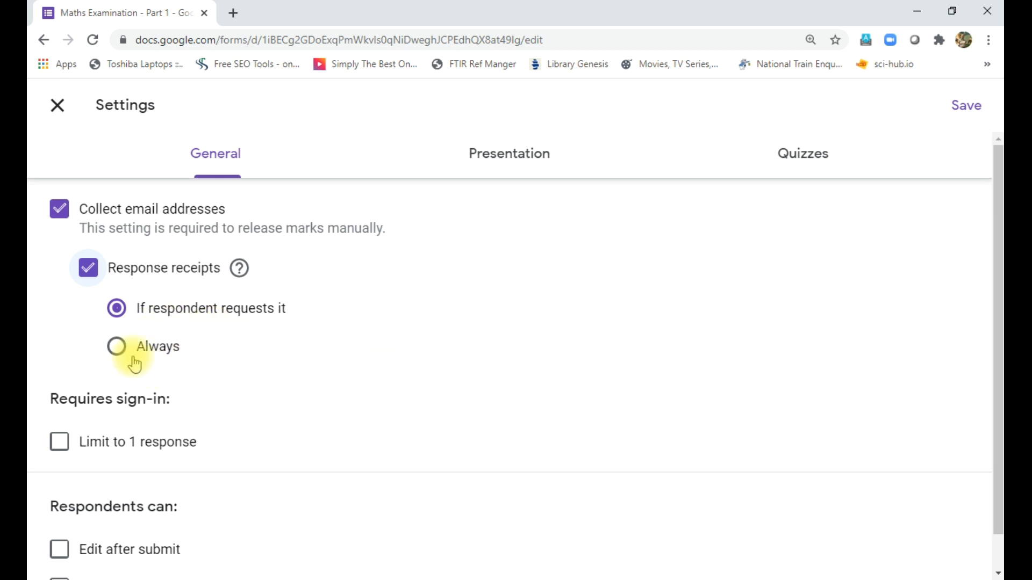
left_click(118, 350)
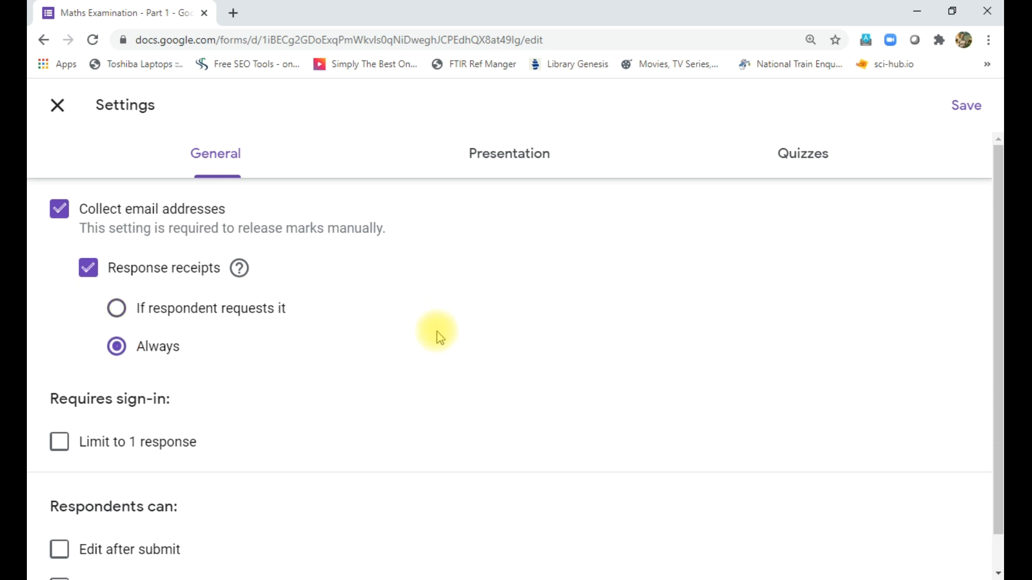
left_click(59, 442)
scroll(312, 444, "down", 1)
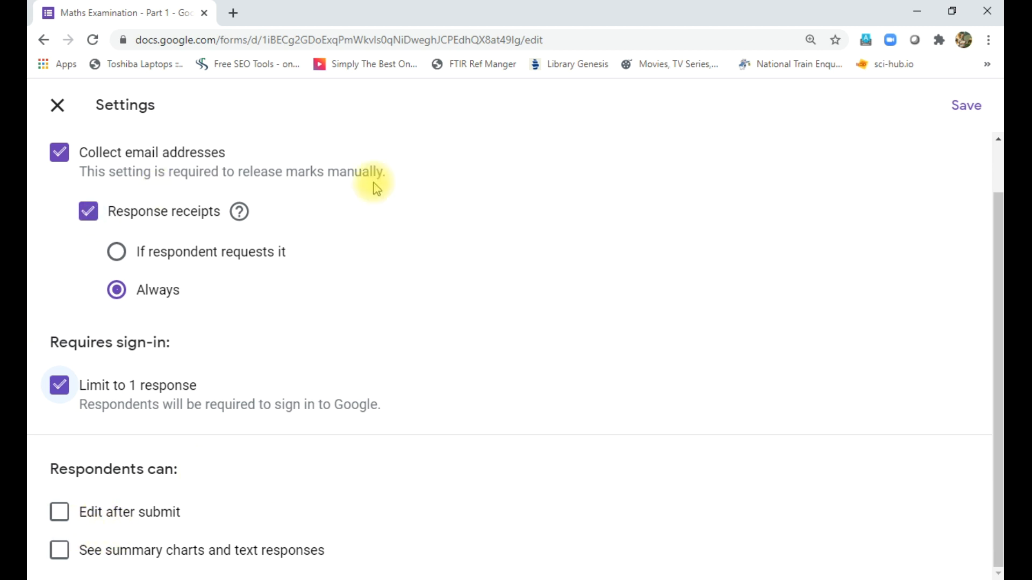
left_click(966, 110)
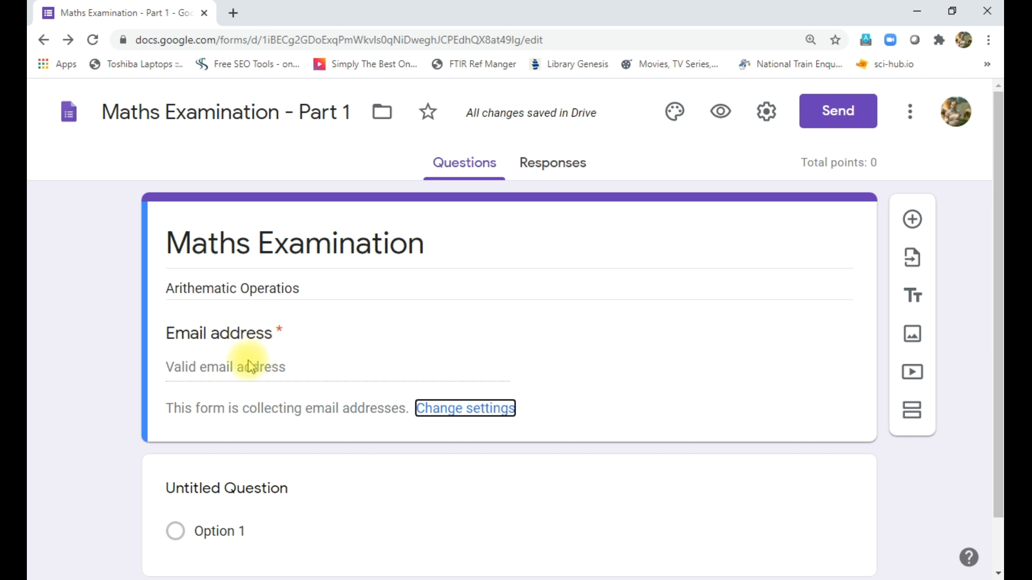
- Title the untitled question '5 + 4 =' and keep it as Multiple choice
scroll(304, 373, "down", 1)
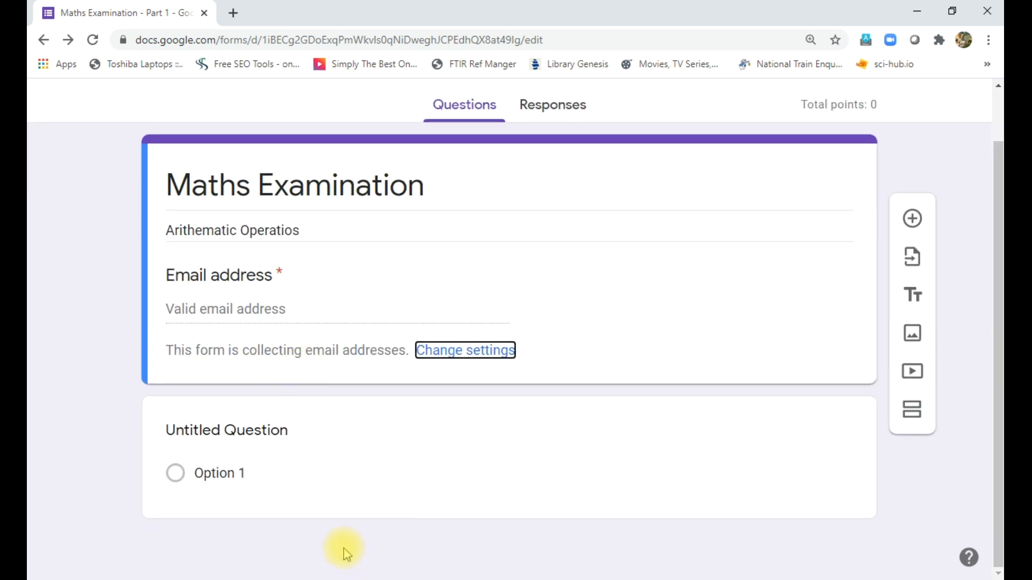
left_click(235, 435)
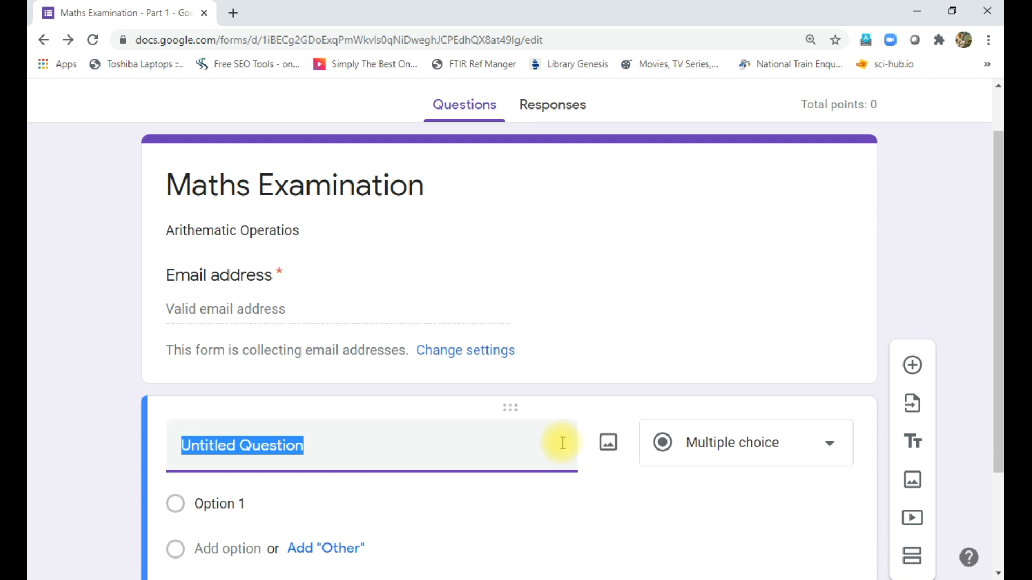
type("5")
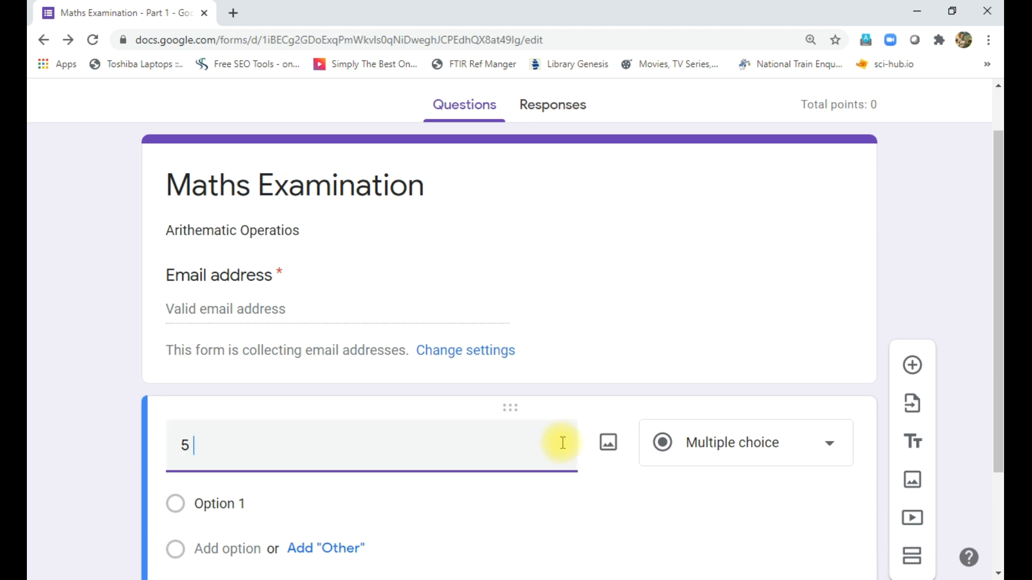
type(" + 4 =")
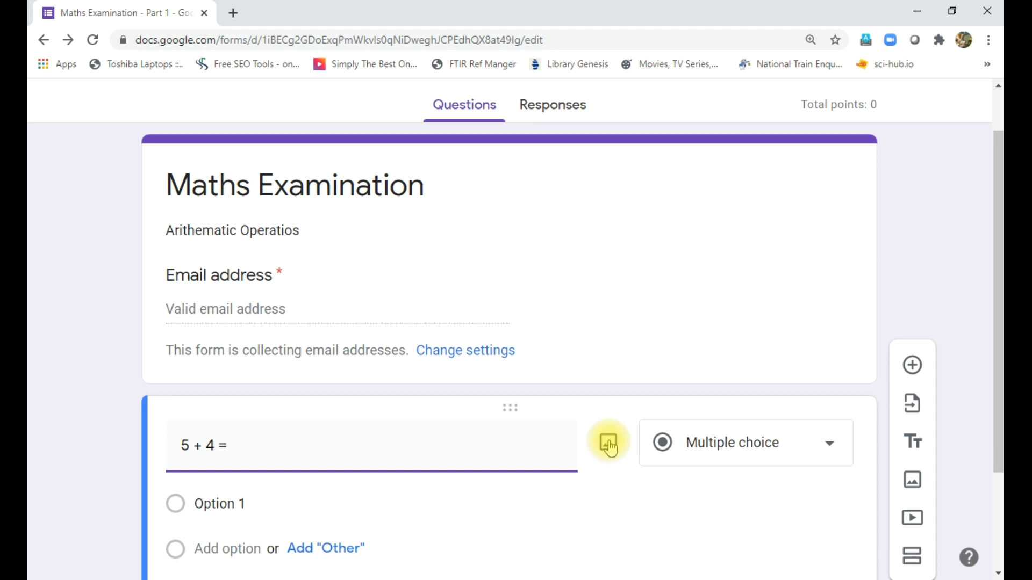
left_click(719, 447)
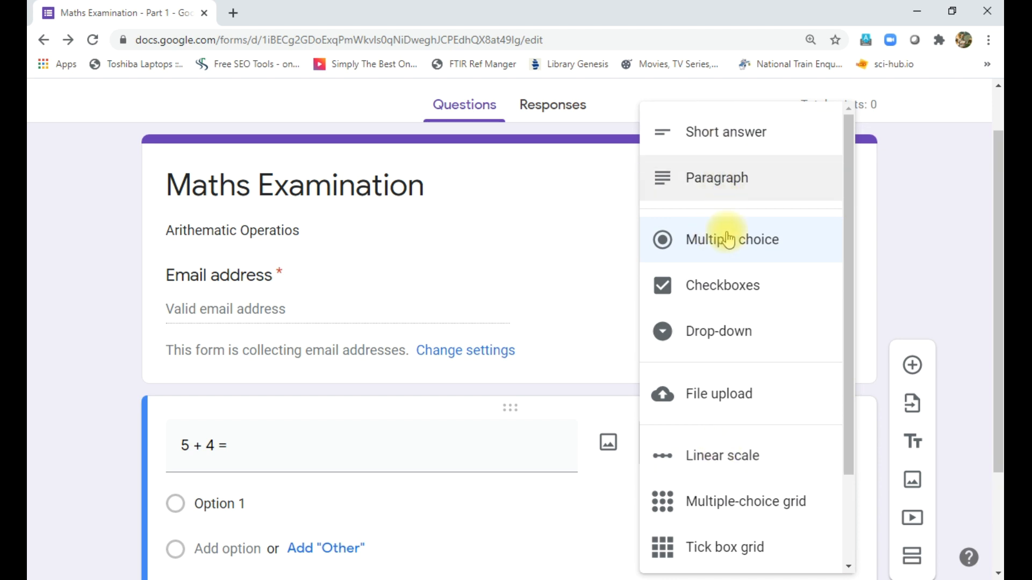
left_click_drag(849, 262, 847, 396)
left_click_drag(849, 344, 849, 247)
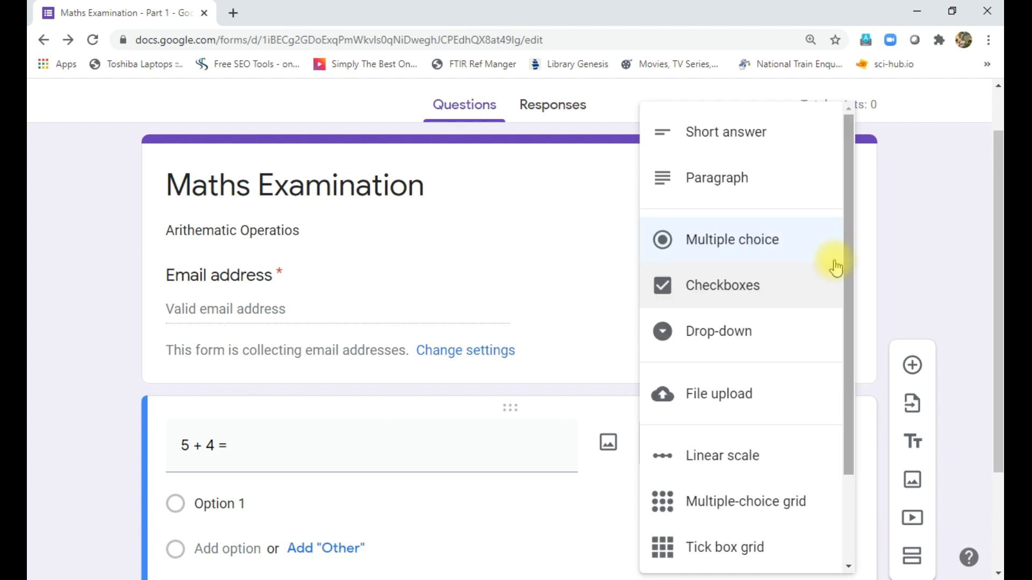
left_click(739, 247)
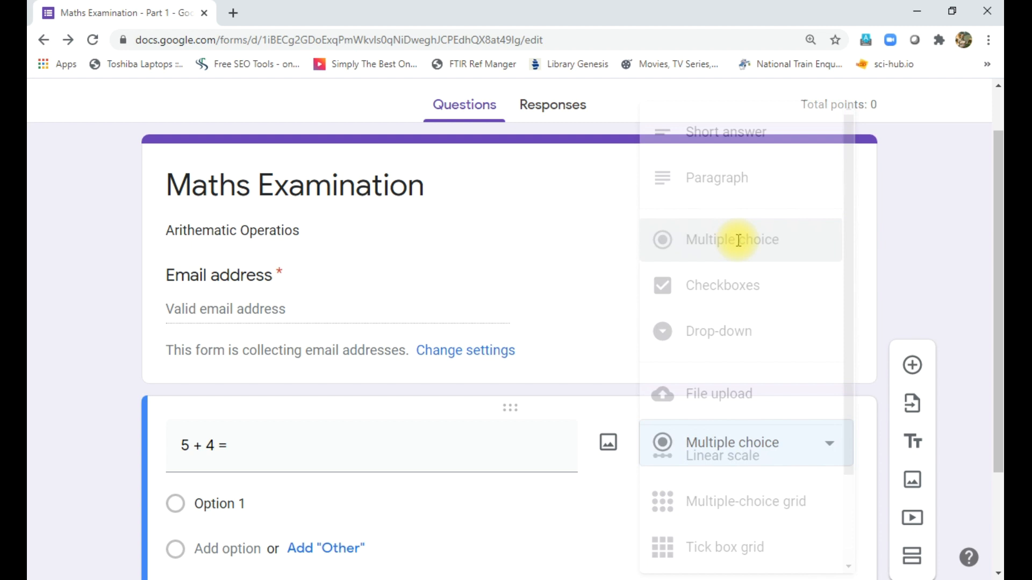
- Add answer choices 12, 10, 9 and 6, then open the answer key
scroll(480, 486, "down", 2)
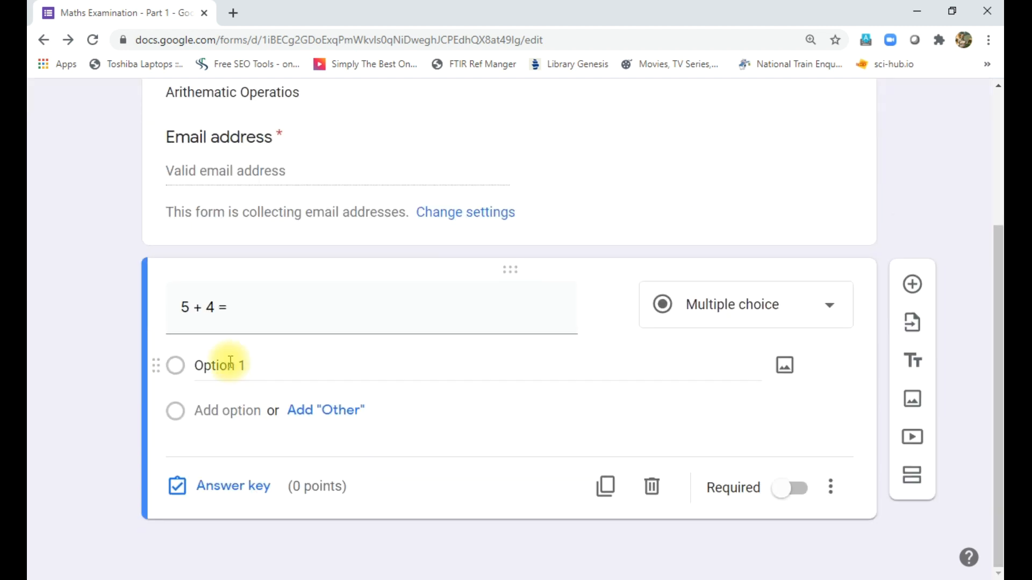
left_click(298, 365)
type("12")
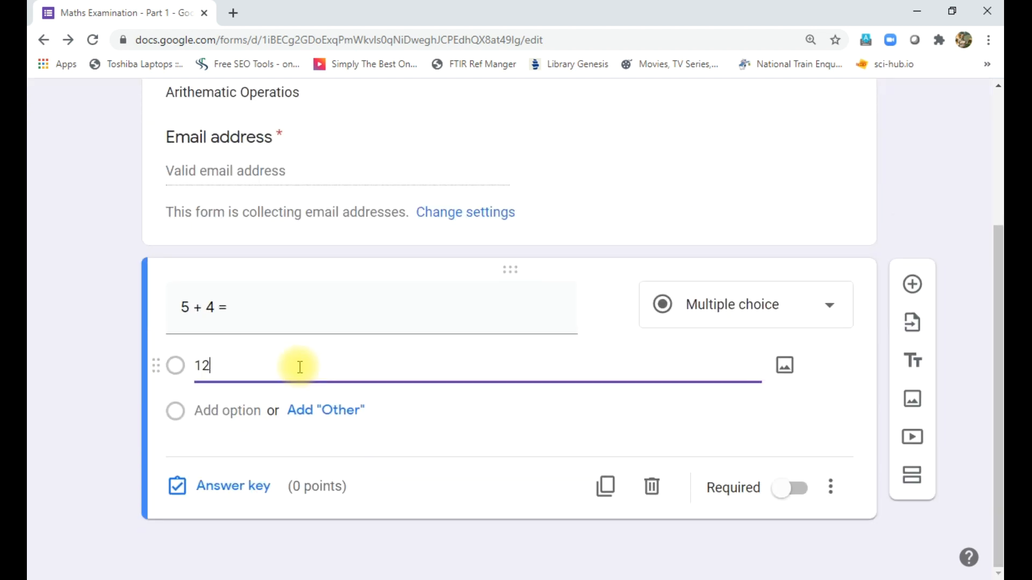
left_click(212, 414)
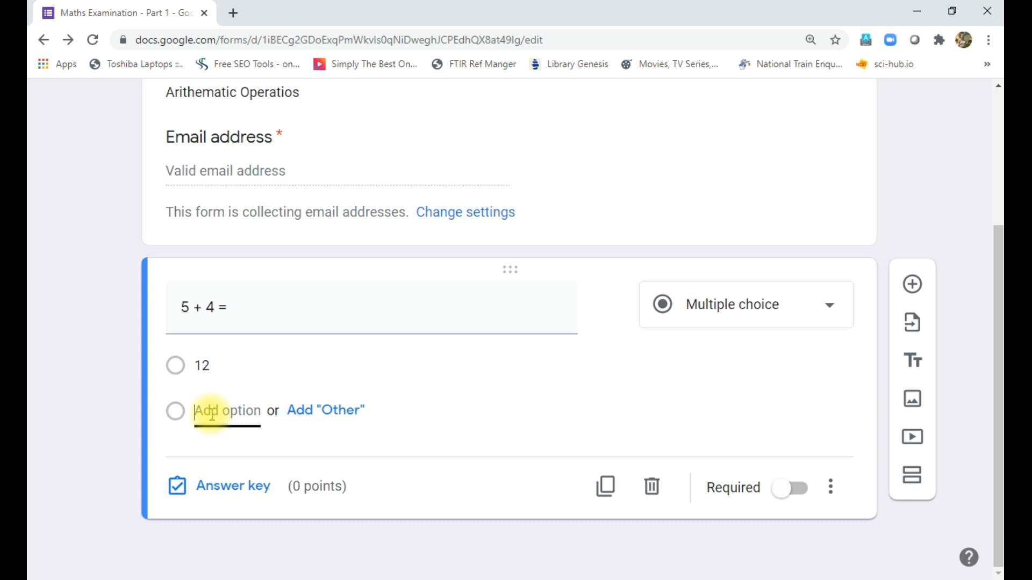
type("10")
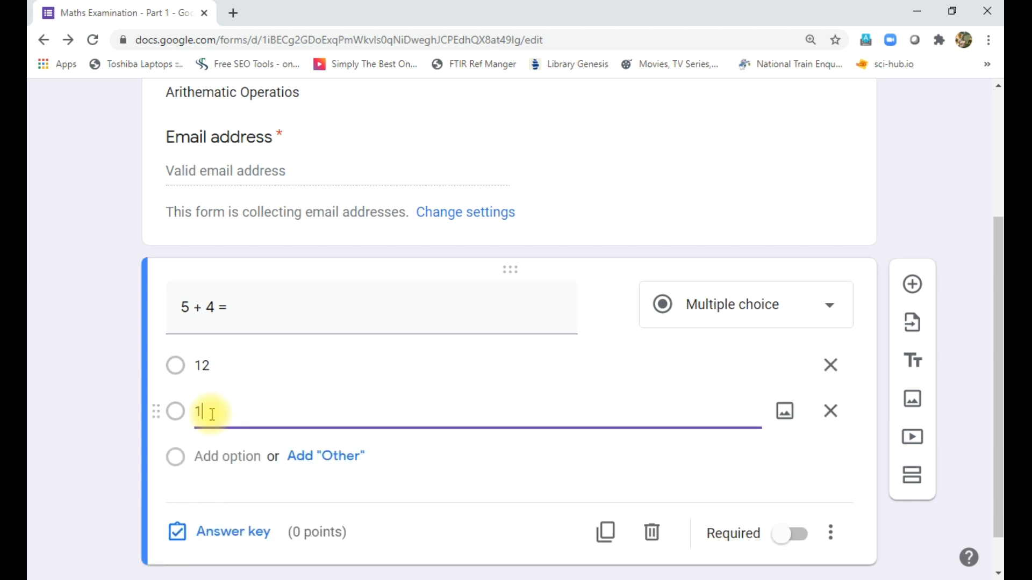
left_click(227, 456)
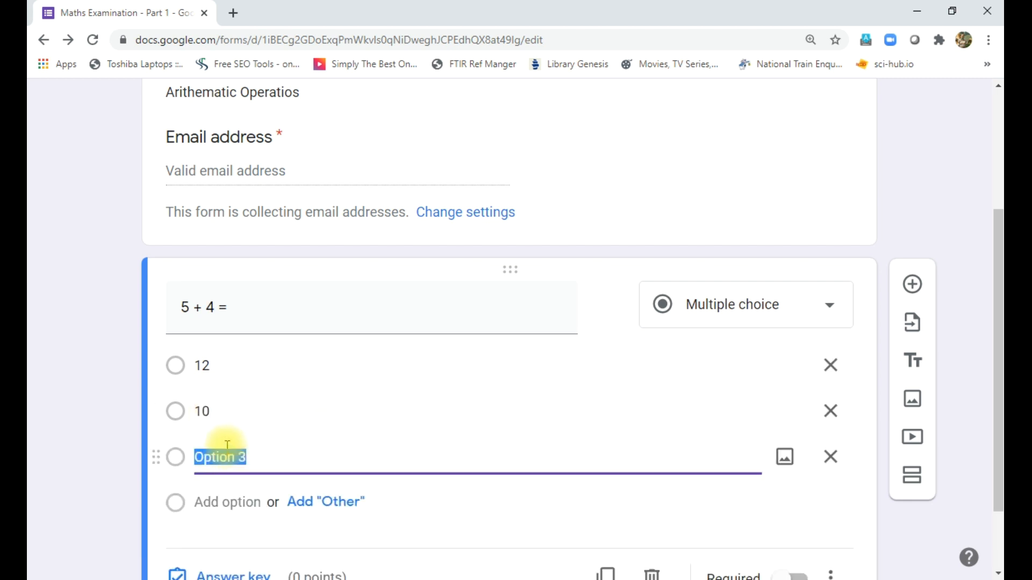
type("9")
left_click(226, 502)
type("6")
scroll(369, 455, "down", 3)
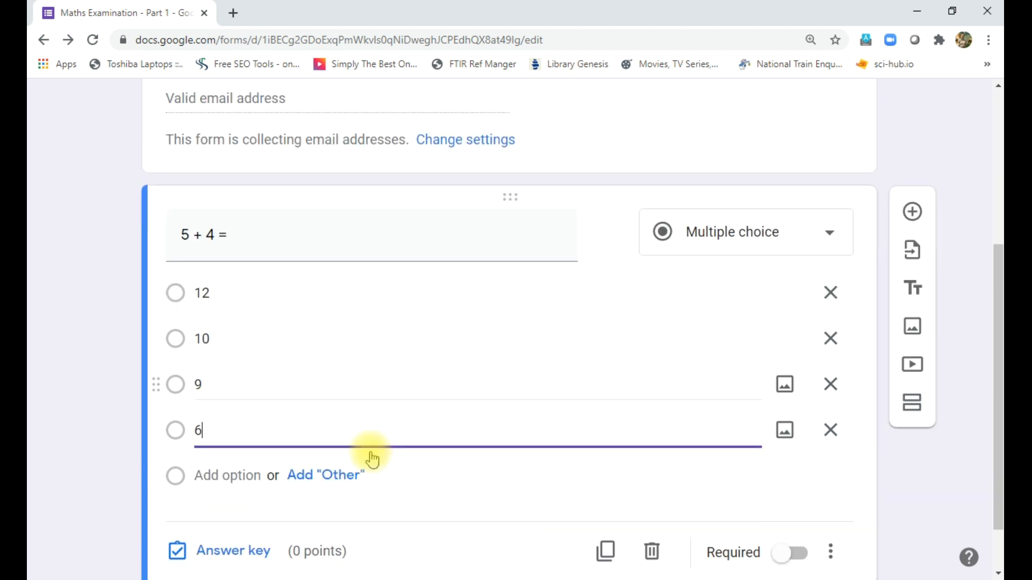
left_click(213, 496)
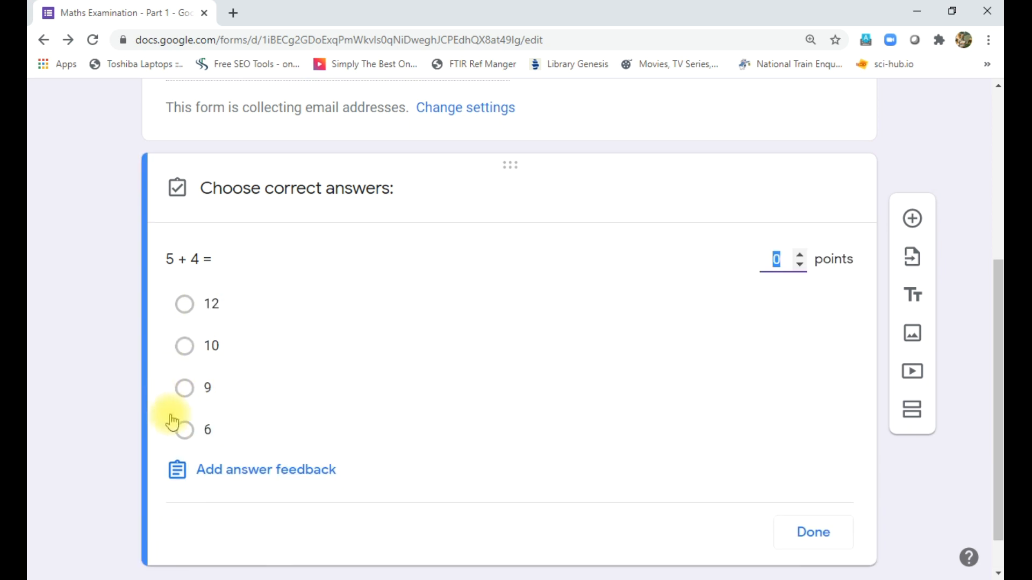
- Mark 9 correct for 10 points on '5 + 4 =', make it required, and add a new question
left_click(184, 388)
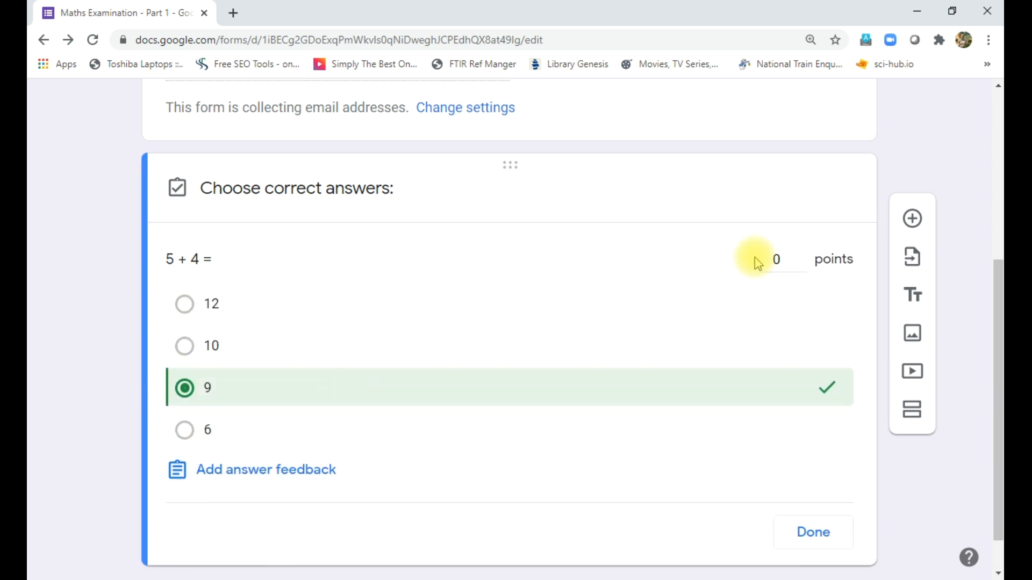
left_click_drag(785, 261, 760, 260)
type("10")
left_click(811, 534)
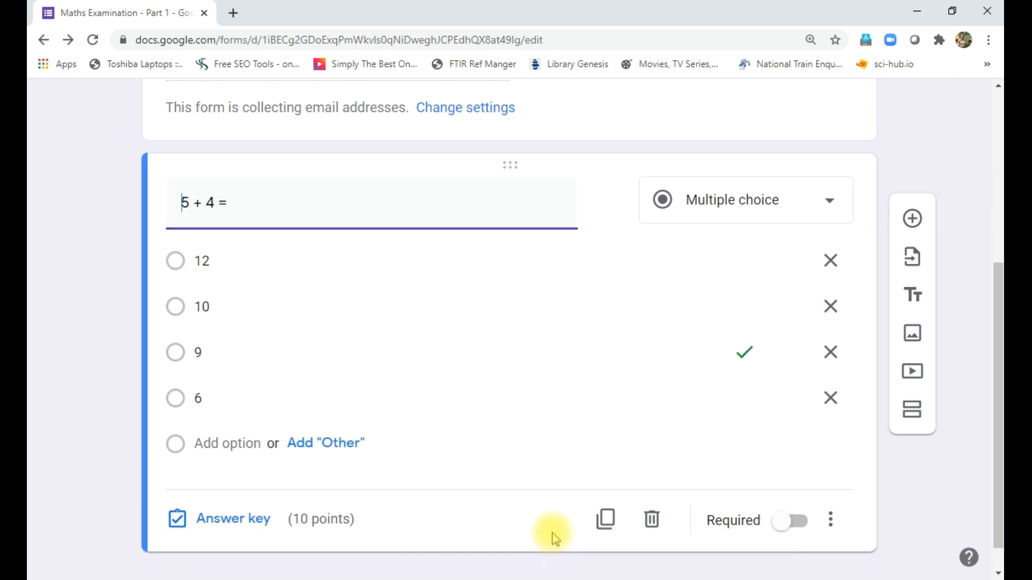
left_click(795, 524)
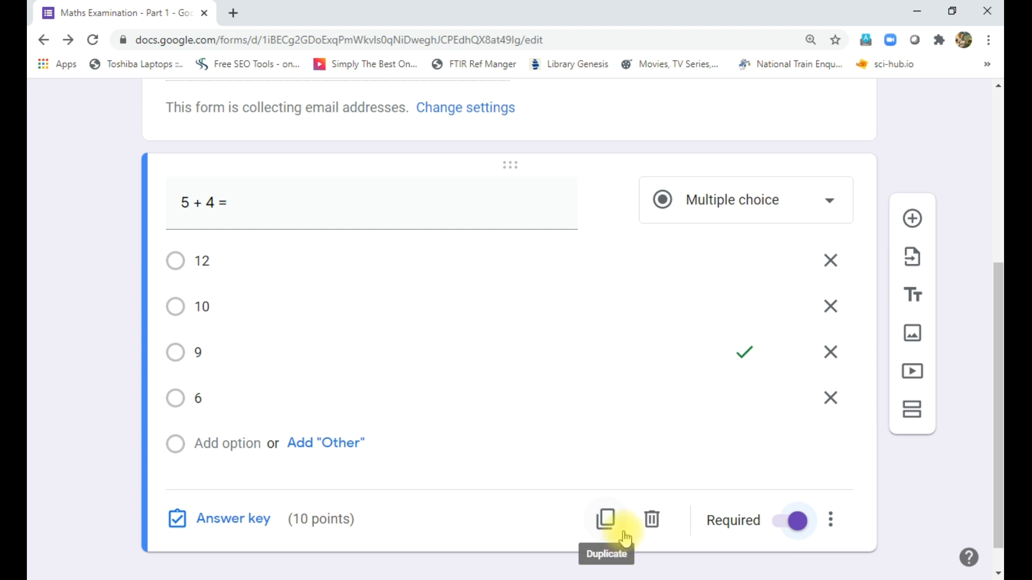
left_click(913, 226)
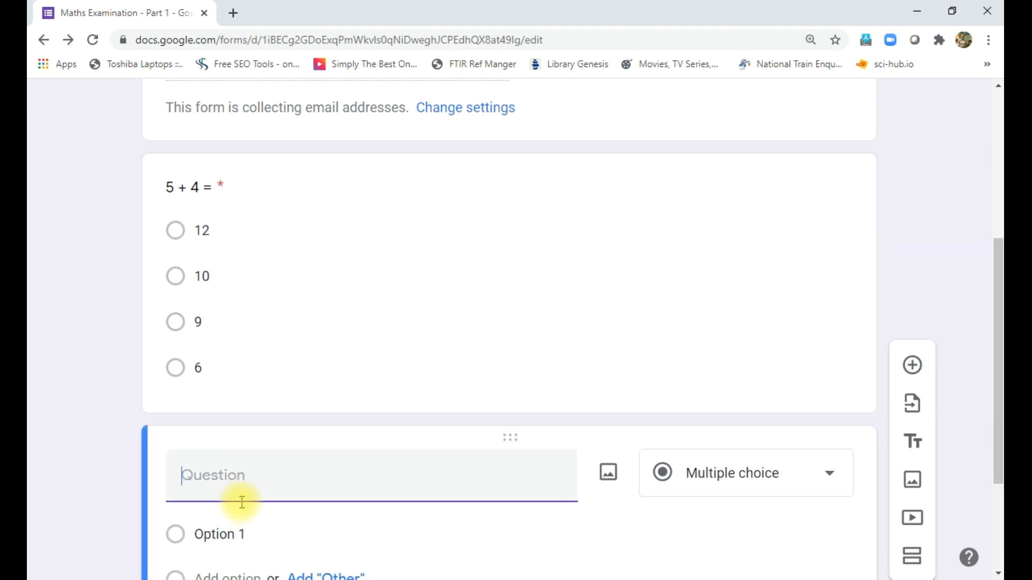
- Title the new question '10 x 2' and make it multiple choice
type("10 x 2 =")
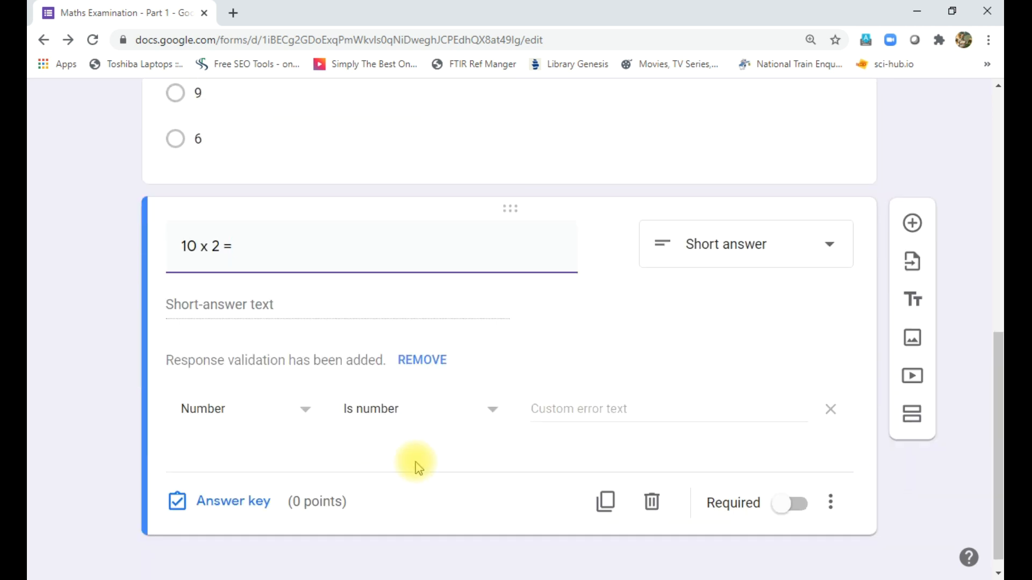
left_click(722, 249)
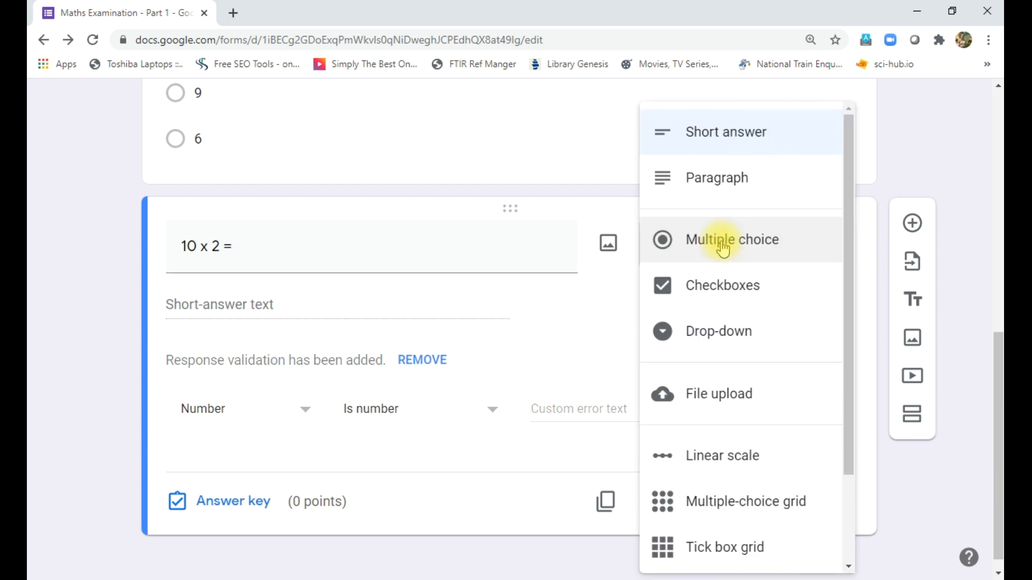
left_click(665, 238)
- Add the answer choices 20, 30, 10 and 15
left_click(249, 366)
triple_click(246, 367)
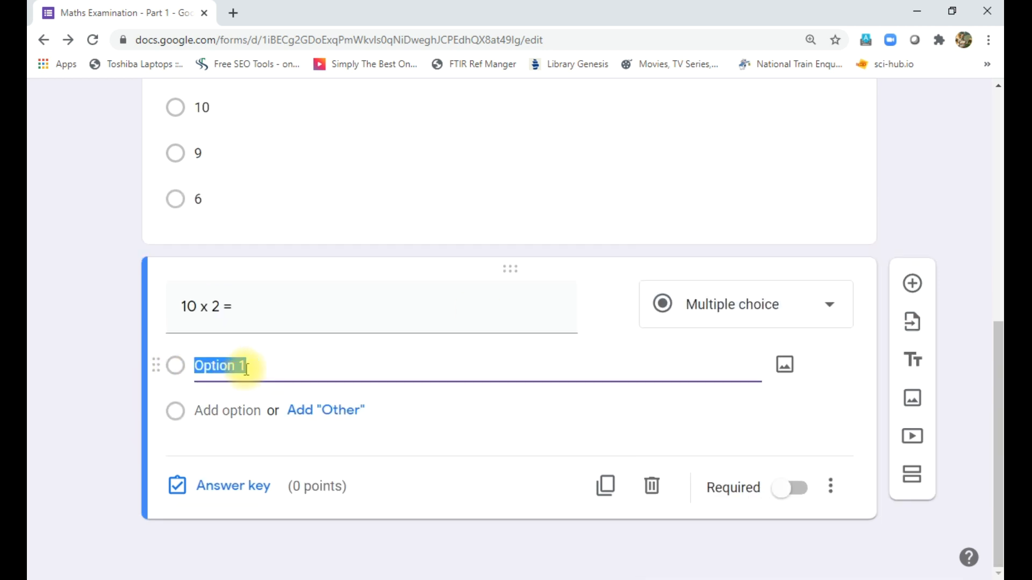
type("20")
left_click(217, 413)
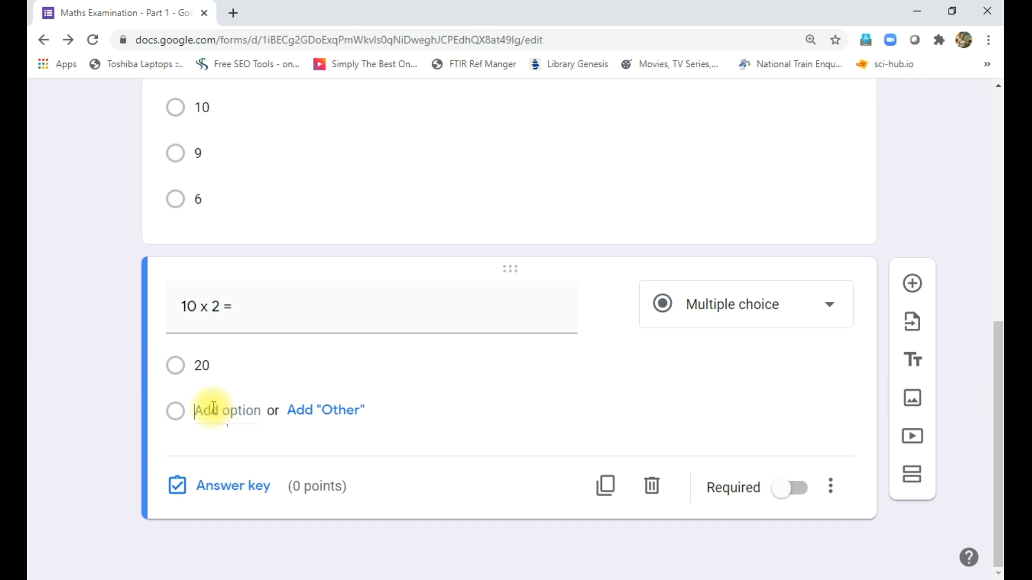
type("30")
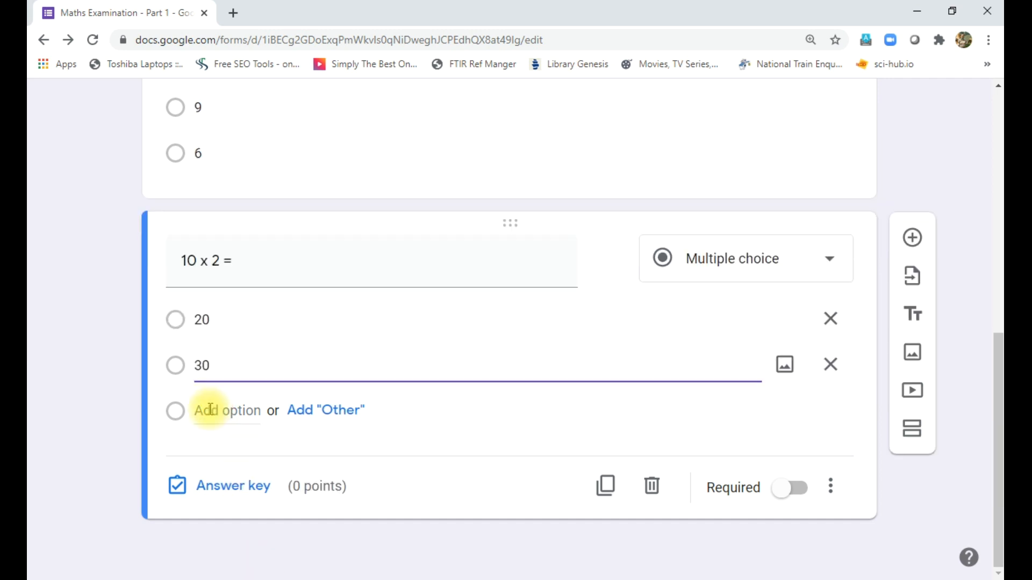
left_click(211, 411)
type("10")
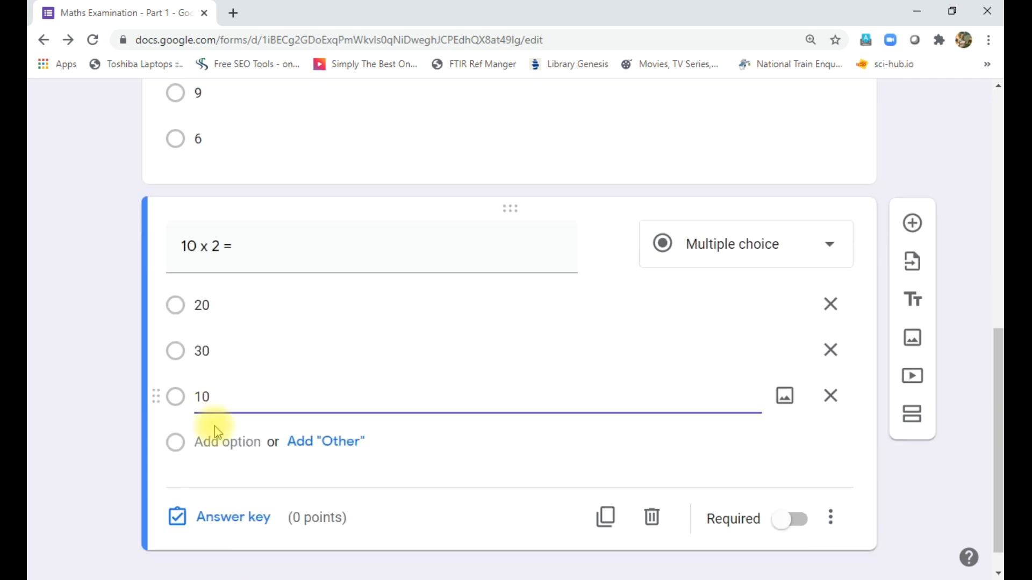
left_click(217, 433)
type("15")
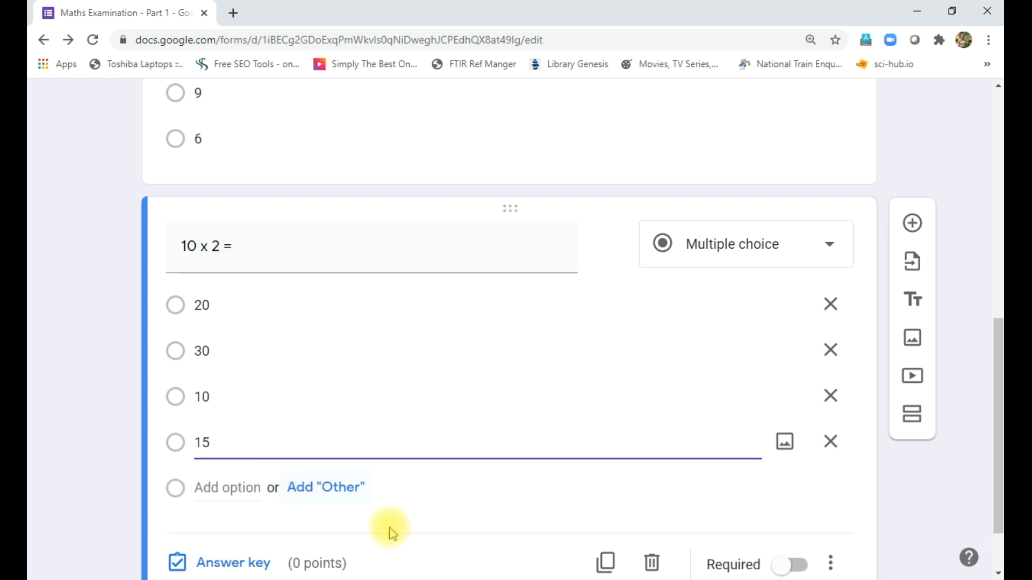
left_click(217, 563)
- Set 20 as the only correct answer for '10 x 2 =', worth 10 points
left_click(185, 348)
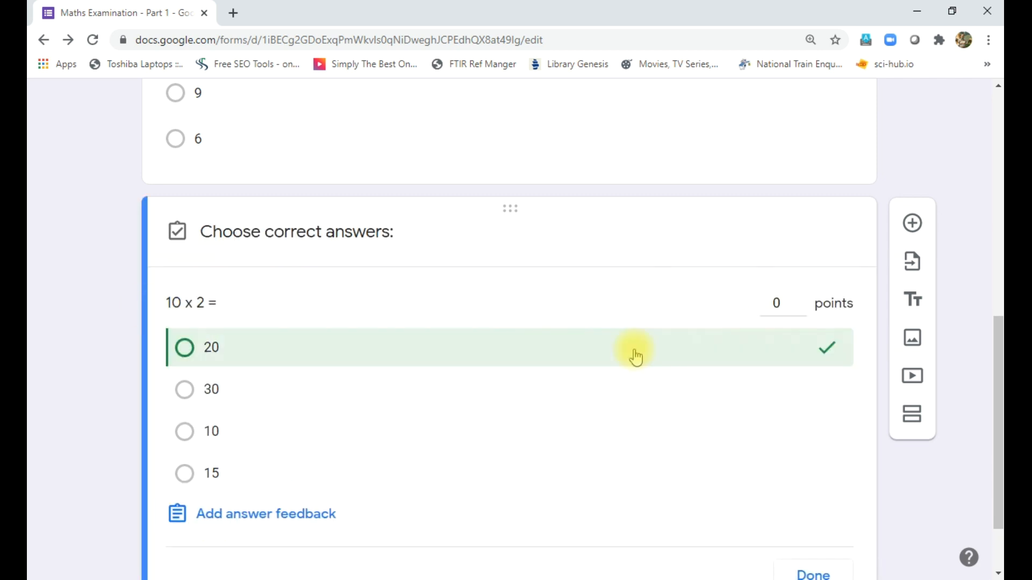
left_click(779, 302)
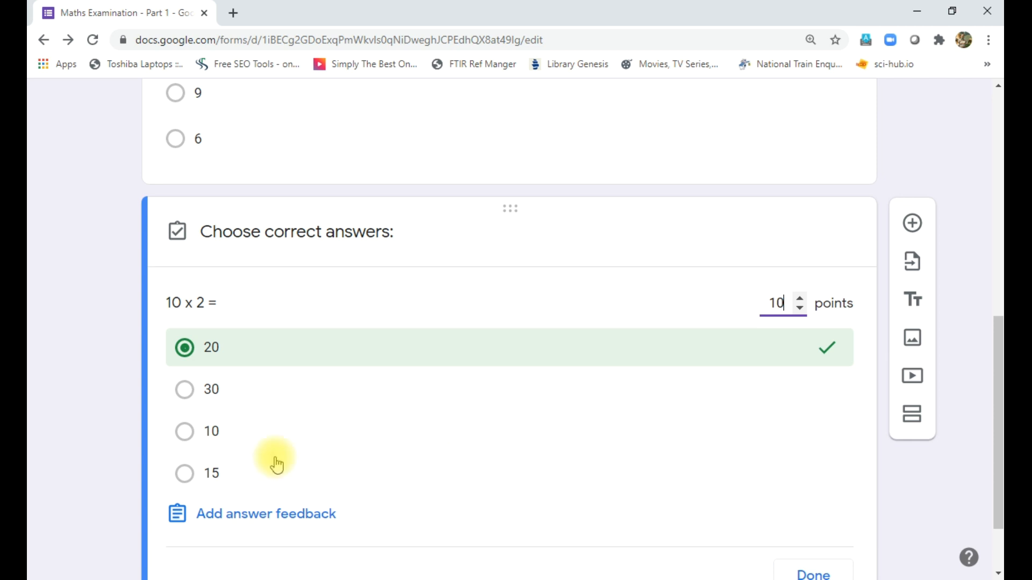
left_click(236, 446)
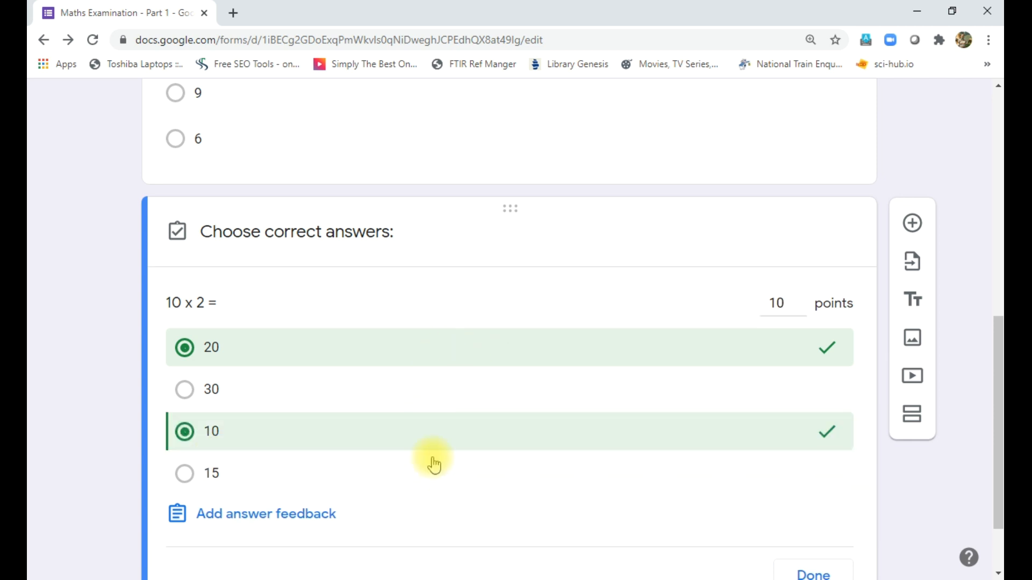
left_click(308, 434)
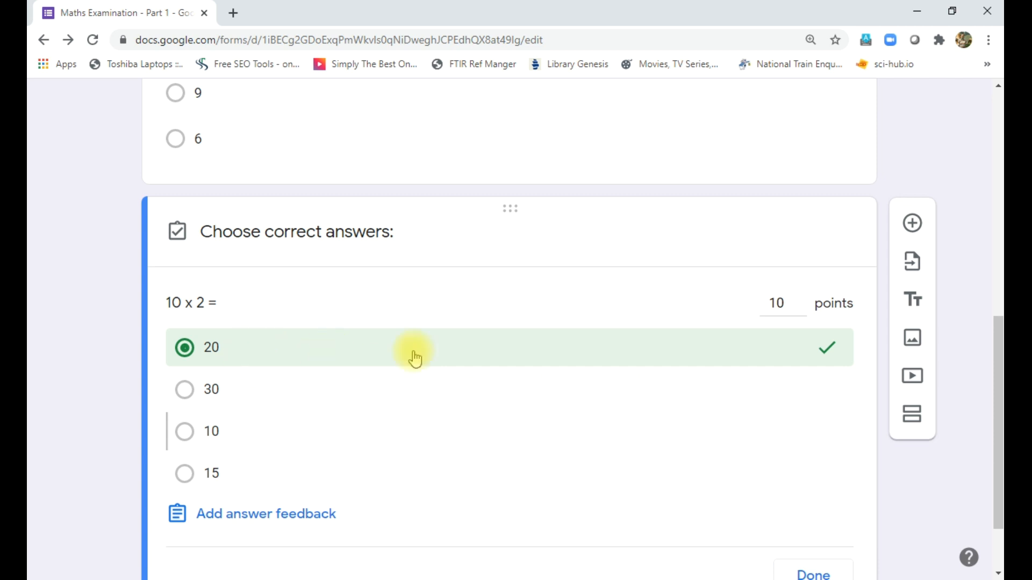
scroll(560, 396, "down", 2)
left_click(814, 487)
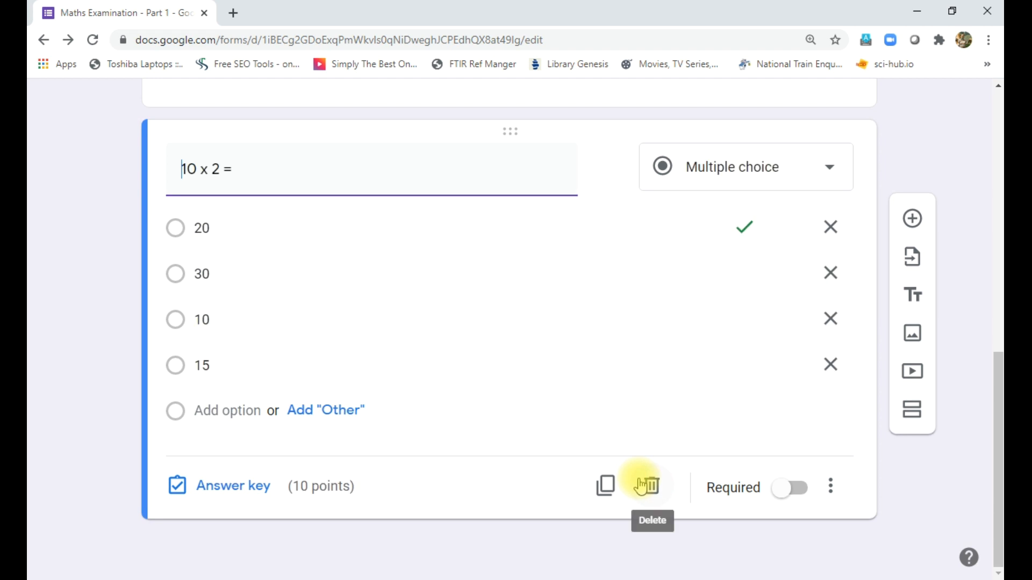
- Make the '10 x 2 =' question required
scroll(757, 414, "up", 2)
scroll(758, 420, "up", 7)
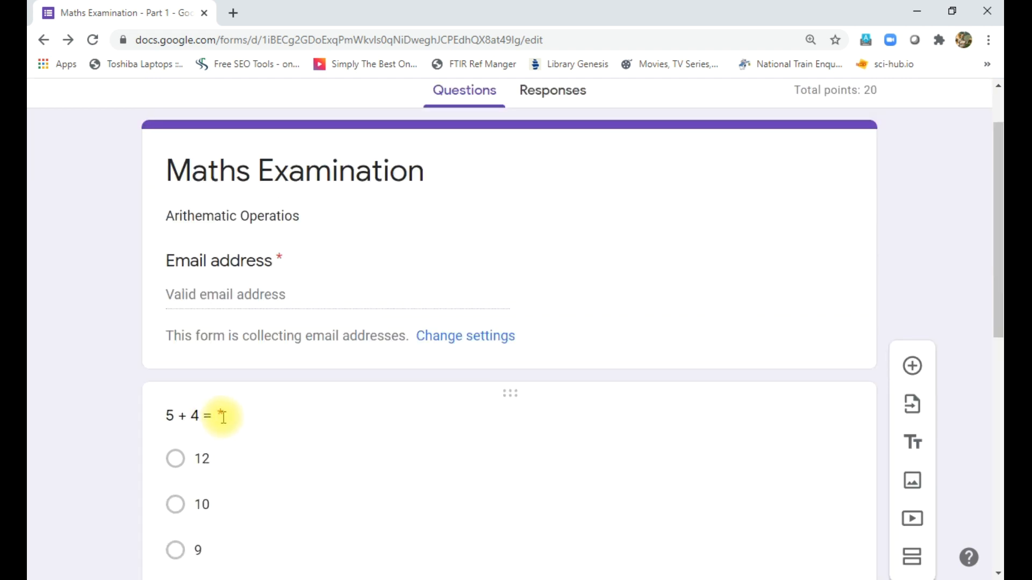
scroll(382, 478, "down", 10)
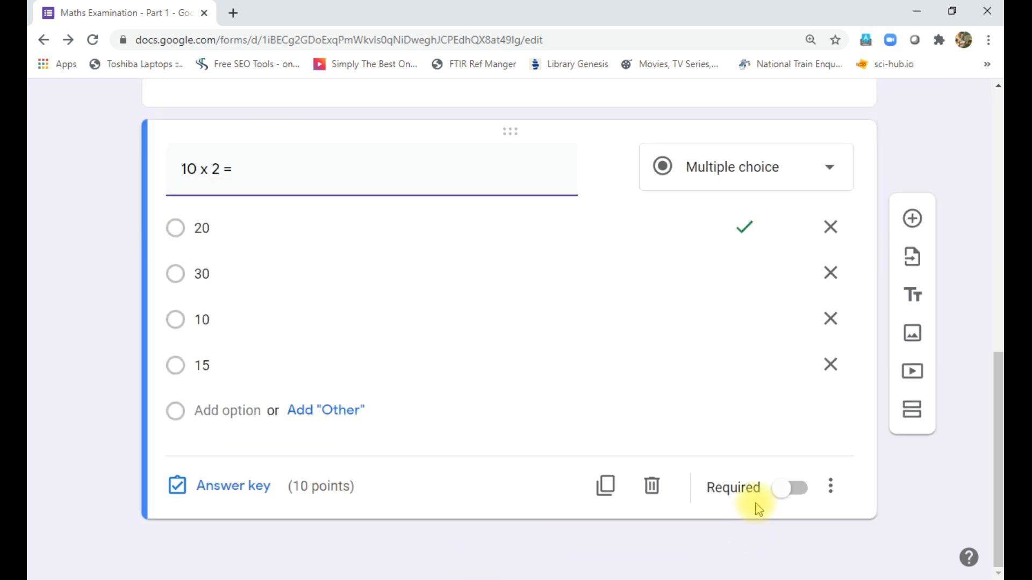
left_click(801, 497)
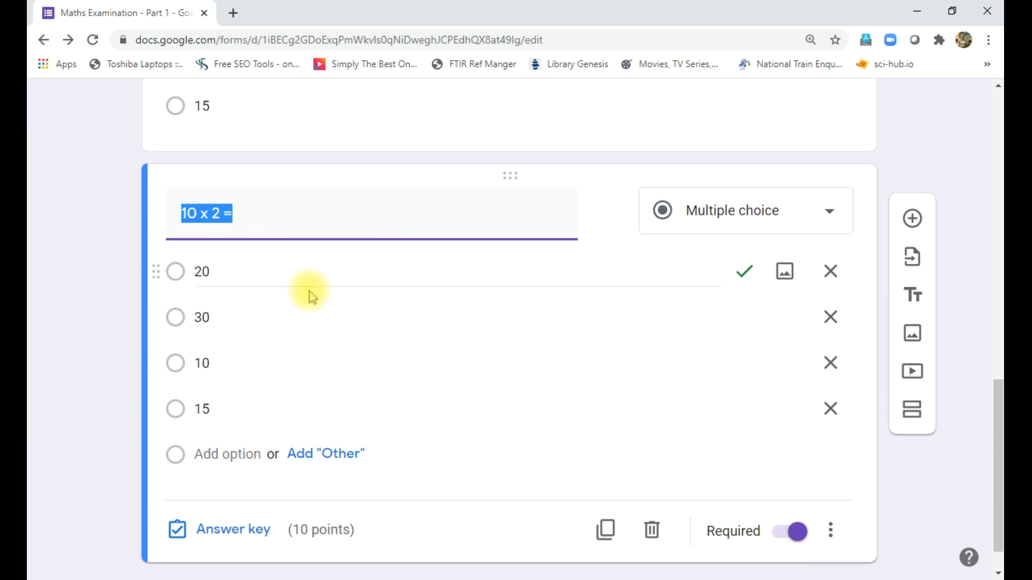
- Create an identical copy of the '10 x 2 =' question below the original and select the copy
scroll(307, 290, "up", 4)
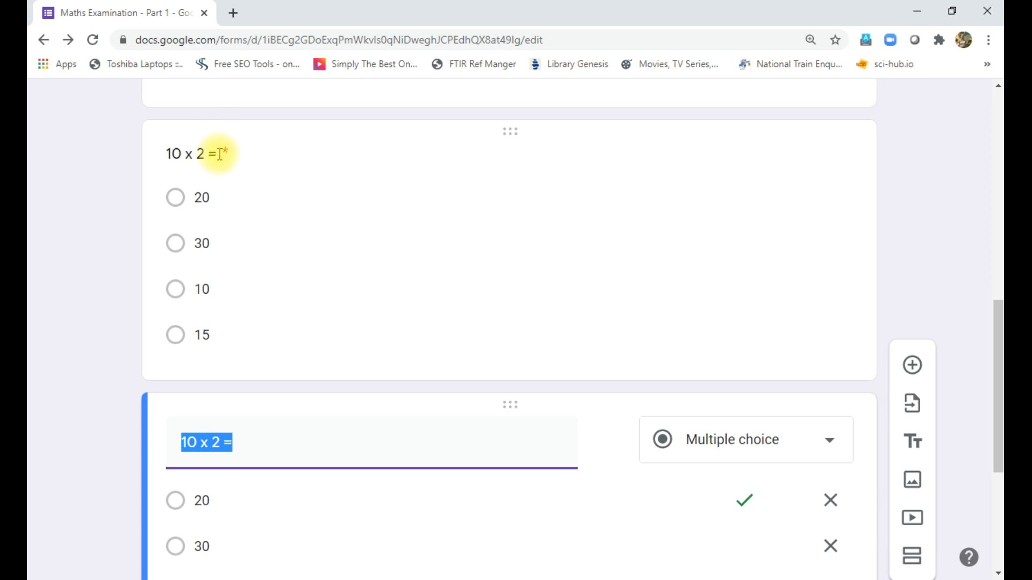
left_click(711, 312)
left_click(318, 307)
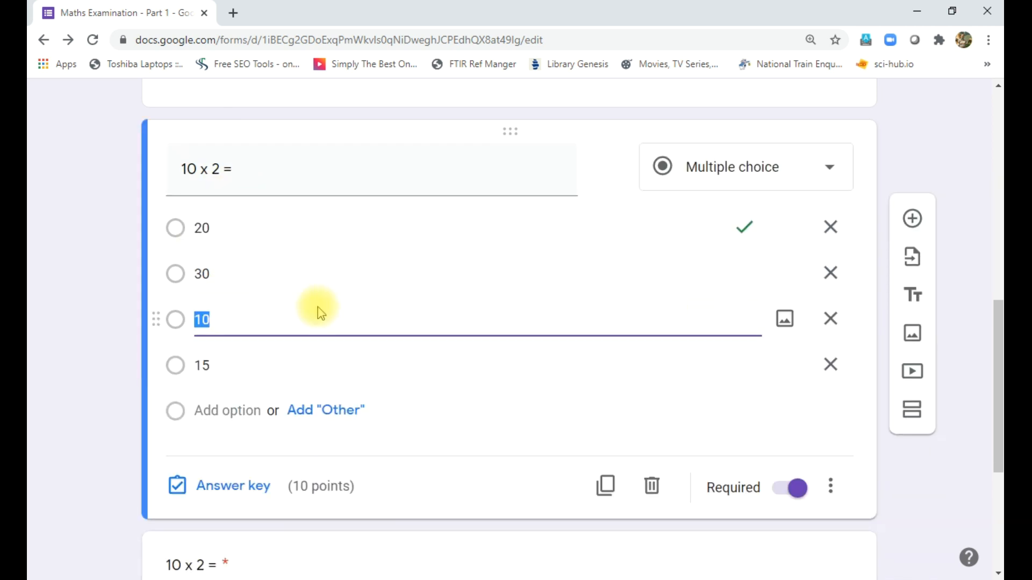
left_click(831, 486)
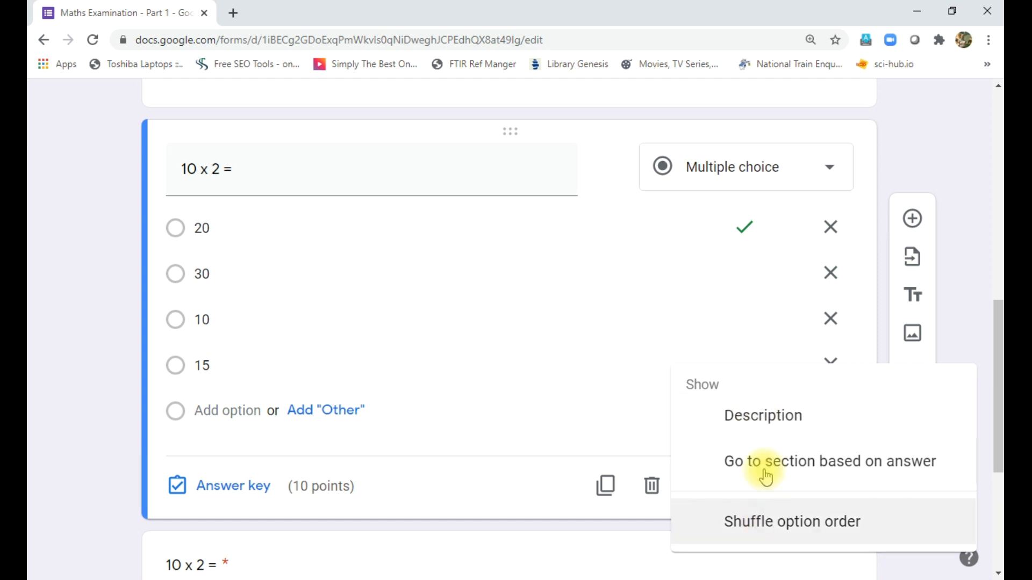
left_click(972, 214)
scroll(960, 339, "down", 1)
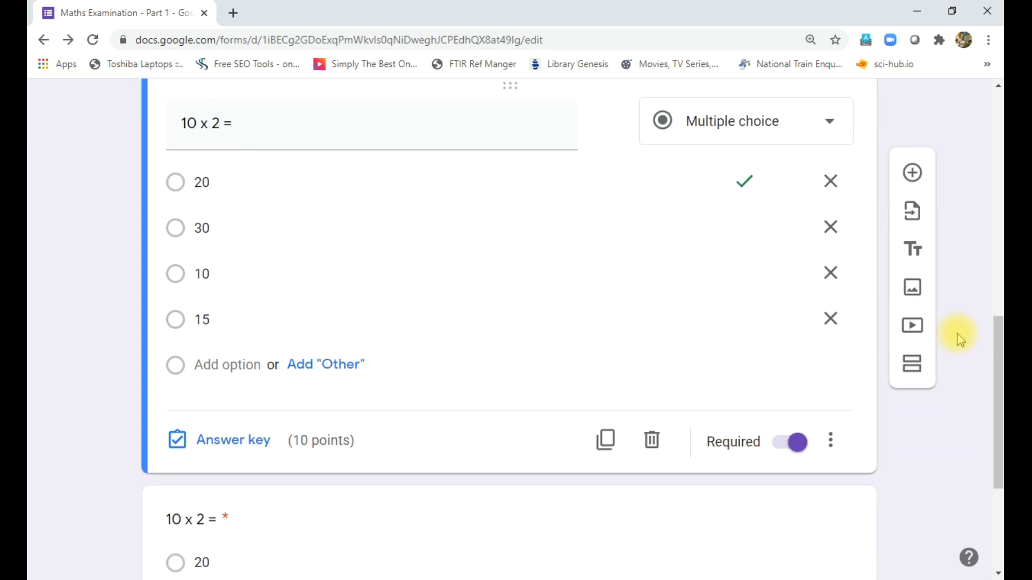
scroll(958, 338, "down", 5)
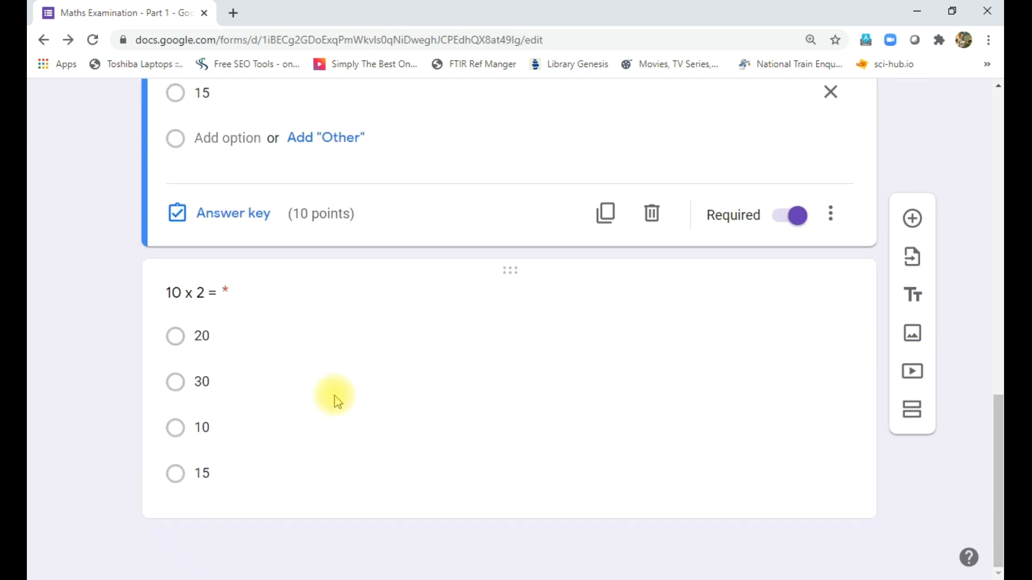
left_click(337, 400)
- Rewrite the copied question as '15 x 4 =' with choices 40, 50, 60 and 70
left_click(192, 170)
type("15 x 4")
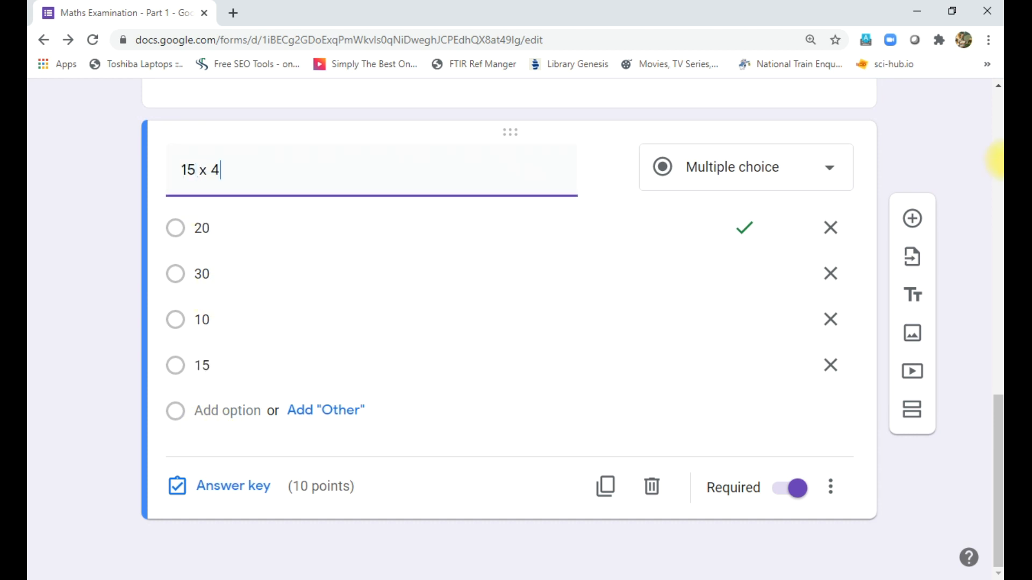
type(" =")
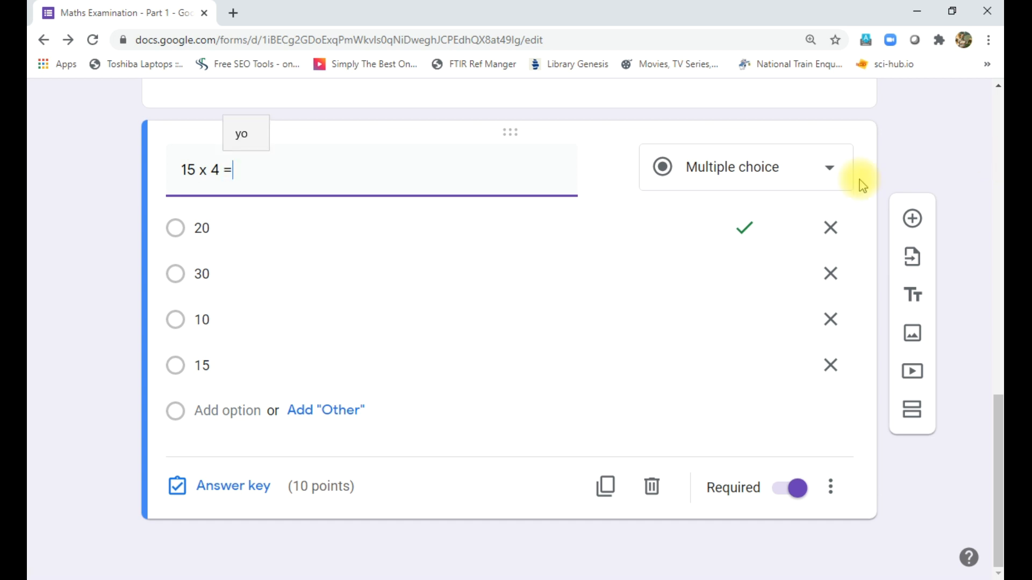
left_click(360, 234)
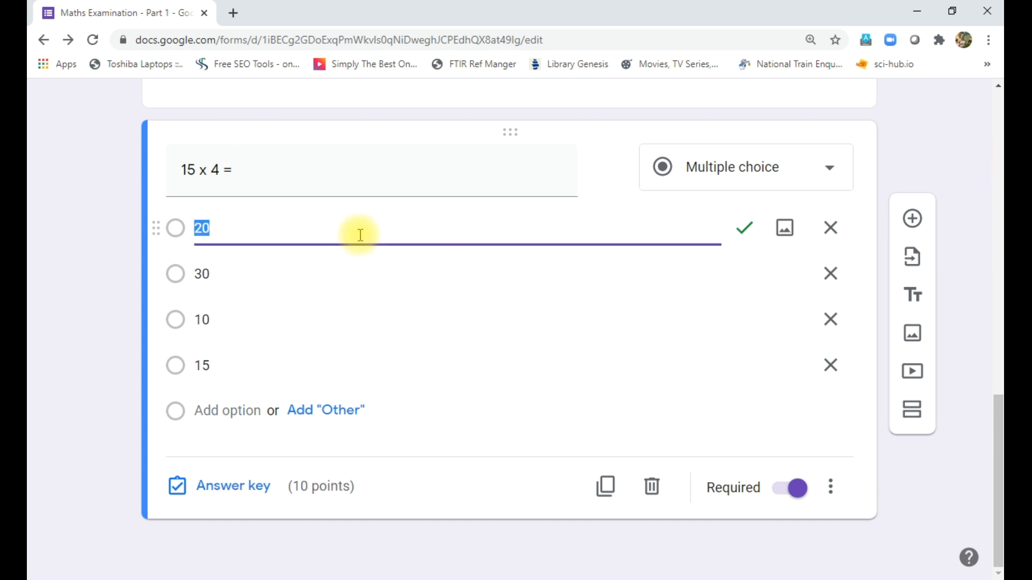
left_click(301, 269)
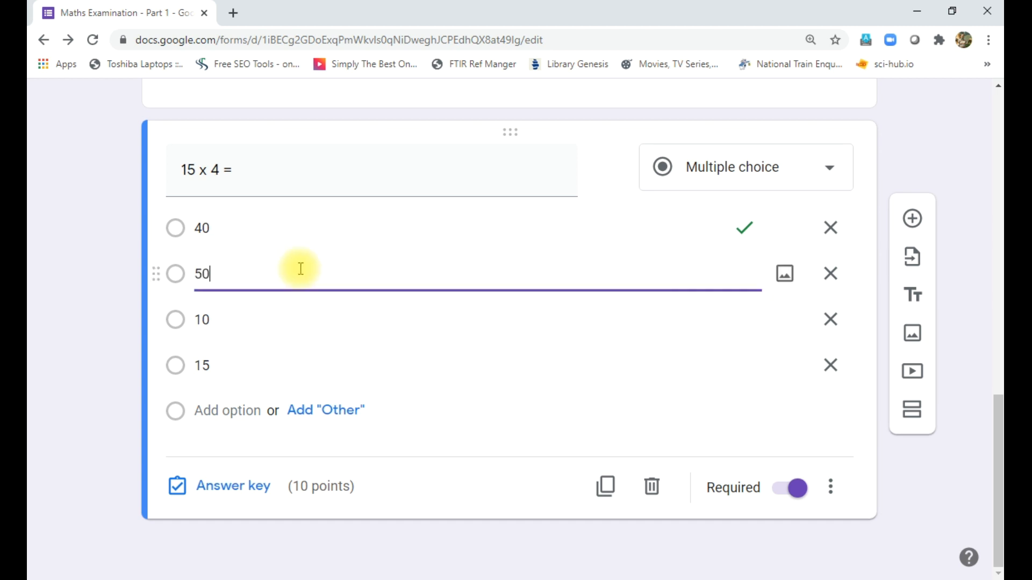
type("50")
left_click(245, 315)
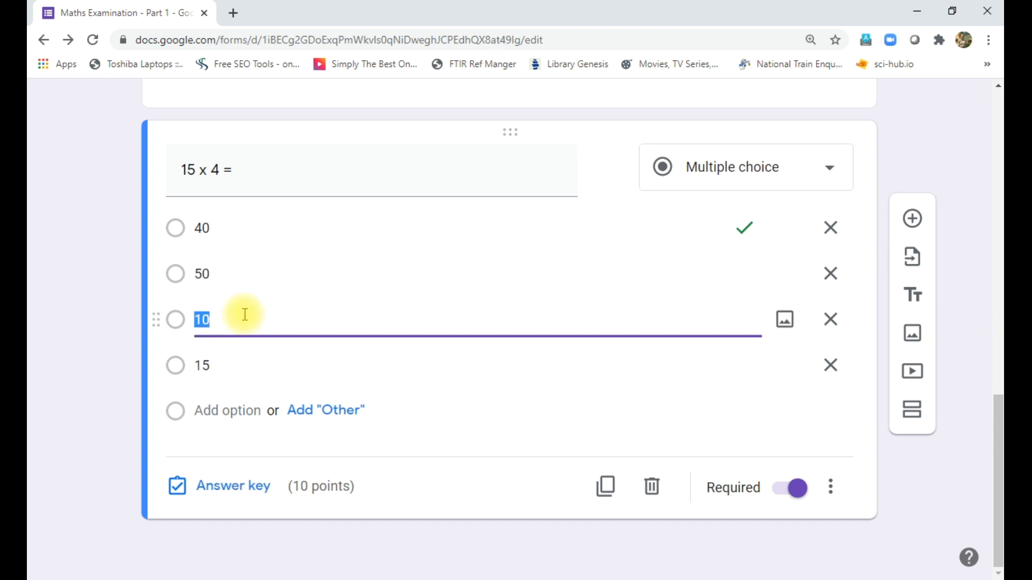
left_click(227, 367)
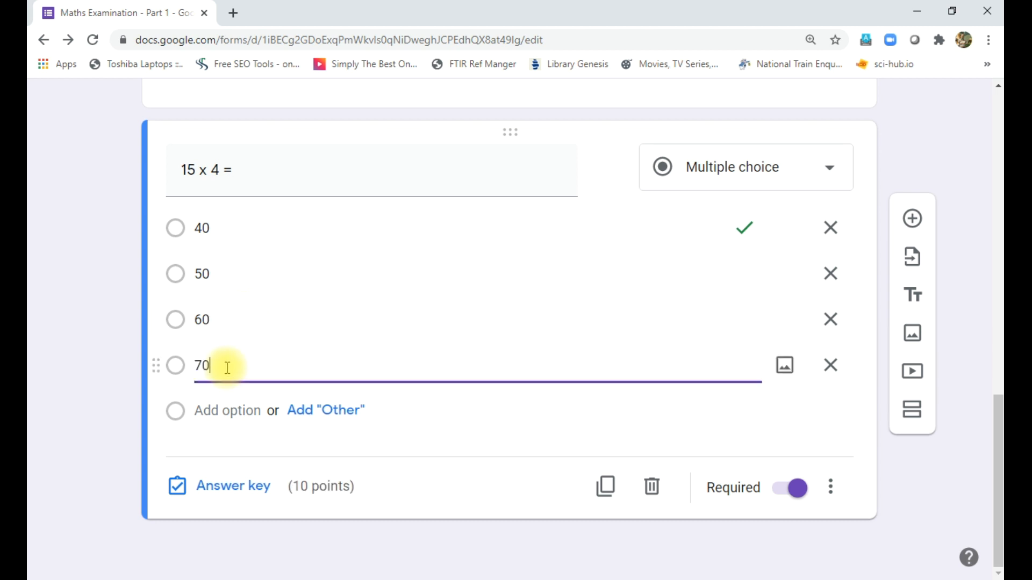
type("70")
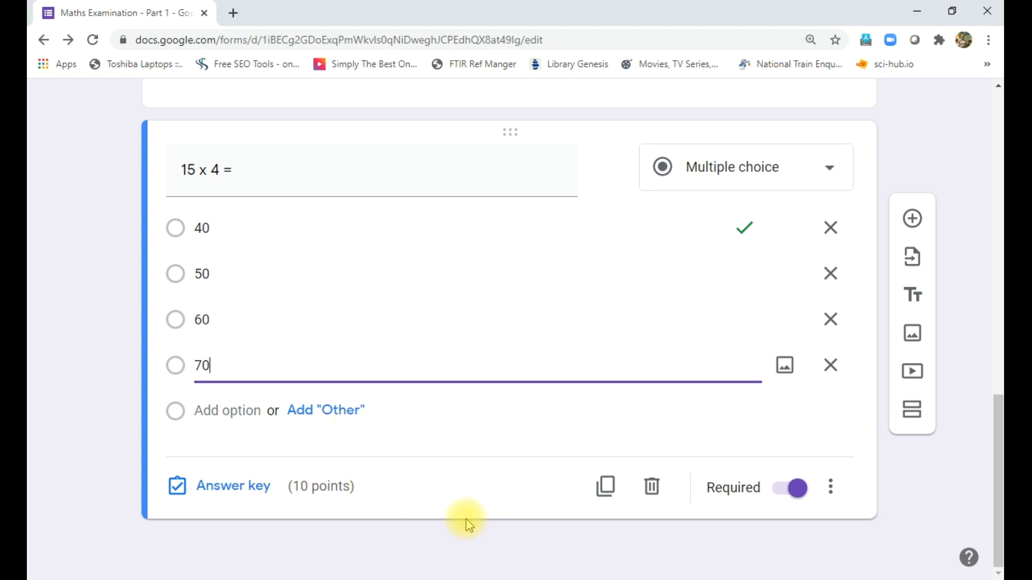
- Change the '15 x 4 =' answer key so 60, not 40, is correct for 10 points
left_click(241, 494)
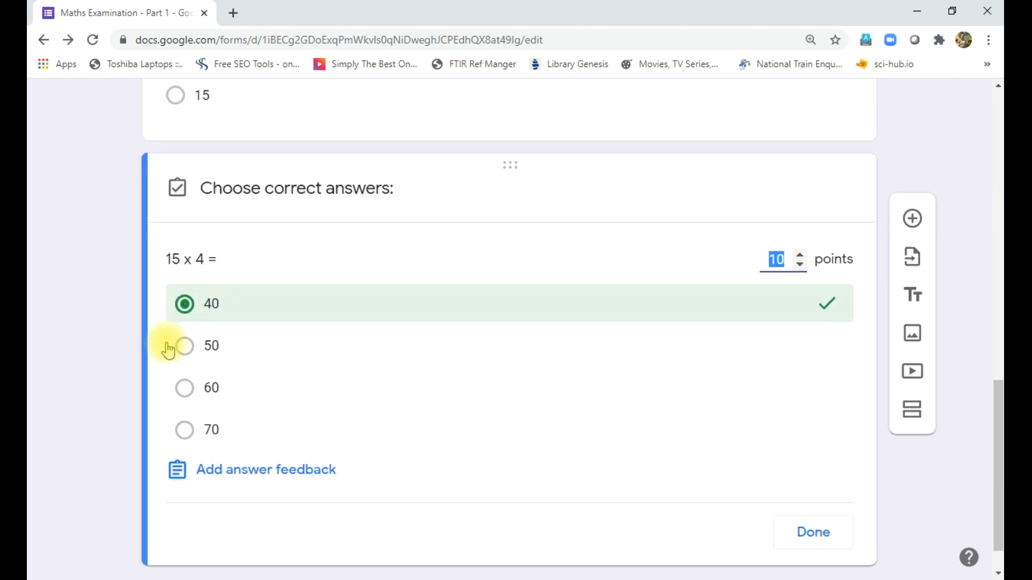
left_click(210, 391)
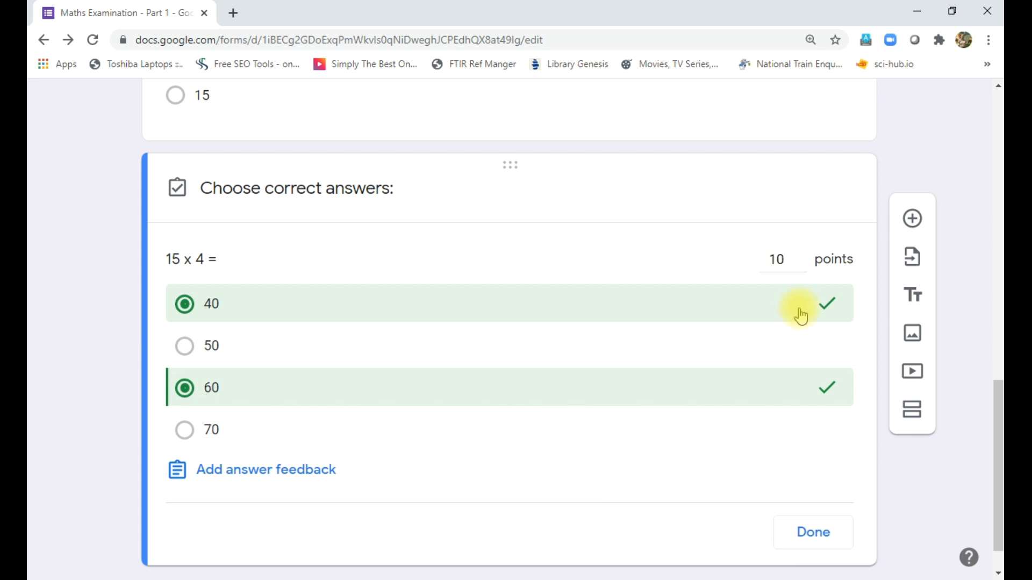
left_click(832, 309)
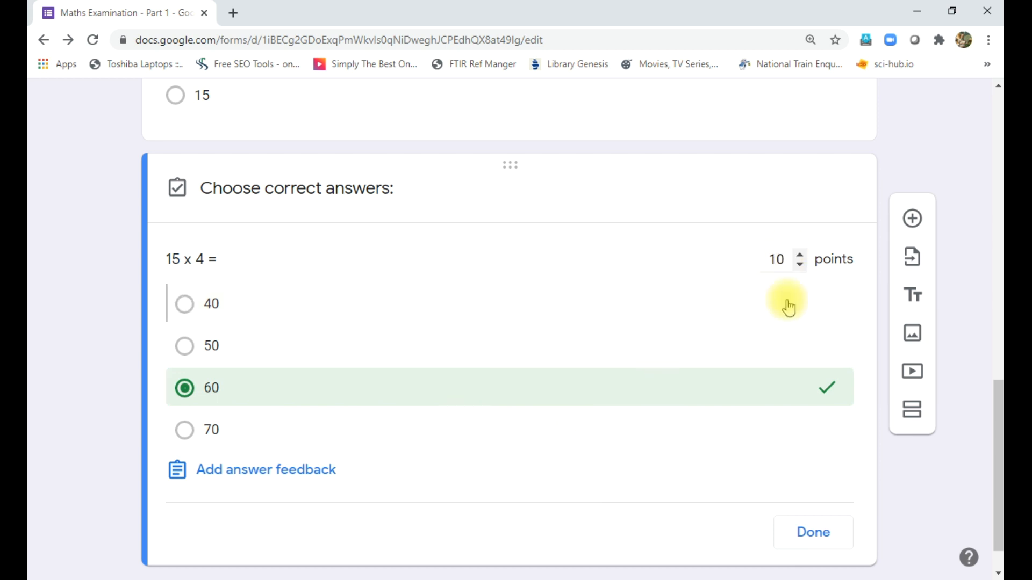
left_click(797, 544)
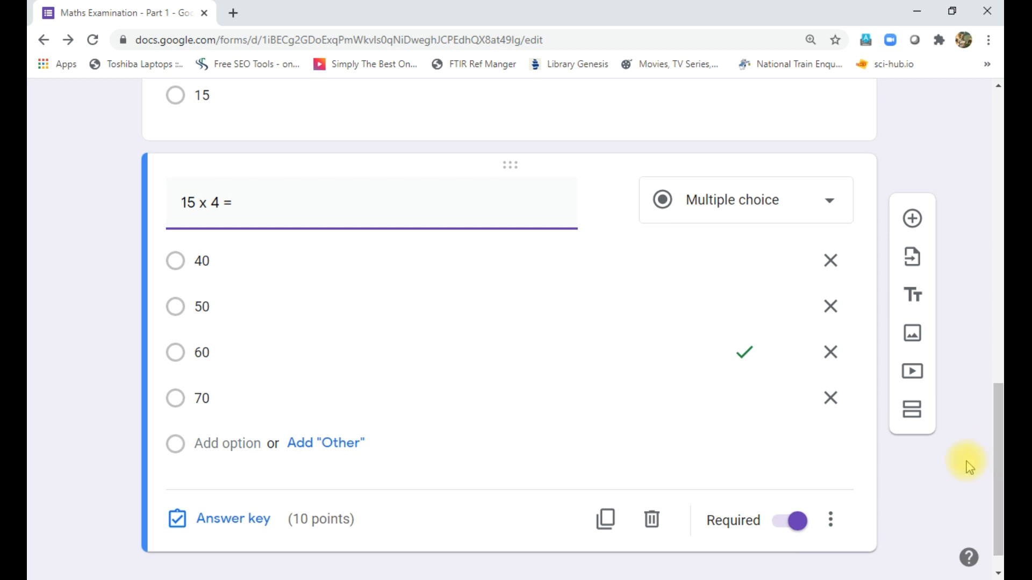
scroll(969, 468, "down", 1)
scroll(968, 467, "up", 7)
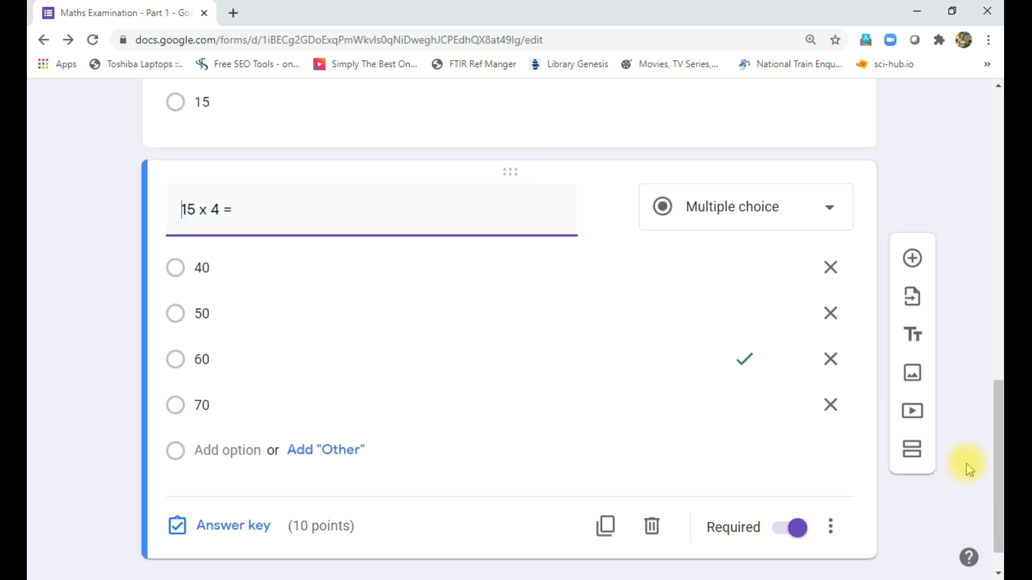
scroll(958, 444, "up", 4)
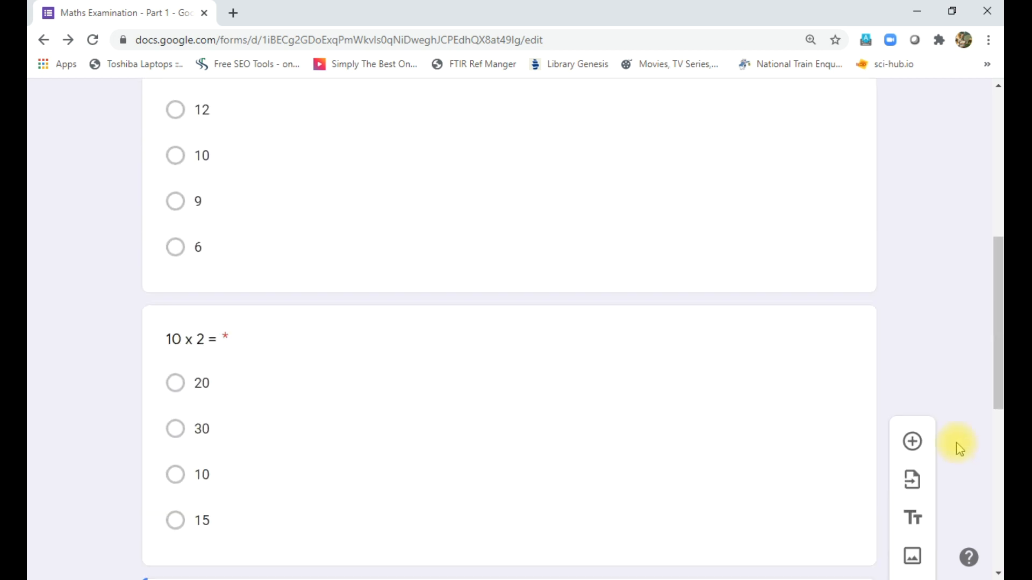
scroll(957, 435, "down", 3)
scroll(958, 432, "down", 8)
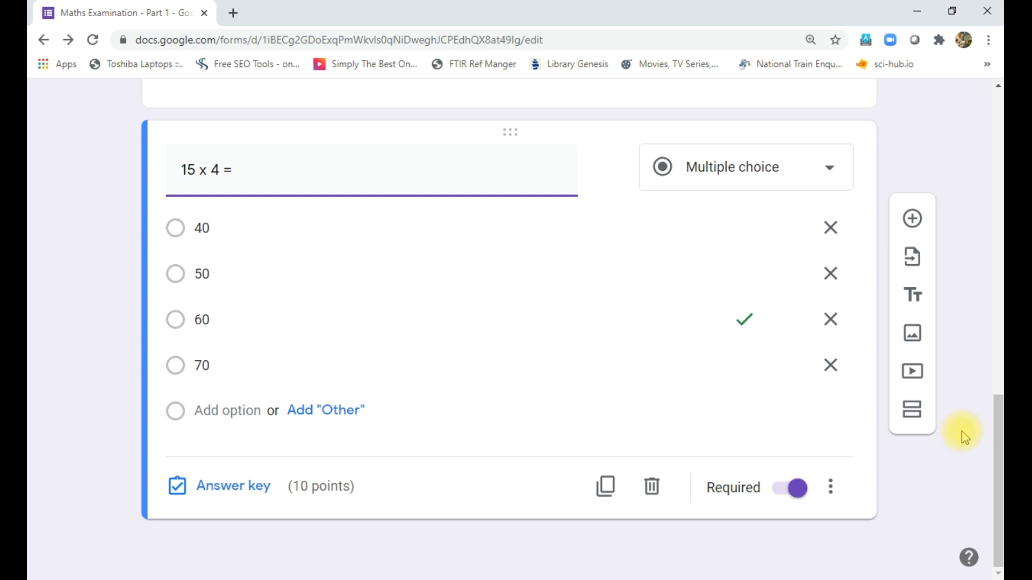
- Add a required short-answer question 'Name of the Student' below '15 x 4 ='
left_click(914, 225)
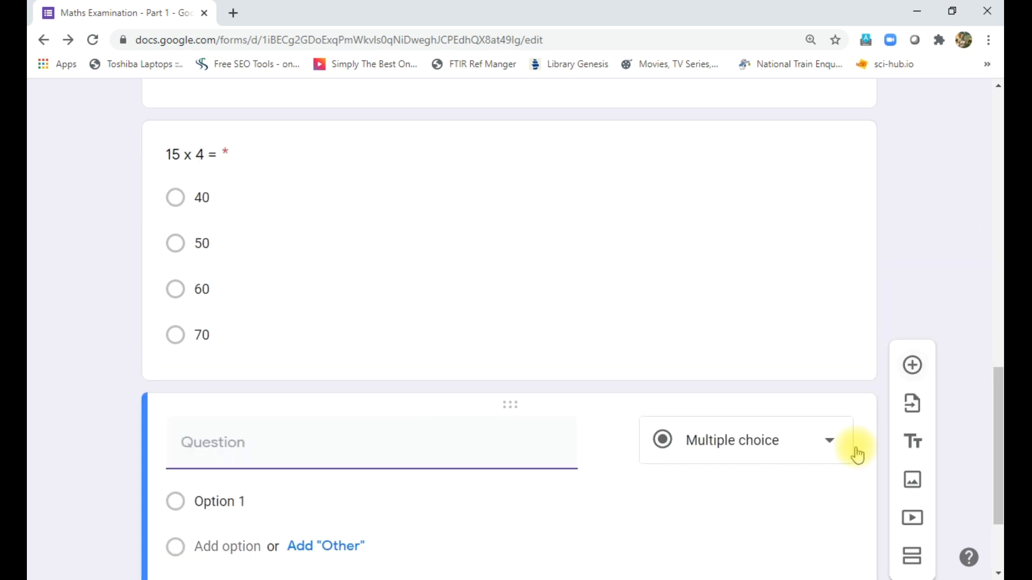
left_click(319, 454)
type("Name of the Stude")
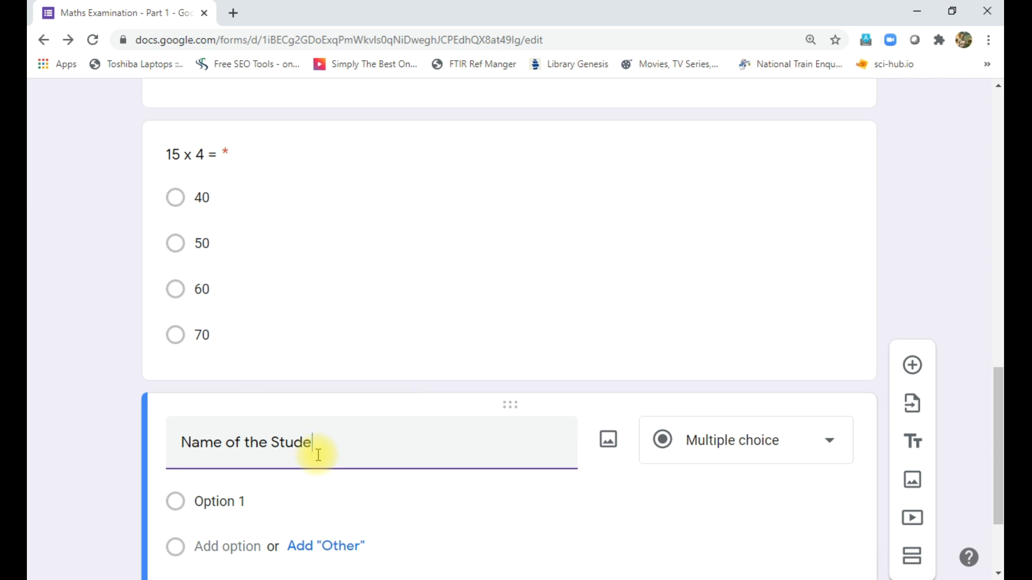
type("nt")
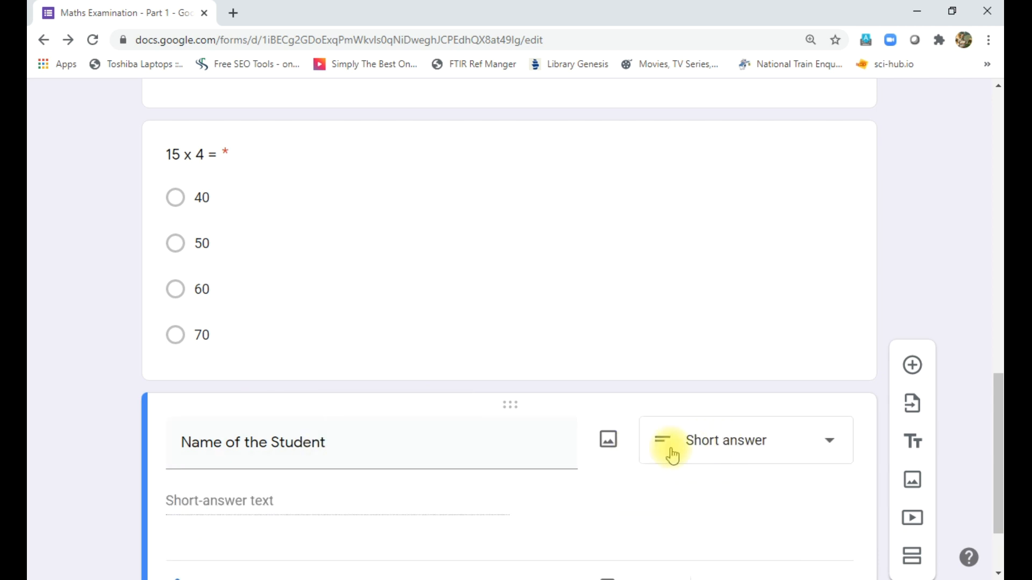
scroll(323, 516, "down", 2)
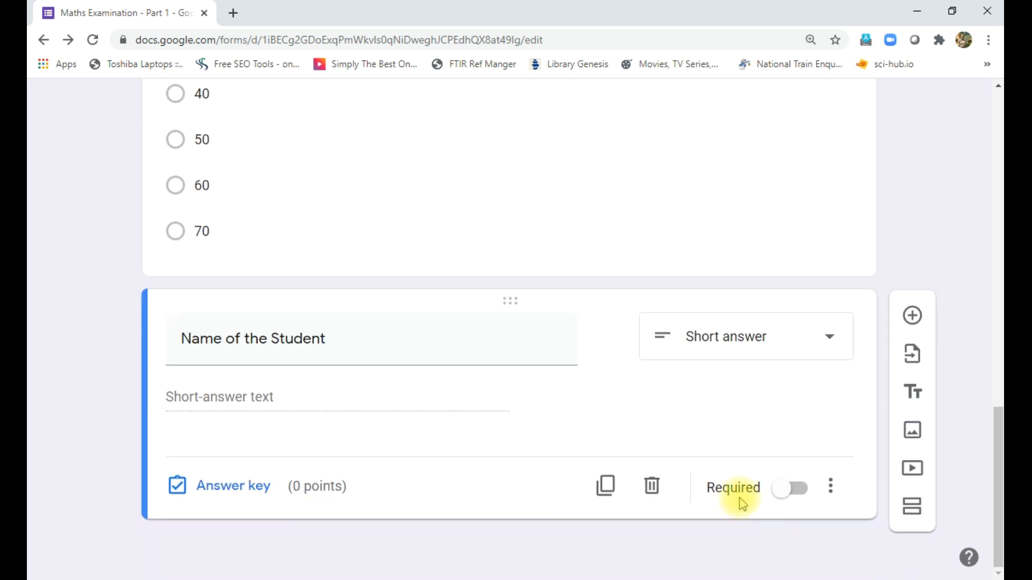
left_click(803, 490)
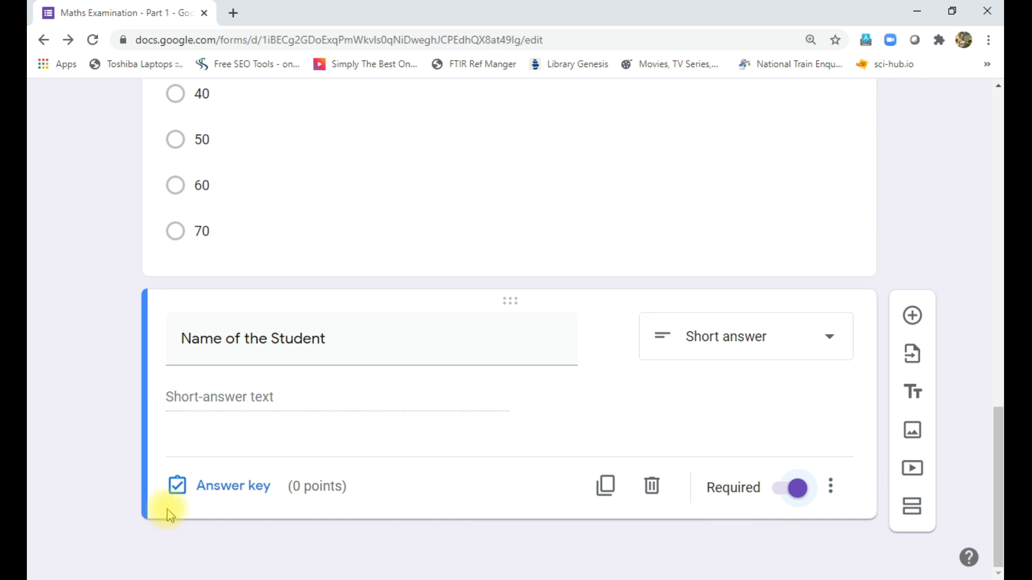
left_click(227, 493)
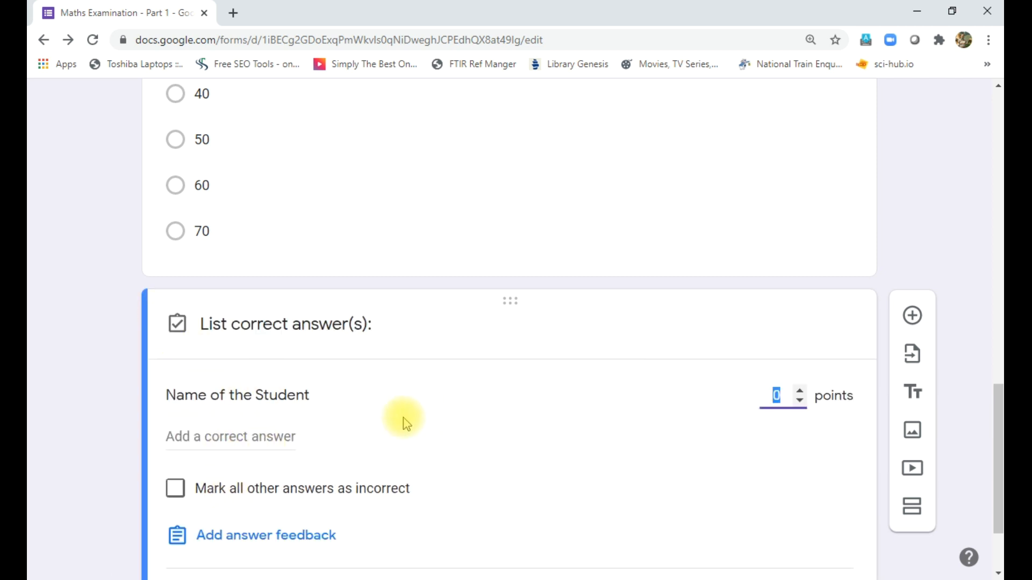
scroll(407, 424, "down", 2)
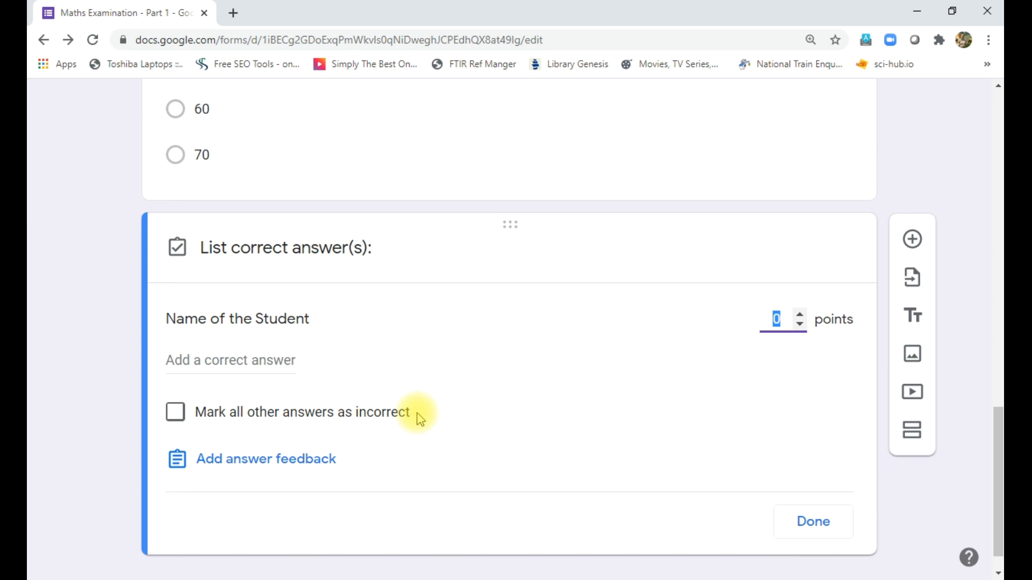
left_click(177, 247)
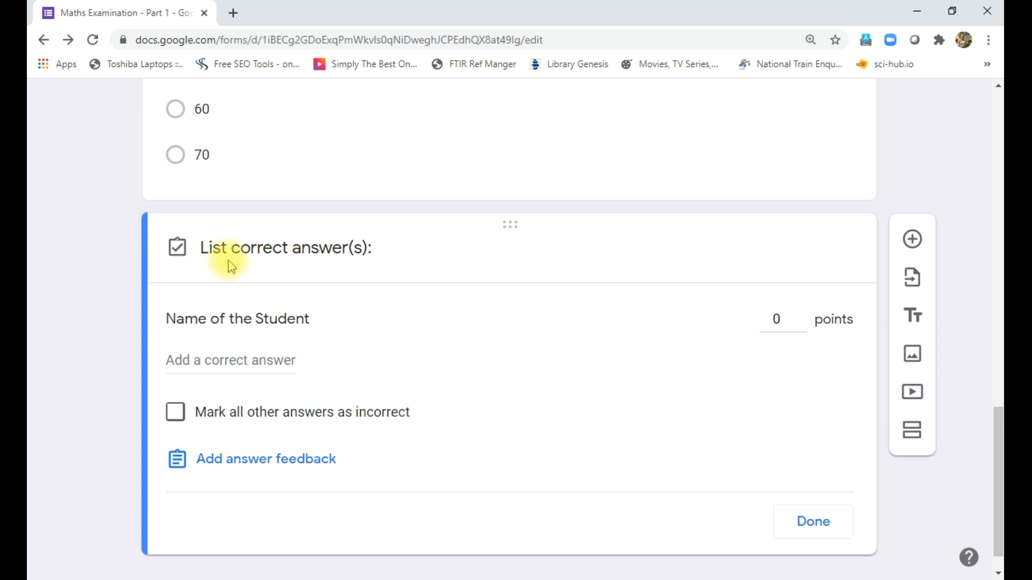
left_click(814, 522)
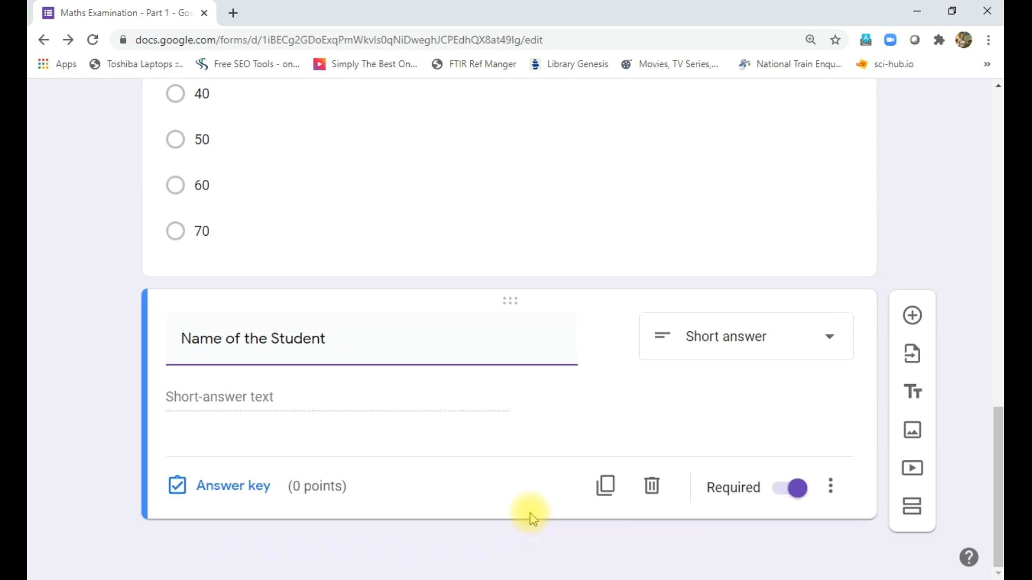
left_click(831, 488)
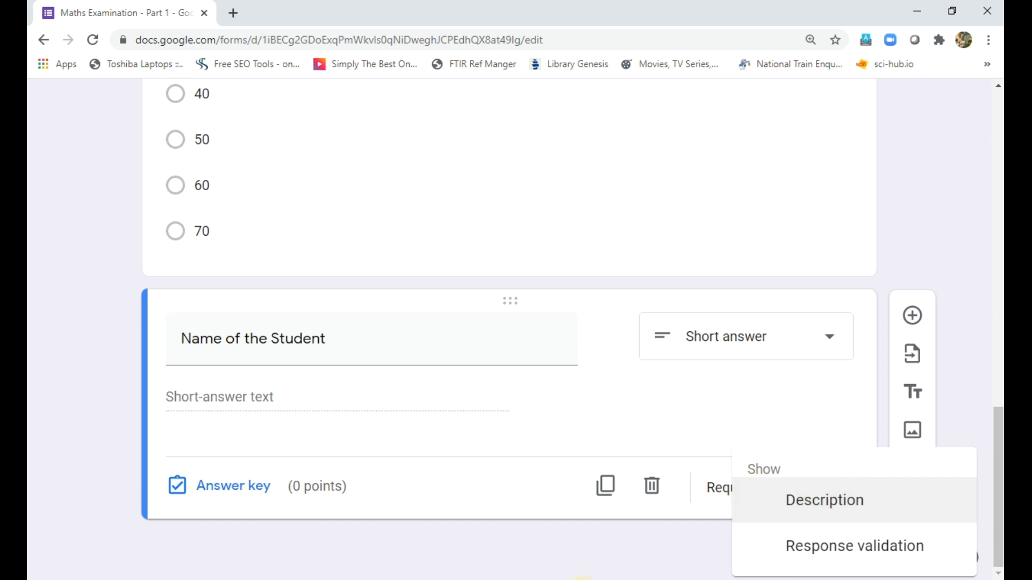
left_click(565, 535)
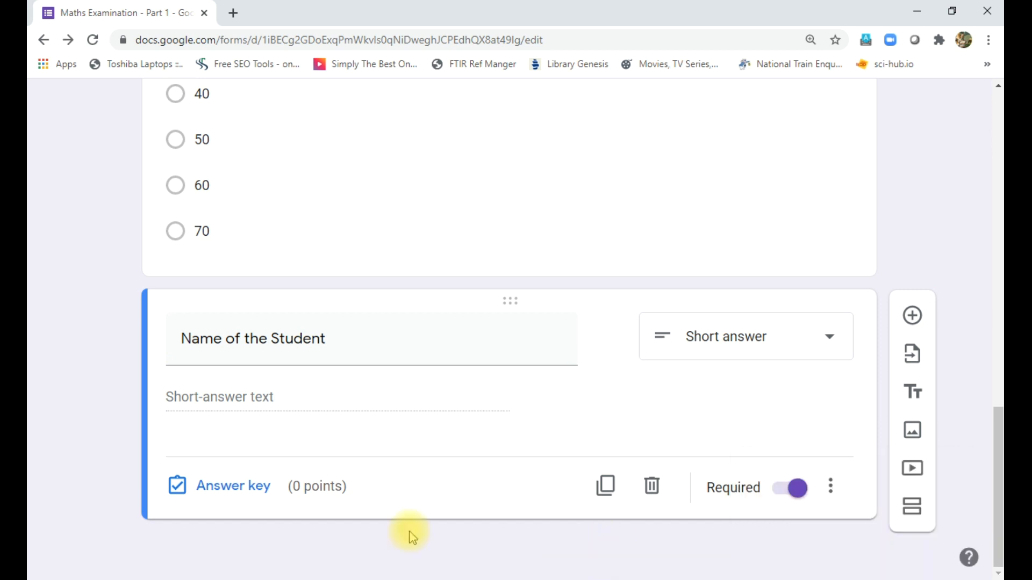
left_click(215, 499)
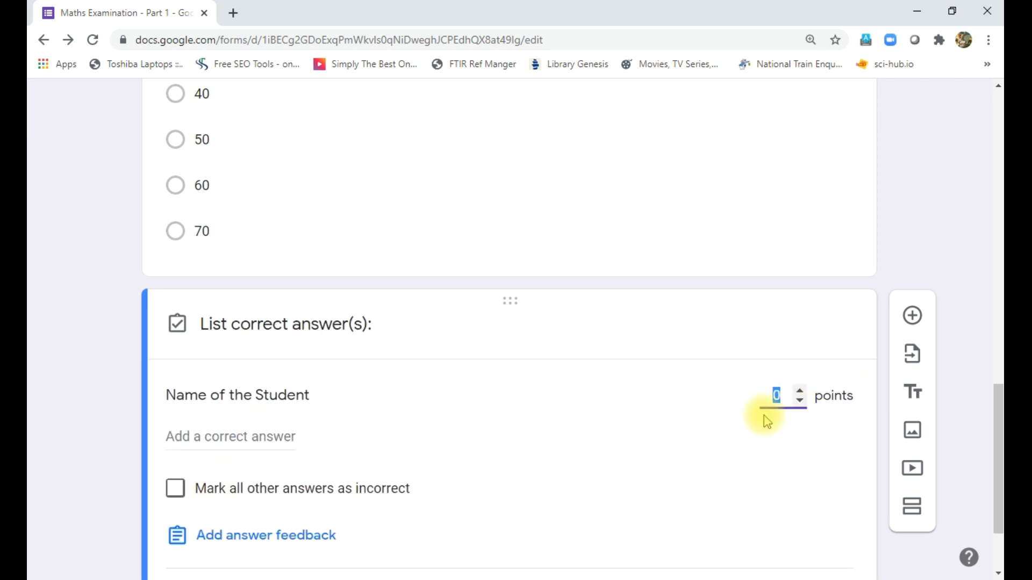
scroll(633, 478, "down", 2)
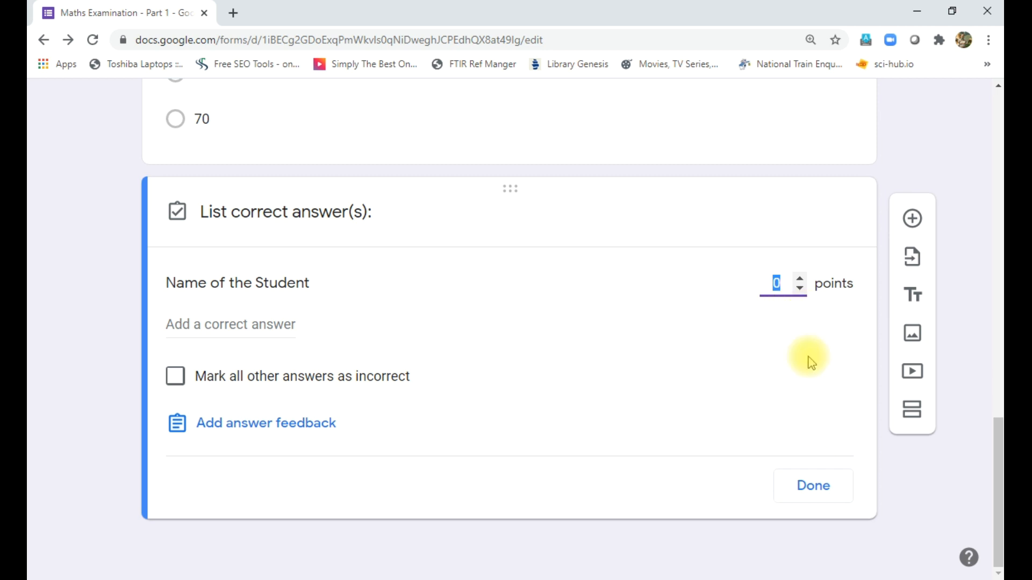
left_click(813, 486)
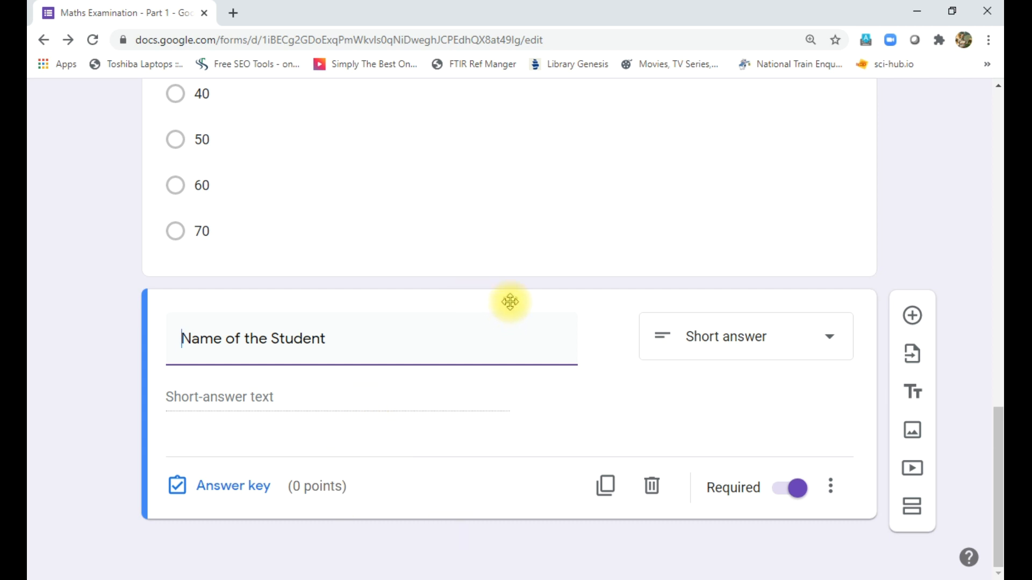
- Drag 'Name of the Student' above '5 + 4 =' so it becomes the first question
left_click_drag(512, 302, 467, 308)
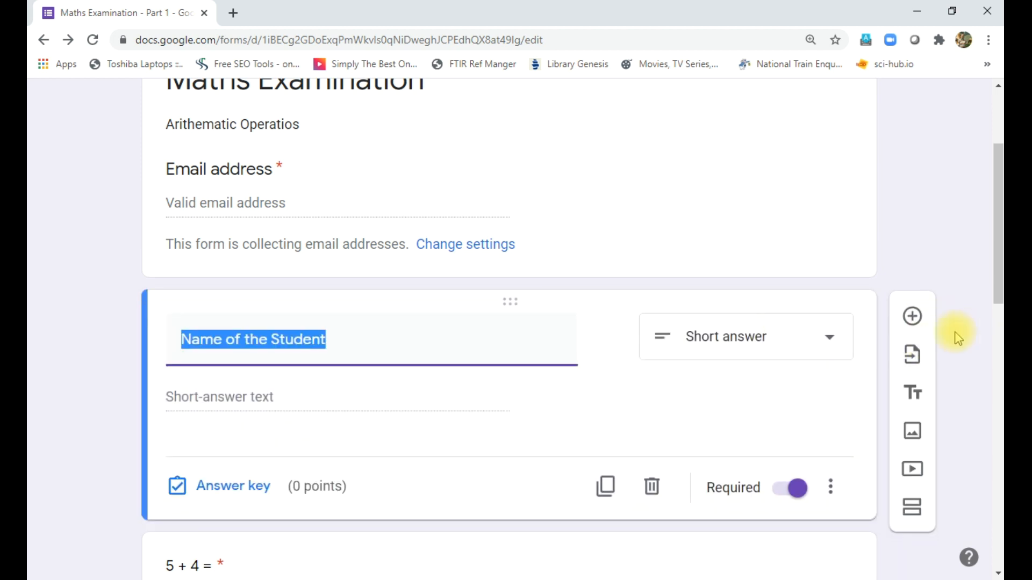
left_click(994, 360)
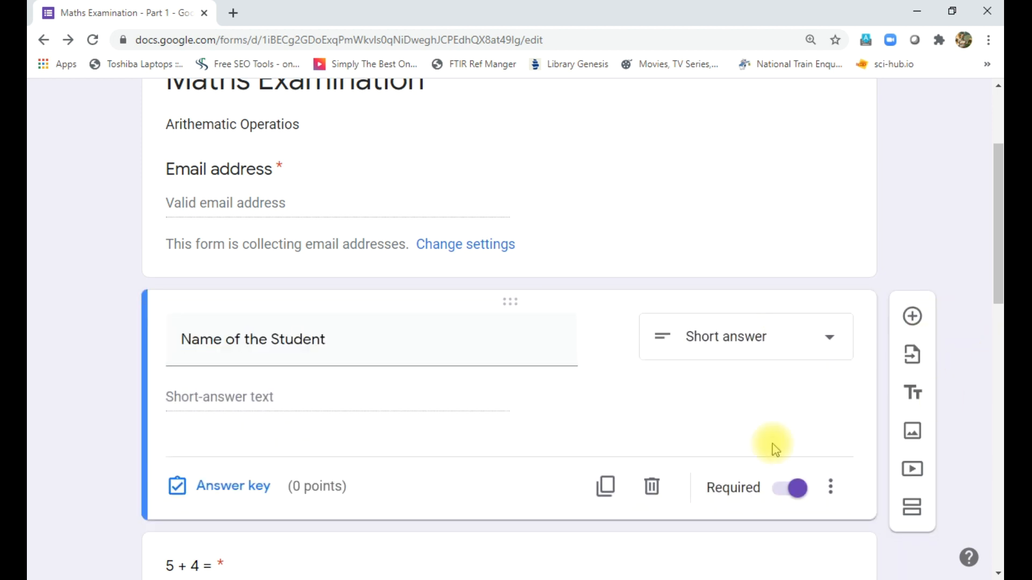
left_click(832, 490)
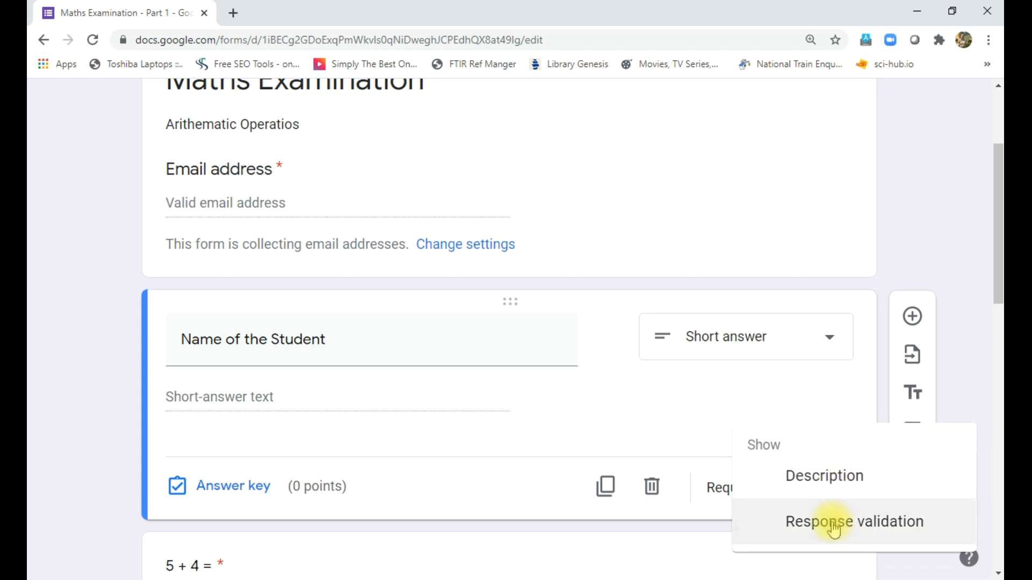
left_click(233, 503)
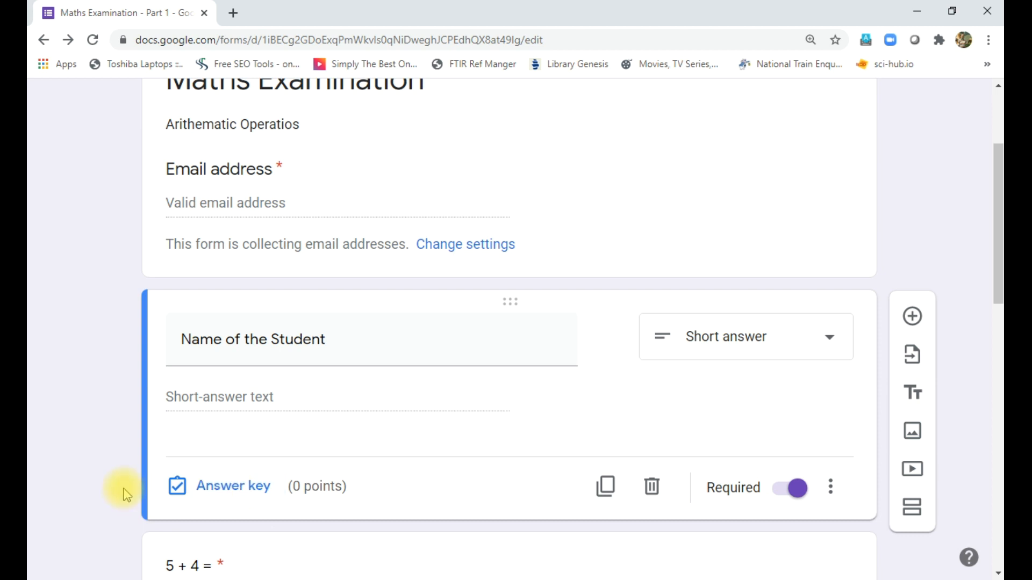
scroll(84, 441, "down", 7)
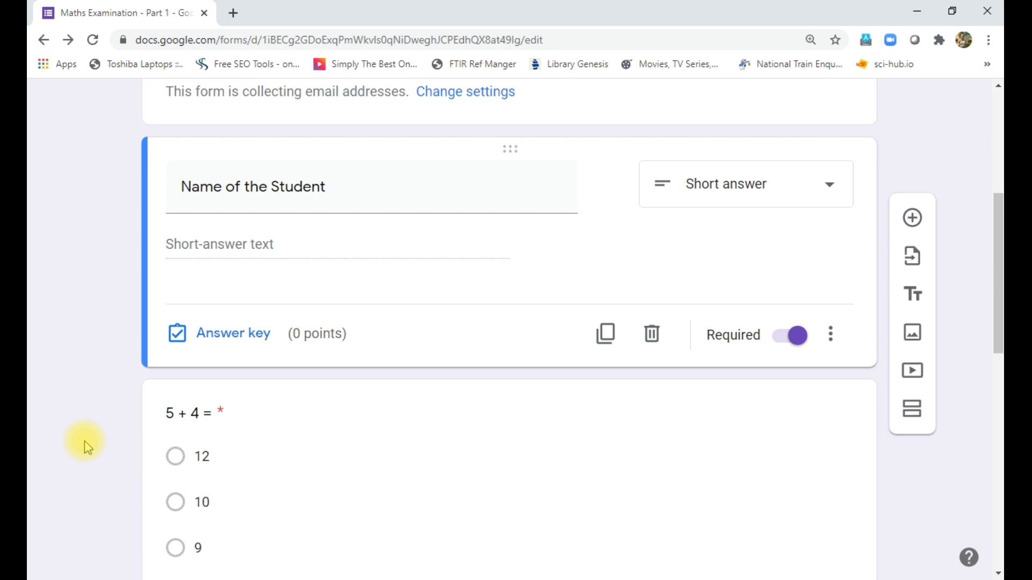
scroll(85, 441, "down", 7)
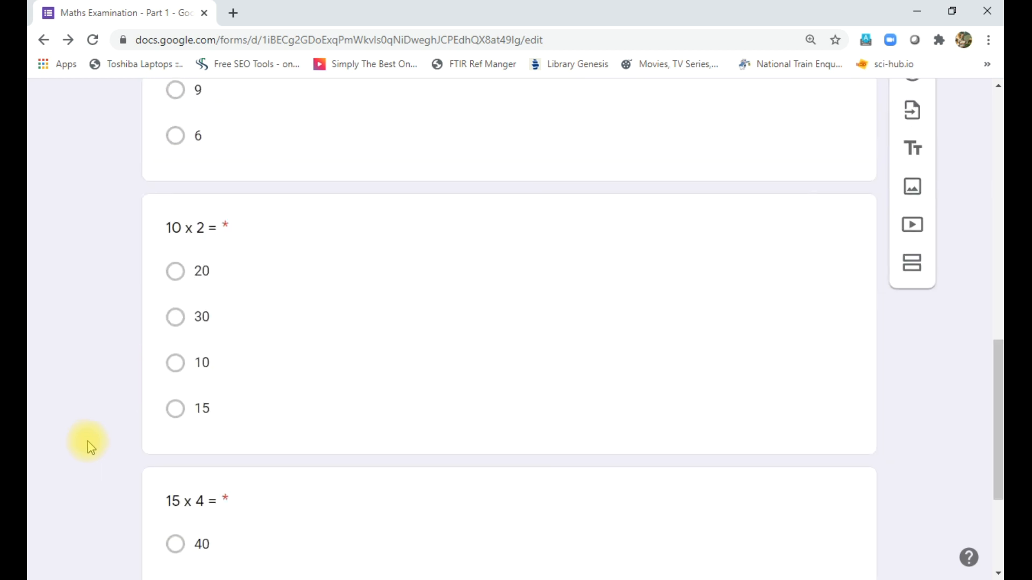
scroll(90, 438, "up", 8)
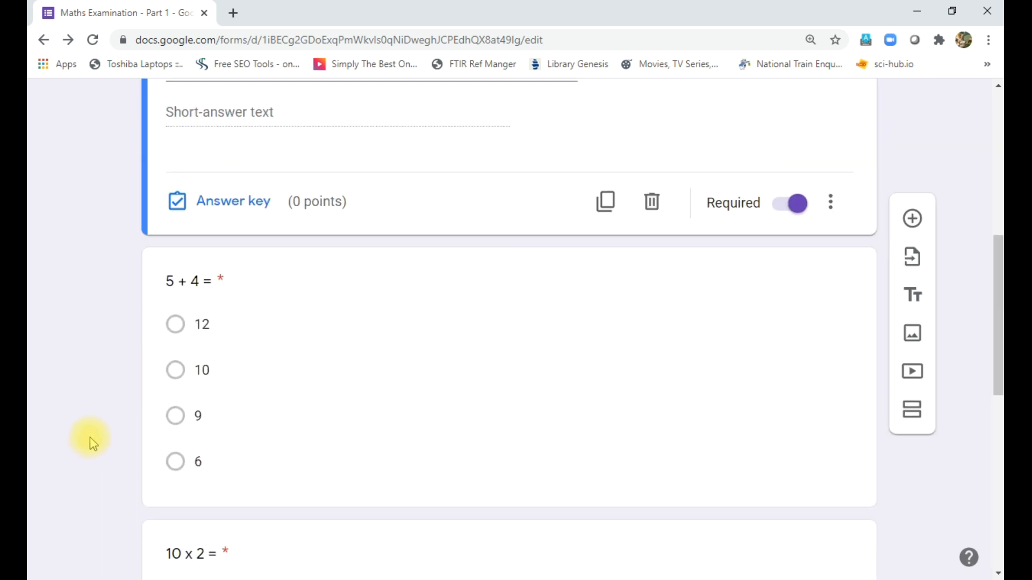
scroll(91, 433, "up", 4)
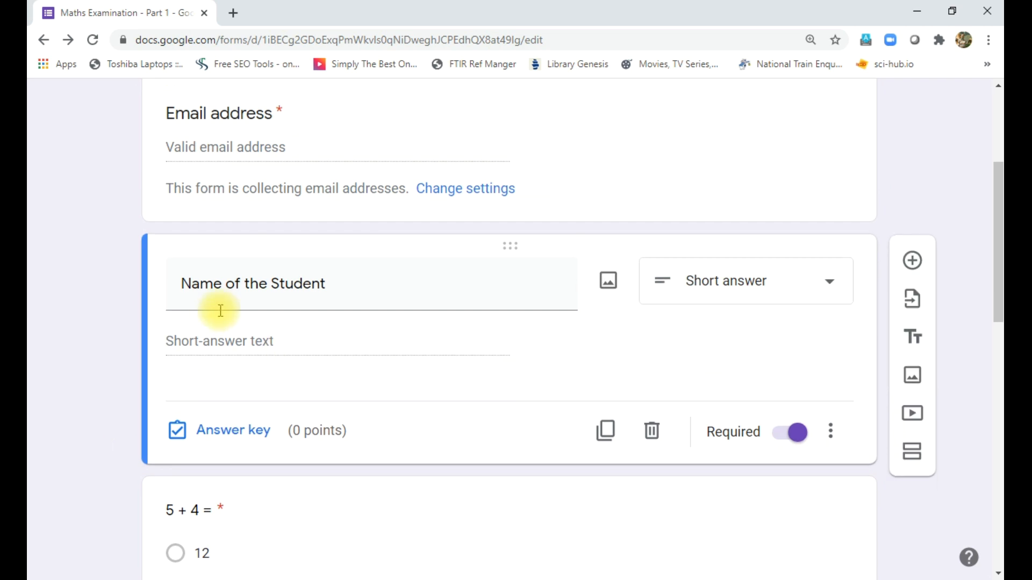
scroll(212, 359, "up", 3)
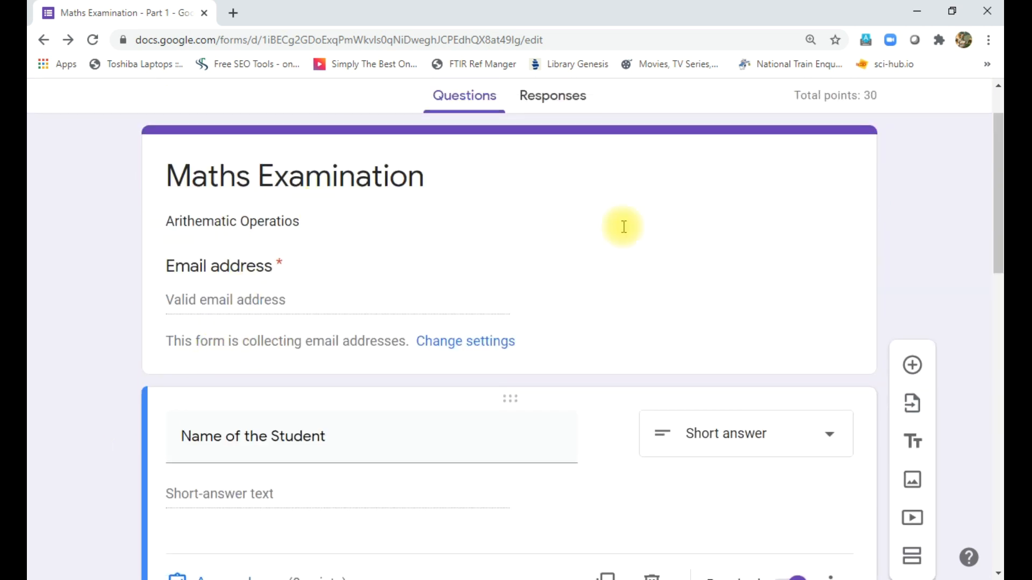
scroll(827, 273, "up", 1)
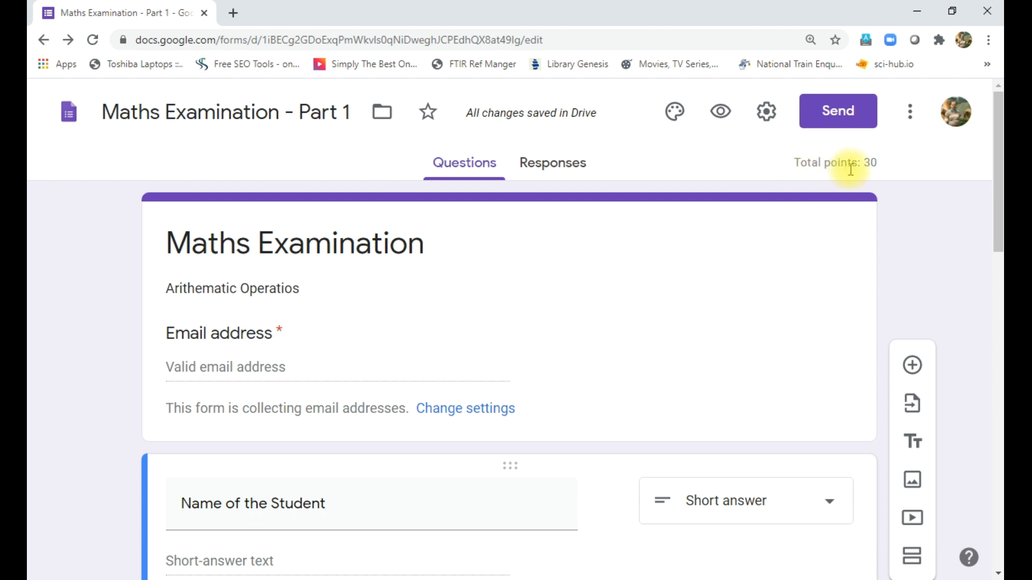
- Untick Shuffle question order in the Presentation settings and save
left_click(766, 111)
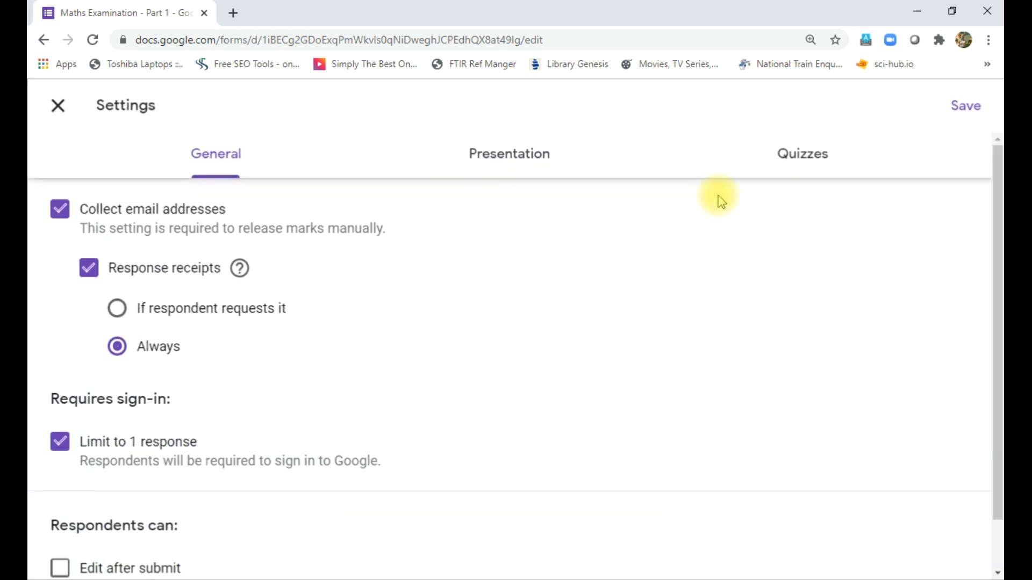
left_click(500, 156)
left_click(827, 160)
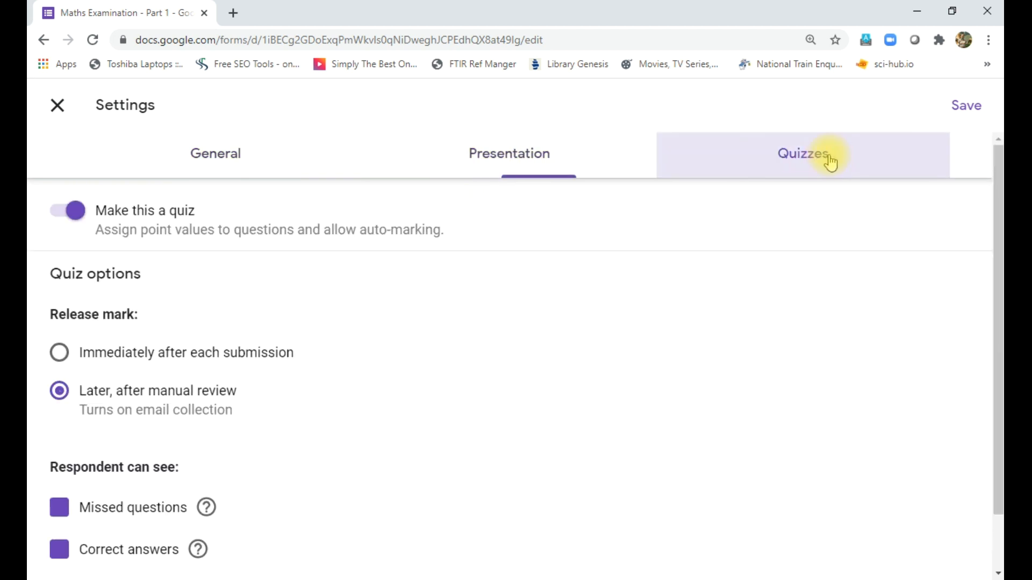
left_click(533, 157)
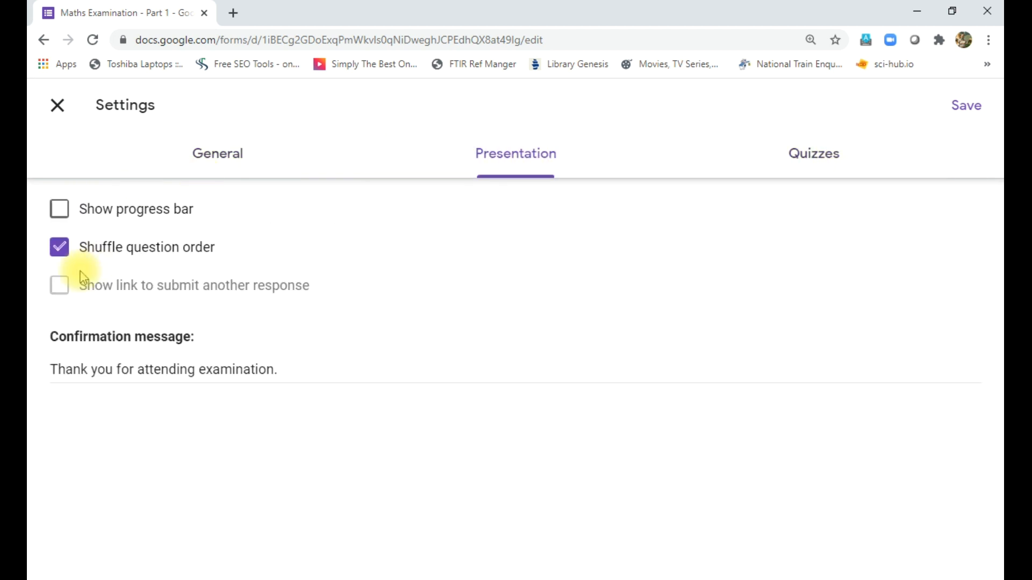
left_click(60, 249)
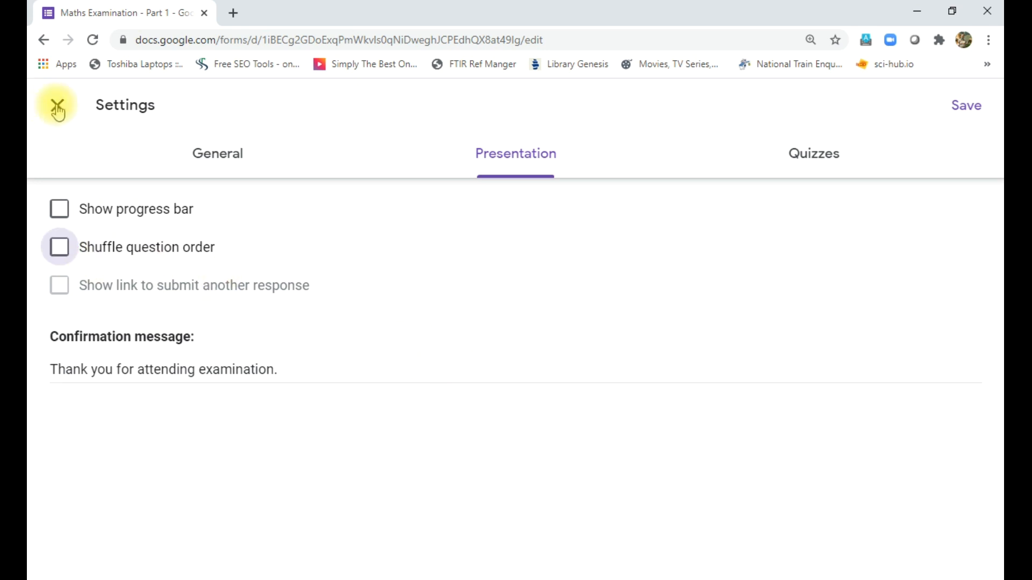
left_click(968, 110)
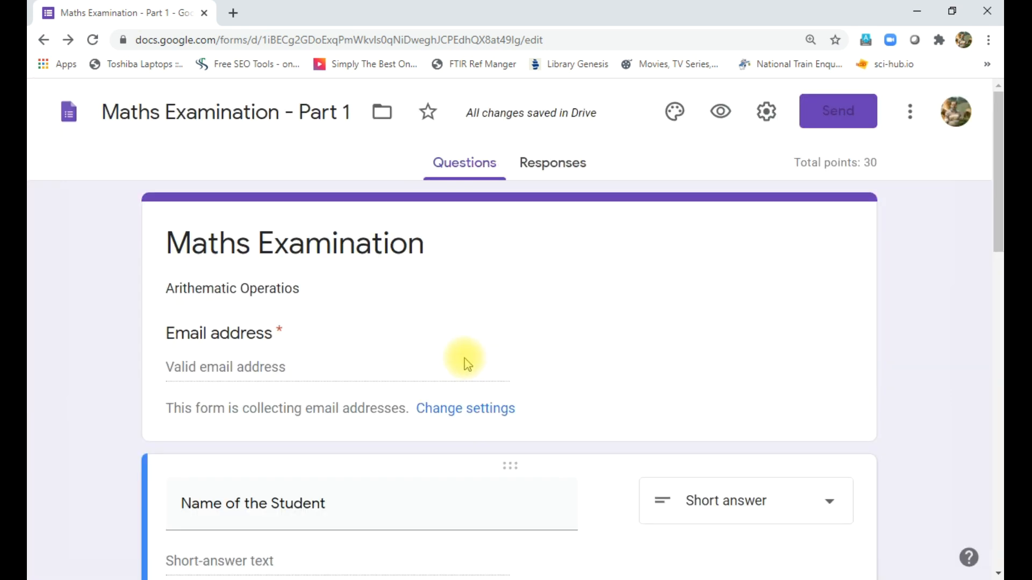
scroll(626, 350, "down", 14)
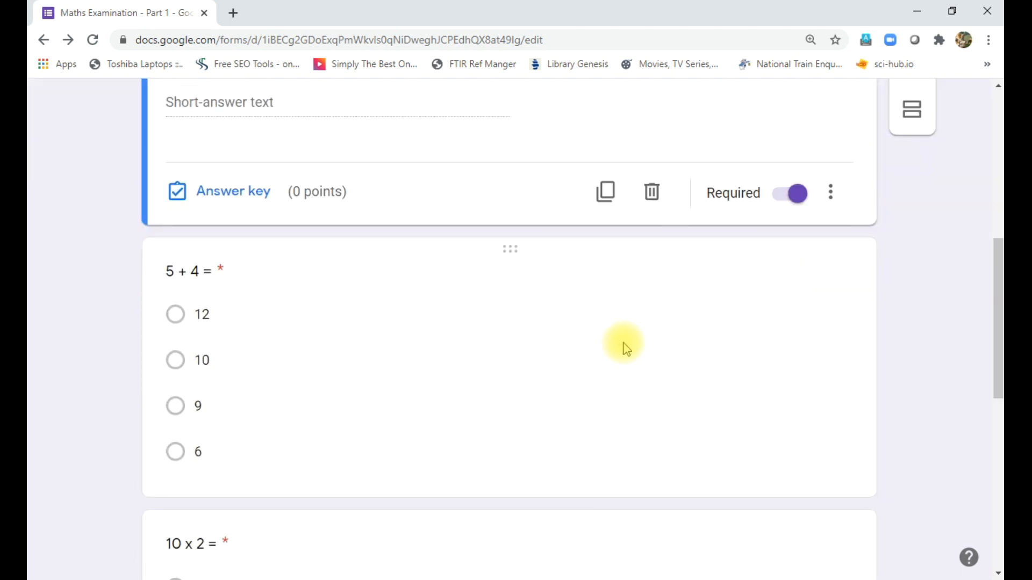
scroll(626, 349, "down", 4)
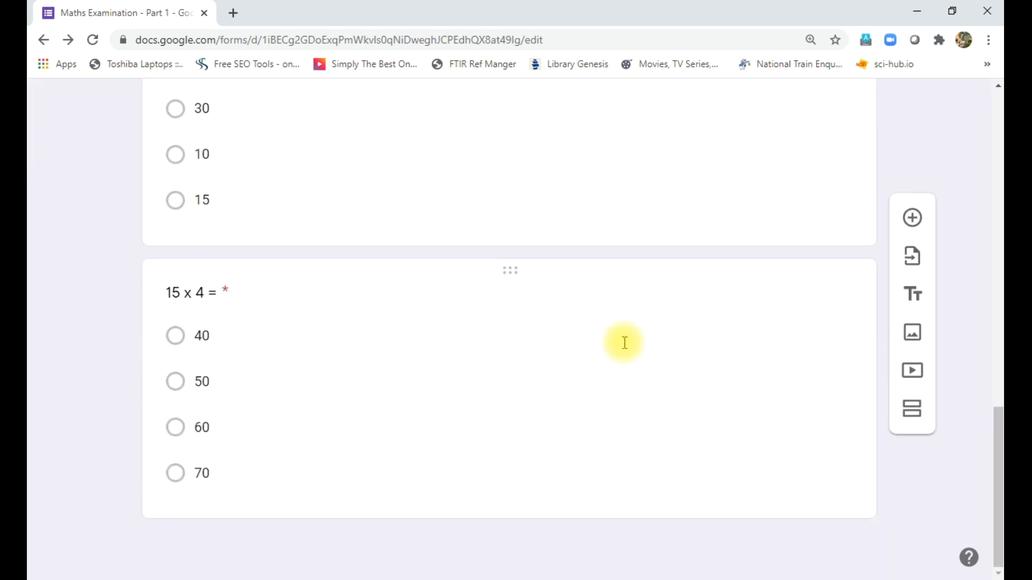
scroll(623, 344, "up", 9)
scroll(623, 341, "up", 9)
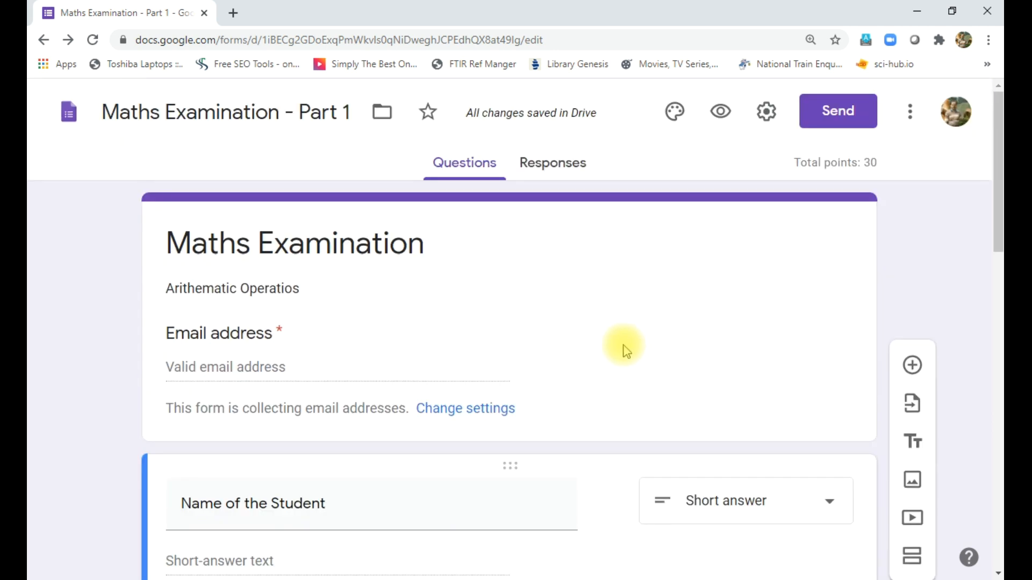
- Set the theme colour to Red orange with the darkest peach background
left_click(673, 119)
left_click(809, 452)
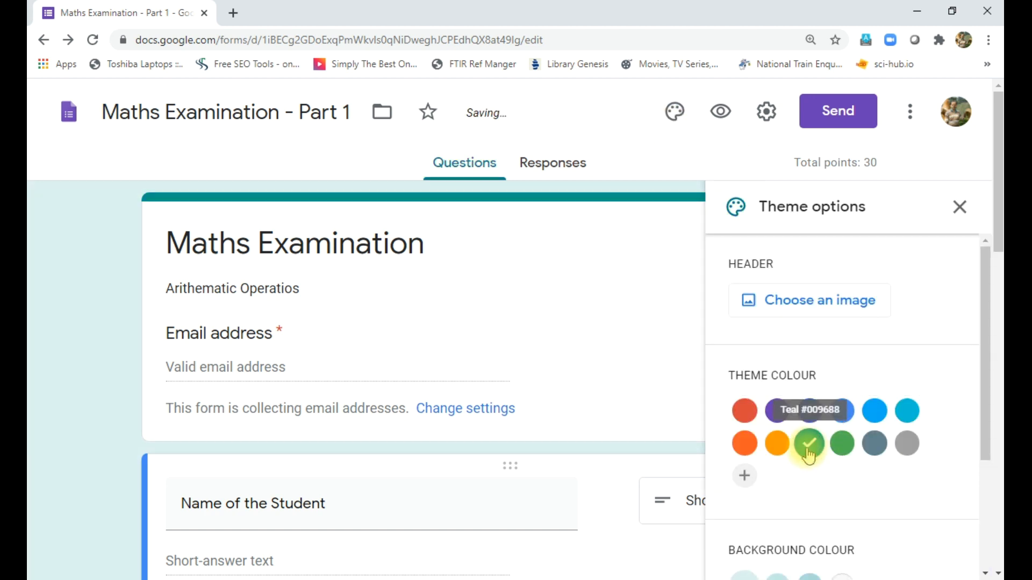
left_click(746, 447)
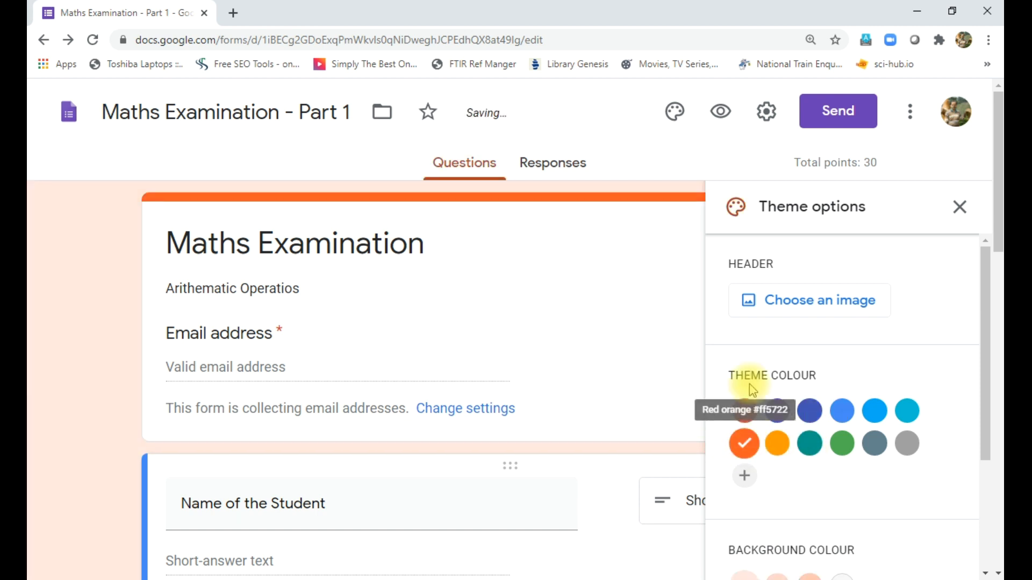
left_click_drag(987, 318, 990, 406)
left_click(809, 439)
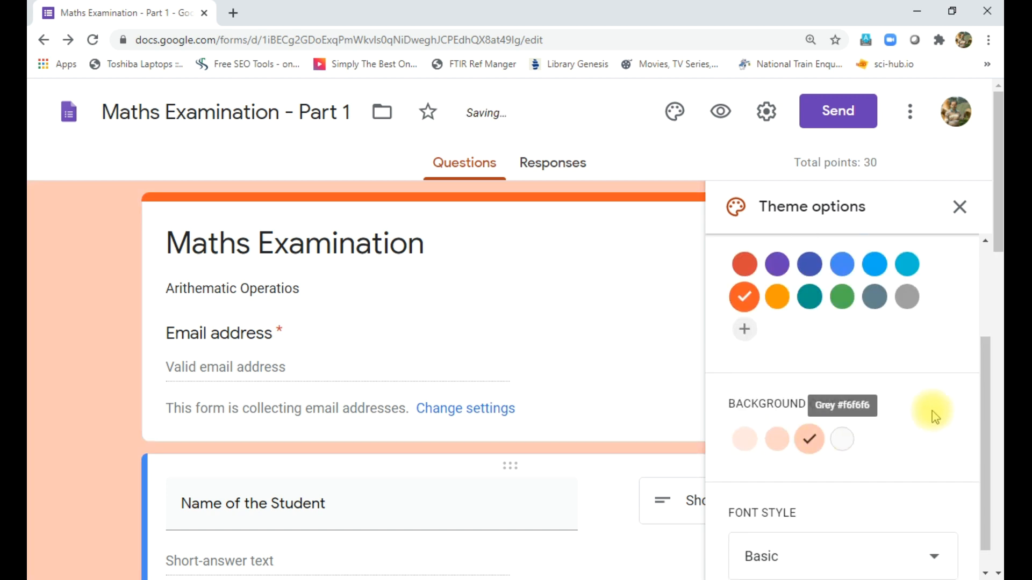
left_click_drag(987, 396, 986, 476)
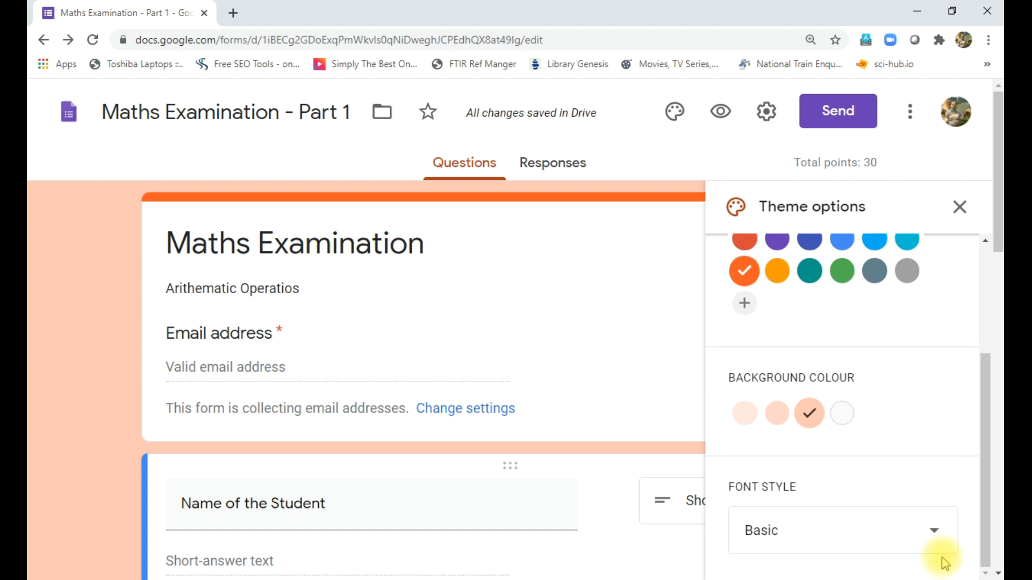
- Switch the font style from Basic to Formal
left_click(935, 532)
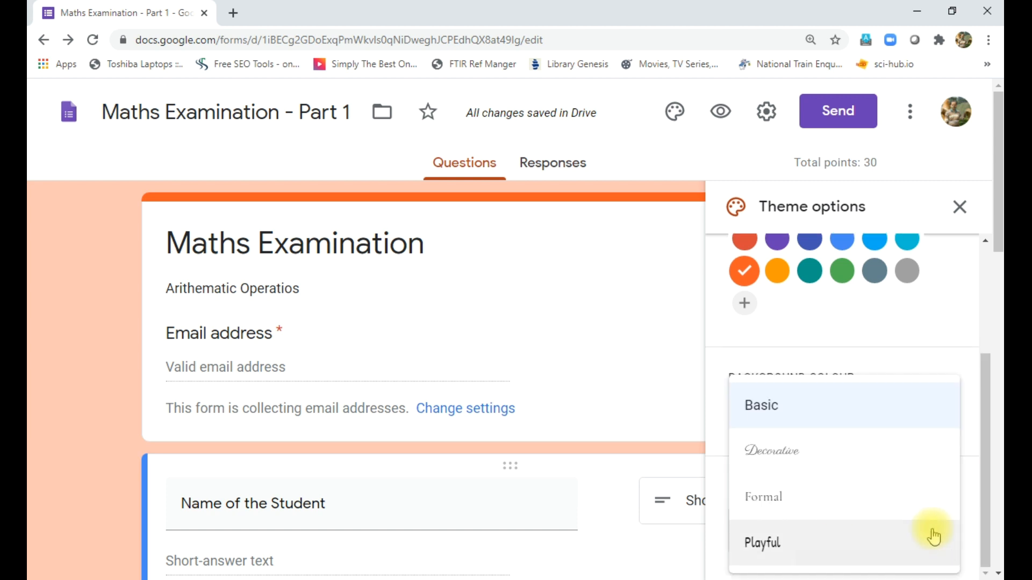
left_click(803, 501)
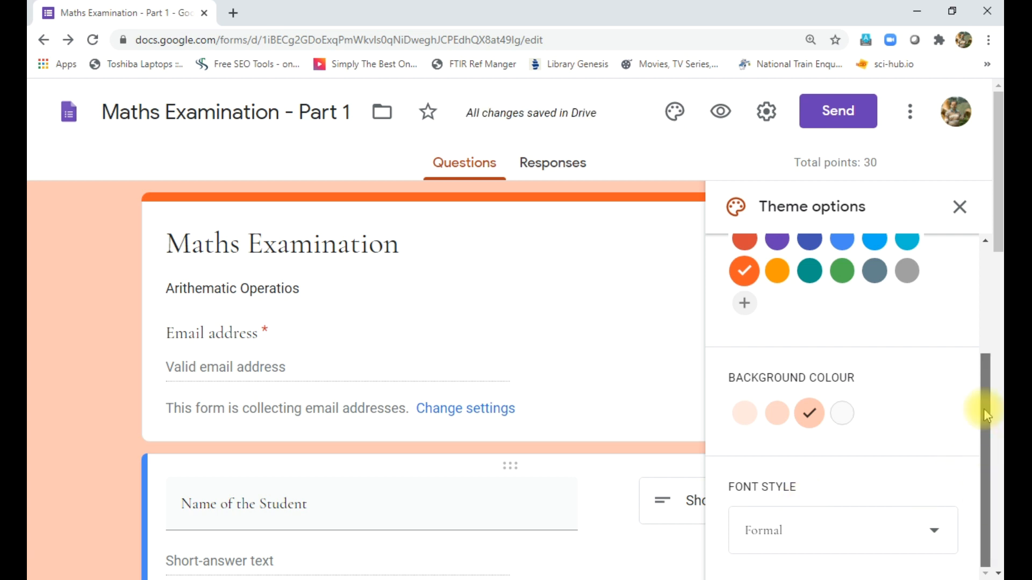
left_click_drag(986, 415, 984, 293)
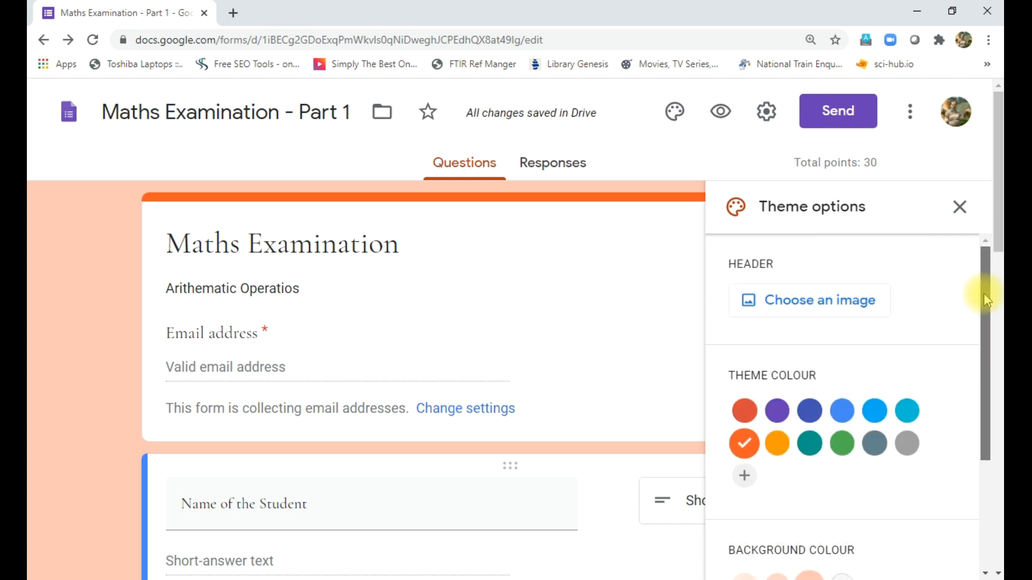
- Insert the purple flower photo from the Themes gallery as the form's header image
left_click(793, 309)
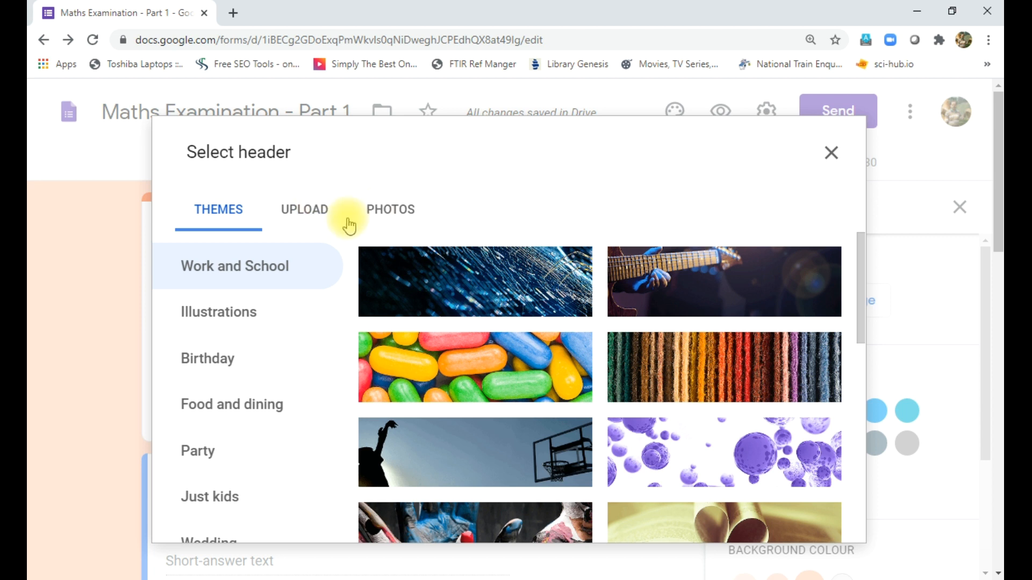
left_click_drag(862, 298, 862, 459)
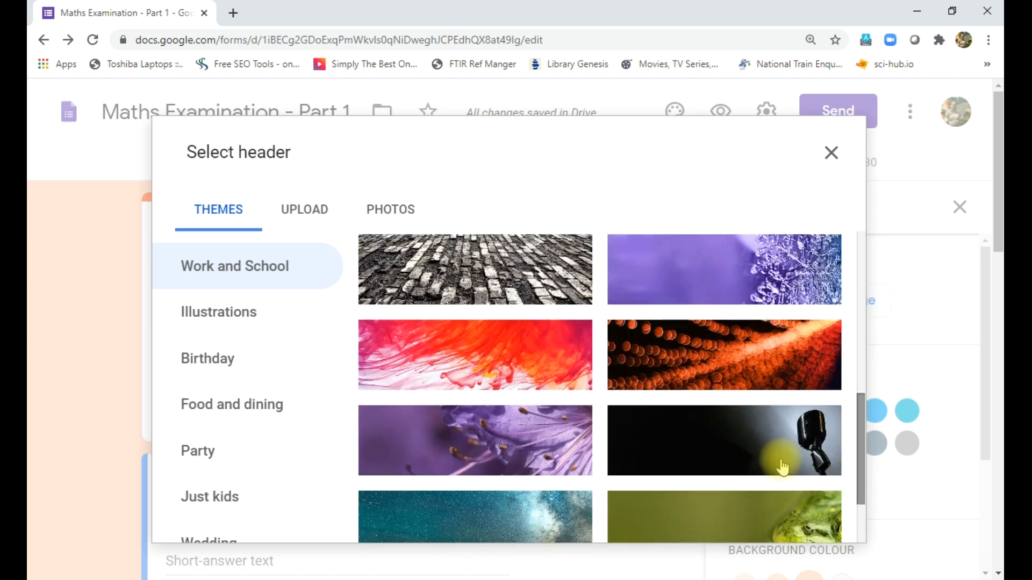
left_click(521, 440)
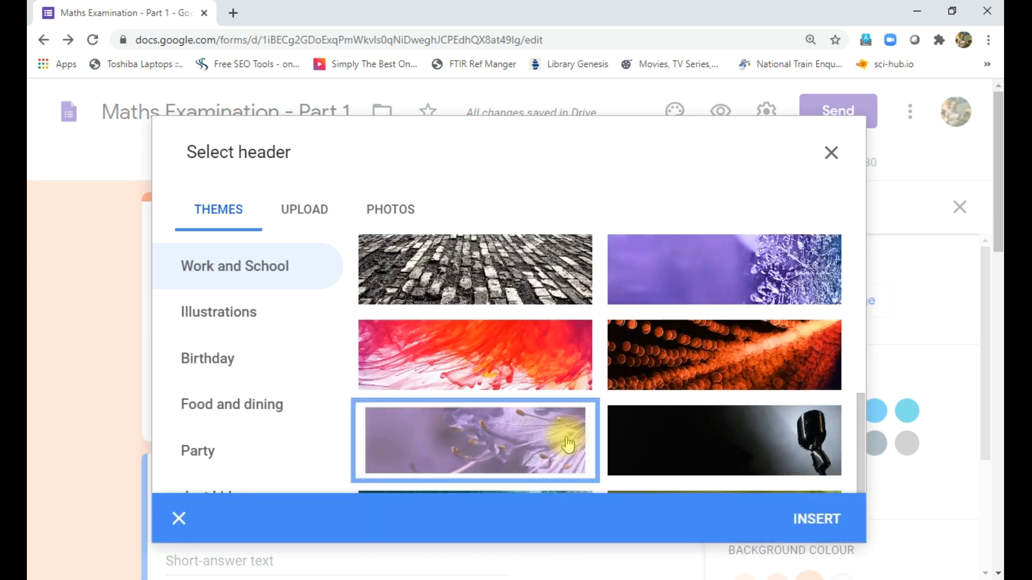
left_click(819, 522)
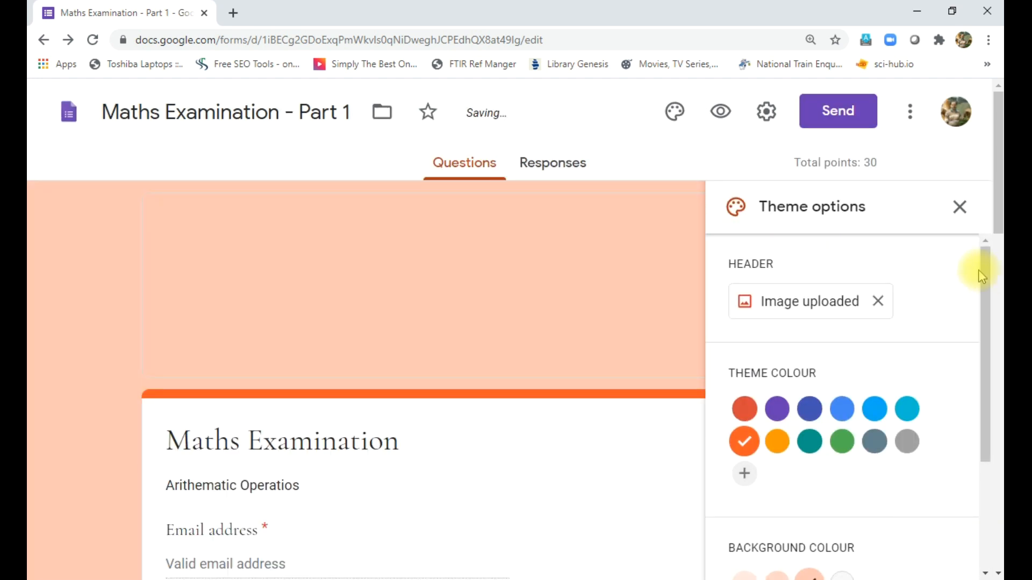
left_click(961, 210)
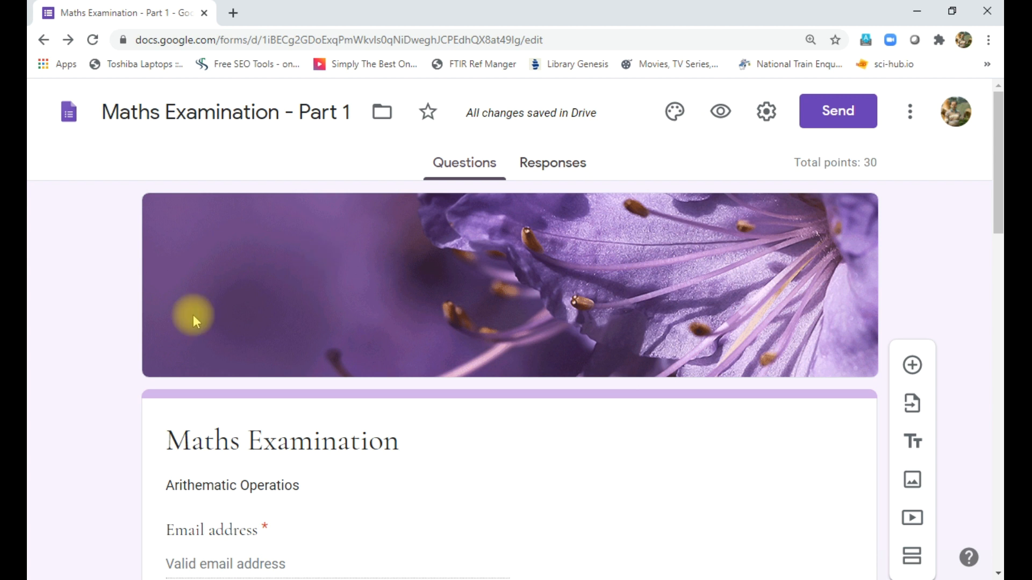
- Add a custom red #e41717 theme colour for the form
left_click(673, 112)
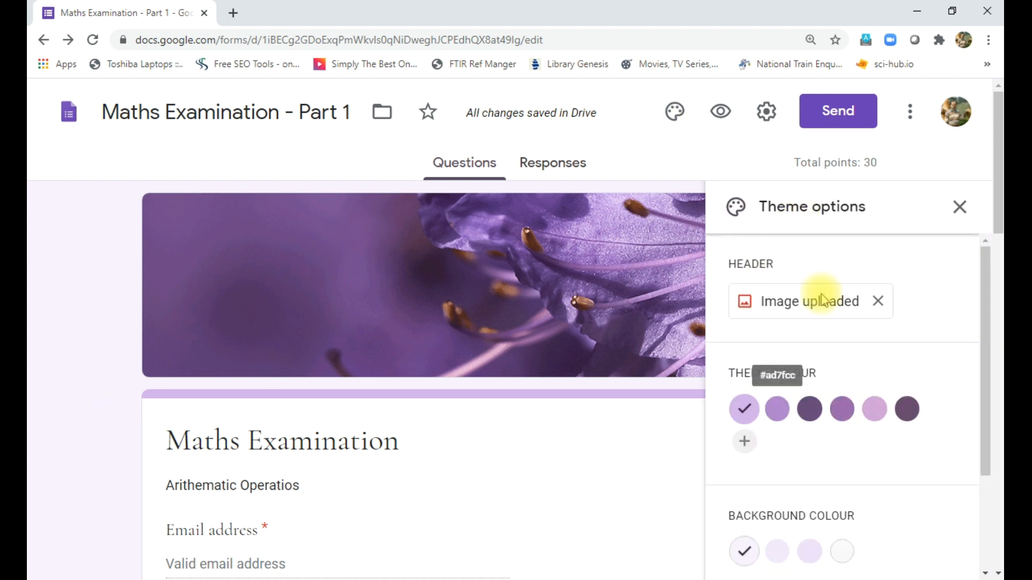
left_click(841, 409)
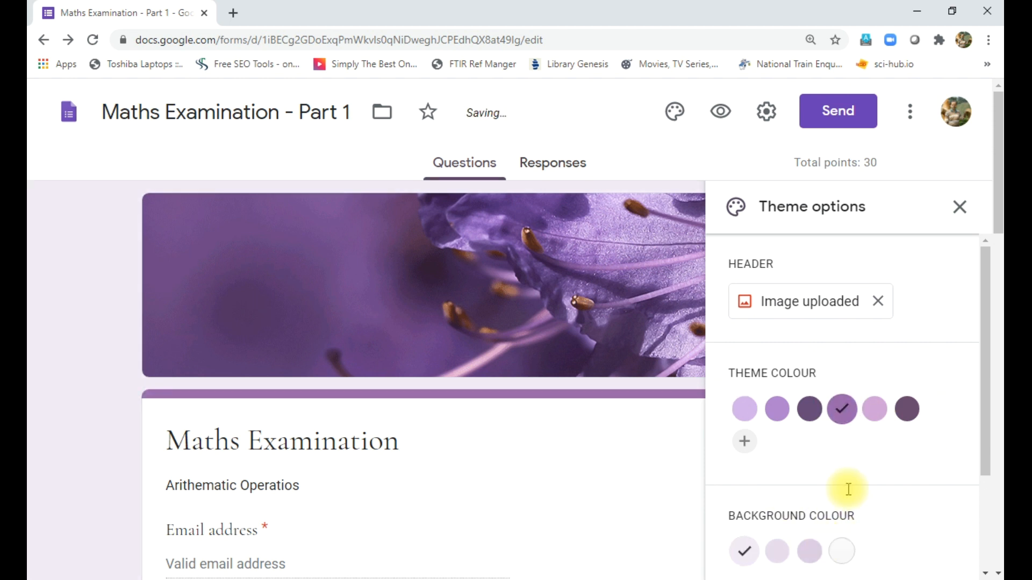
left_click(748, 444)
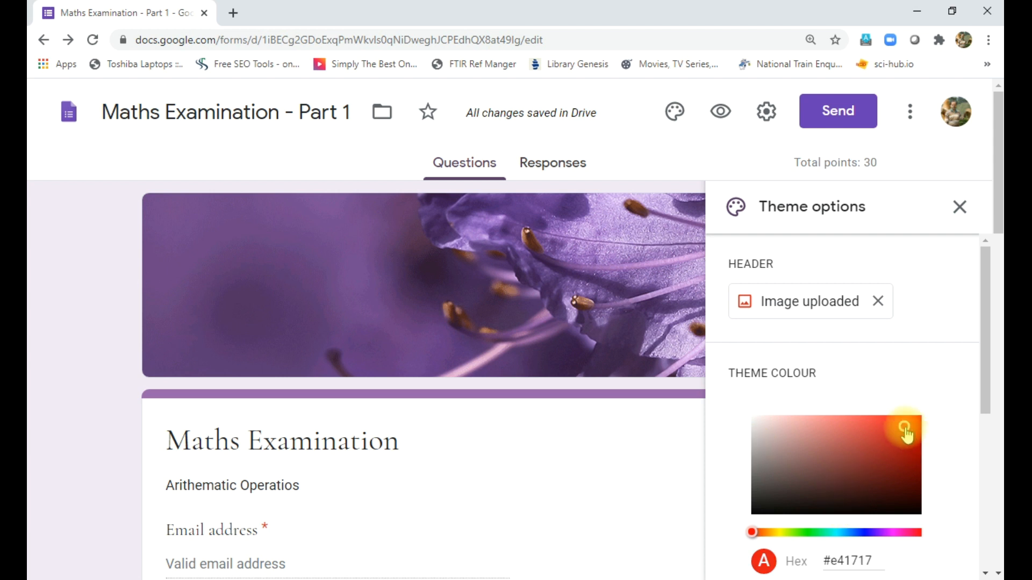
left_click_drag(983, 302, 983, 392)
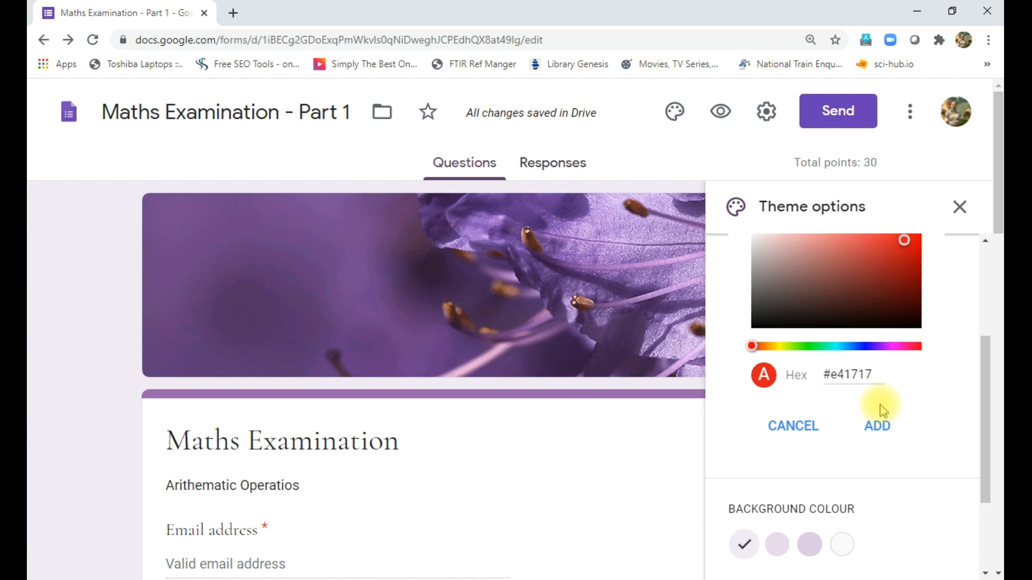
left_click(877, 426)
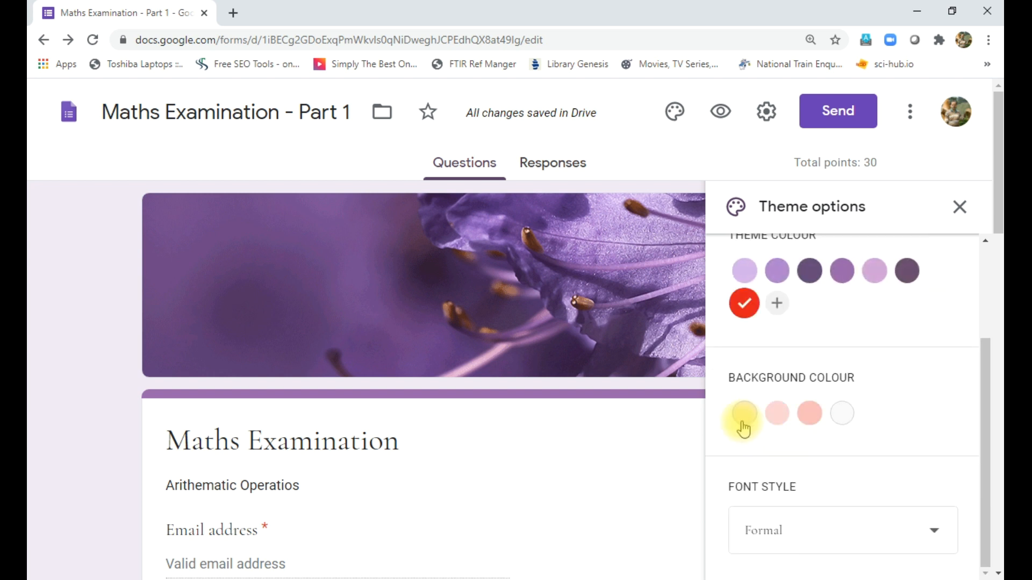
- Choose the deeper pink page background colour after trying the palest pink and grey swatches
left_click(743, 423)
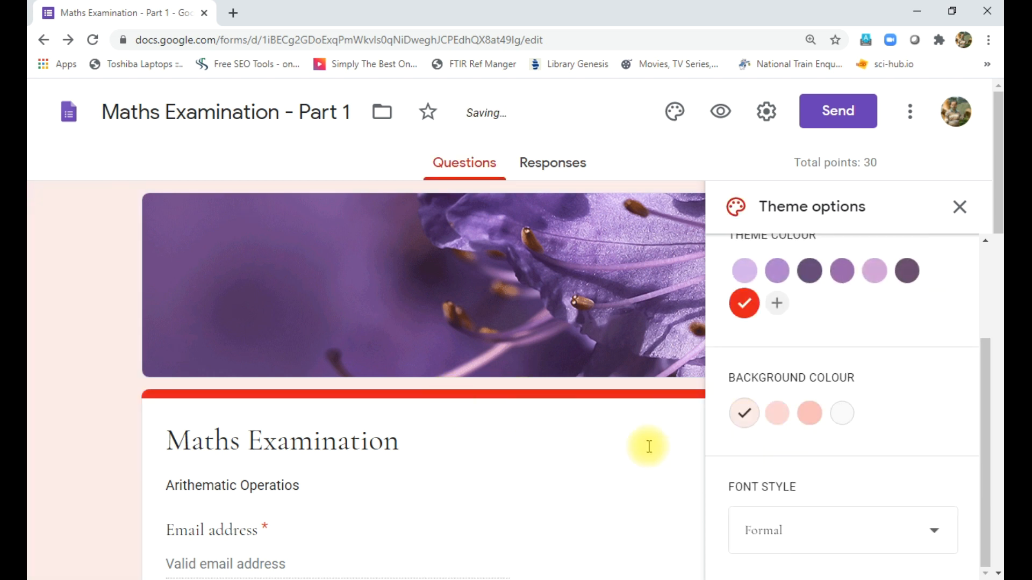
left_click(842, 417)
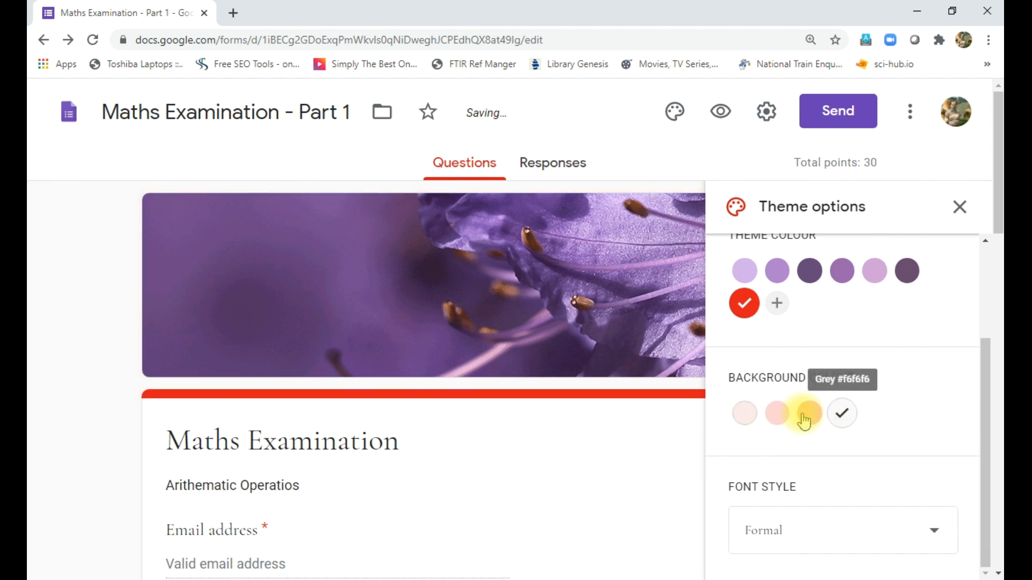
left_click(804, 415)
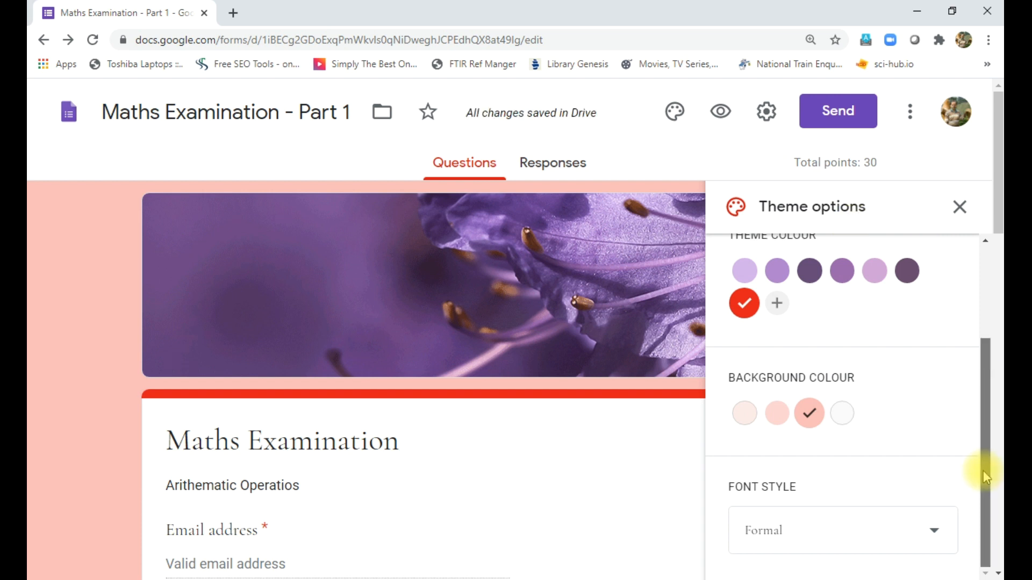
left_click(960, 207)
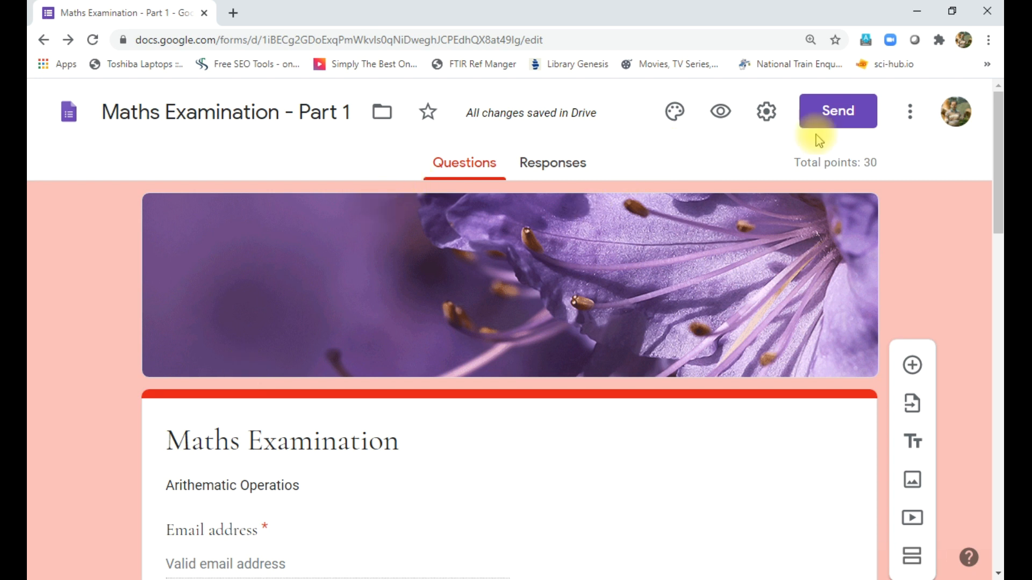
- Shorten the form's sharing link and copy it to the clipboard
left_click(823, 115)
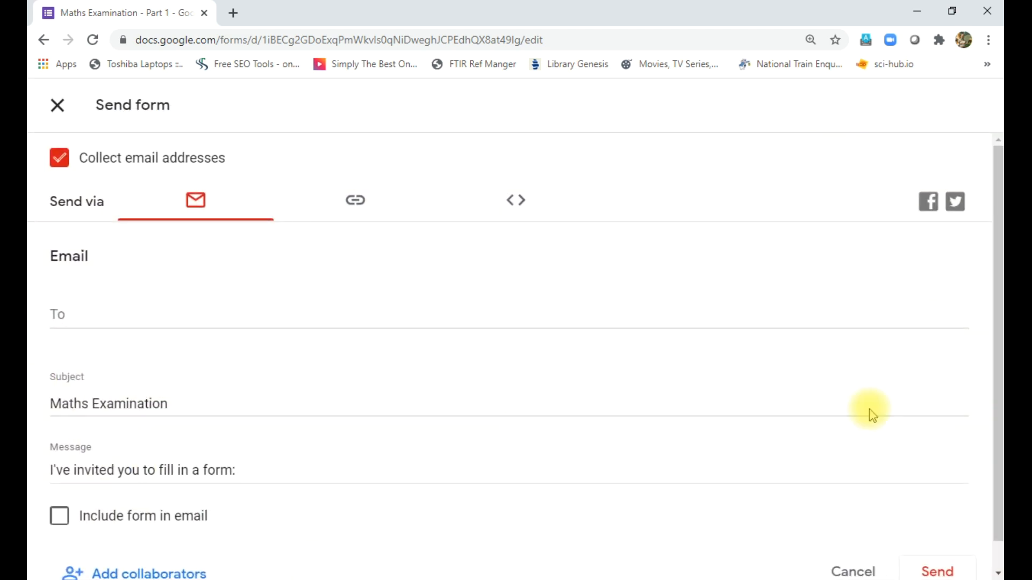
left_click_drag(990, 269, 994, 334)
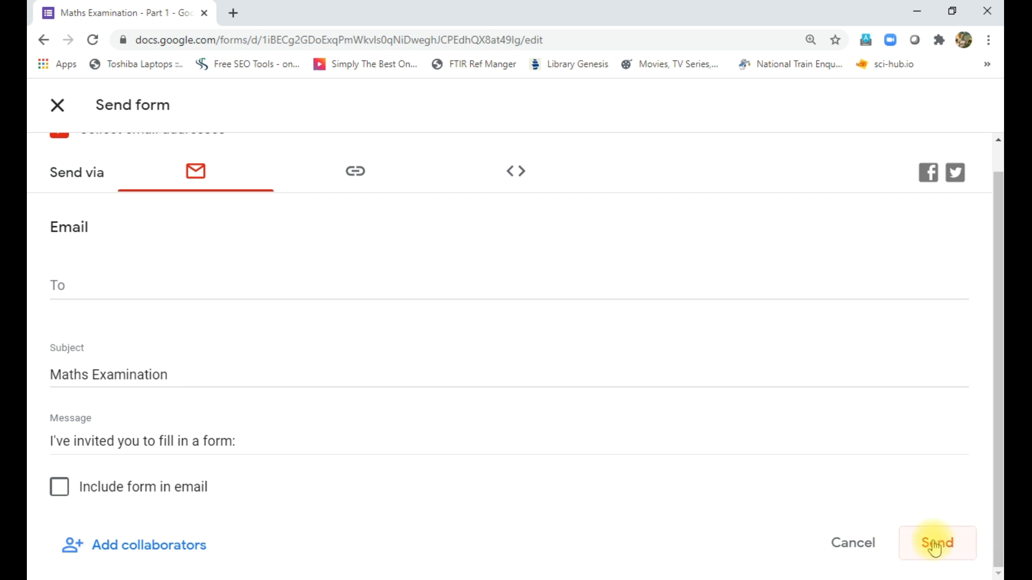
left_click(355, 173)
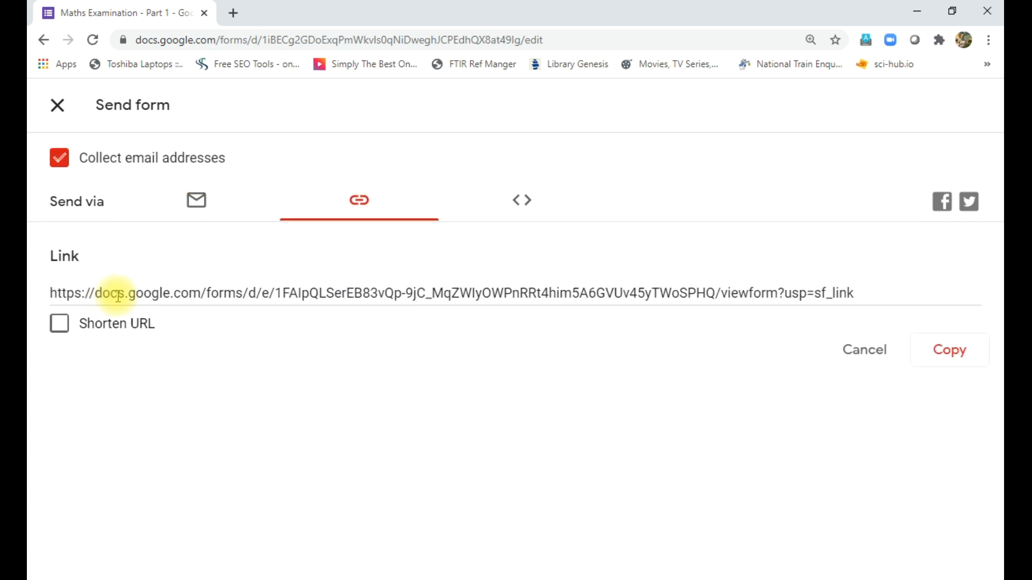
left_click(58, 323)
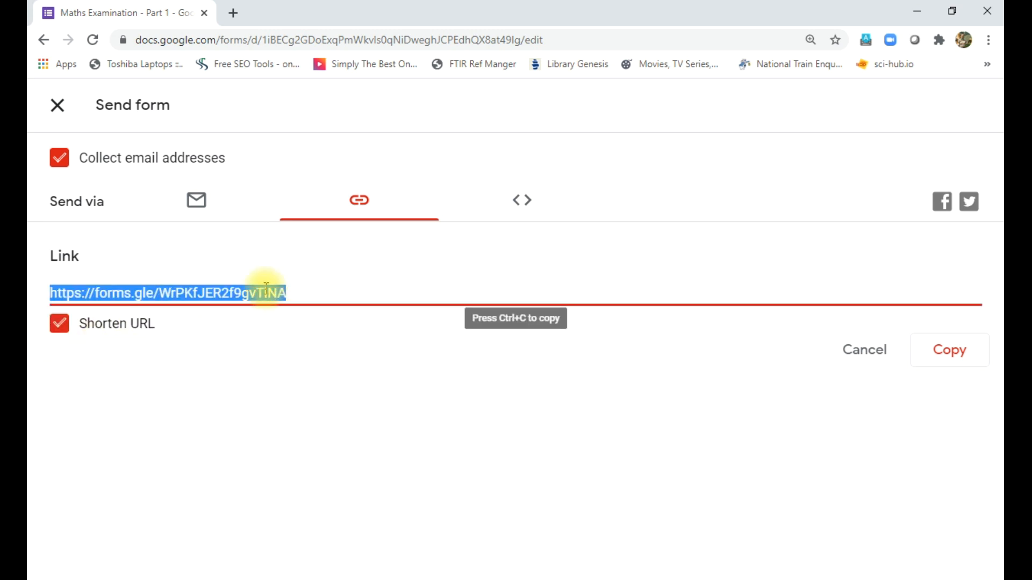
left_click(939, 357)
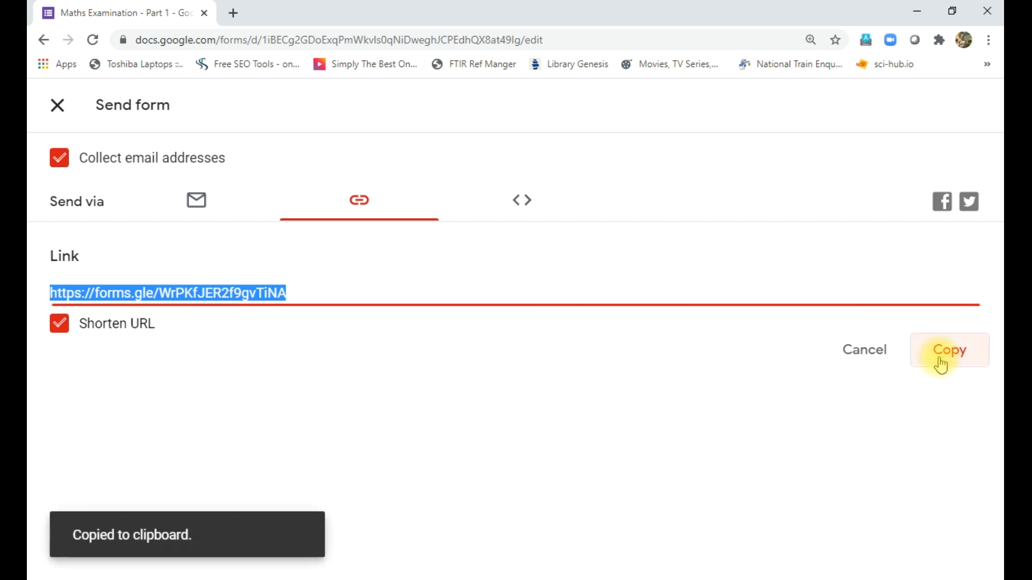
- Glance at the embed code, then reselect and copy the shortened link again
left_click(521, 203)
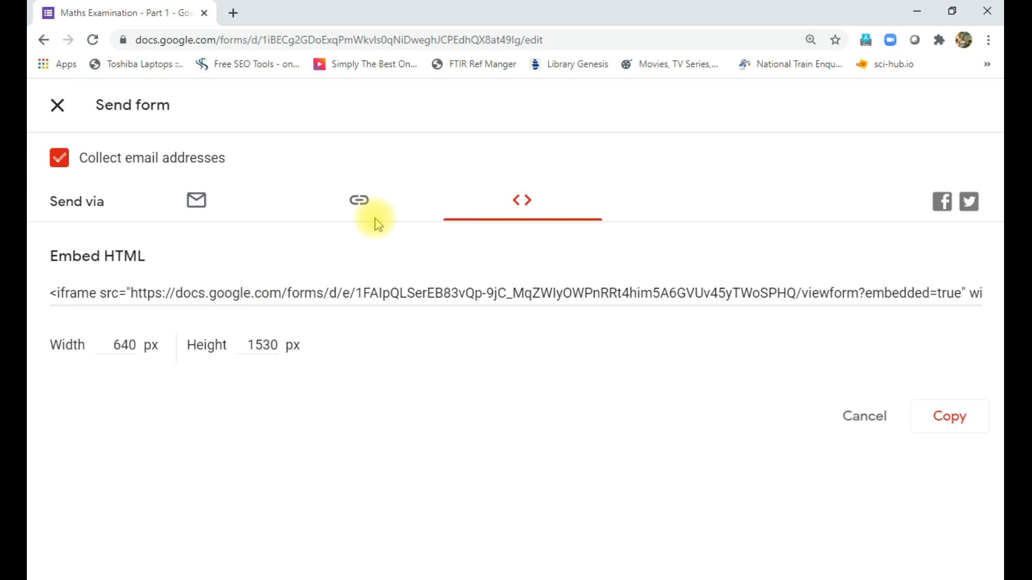
left_click(360, 201)
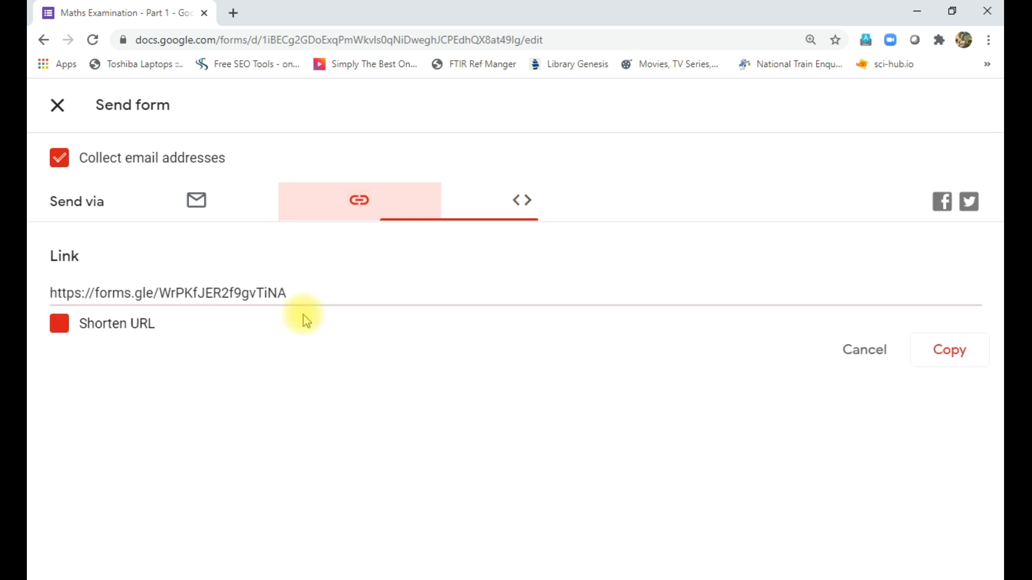
left_click(141, 293)
left_click(952, 353)
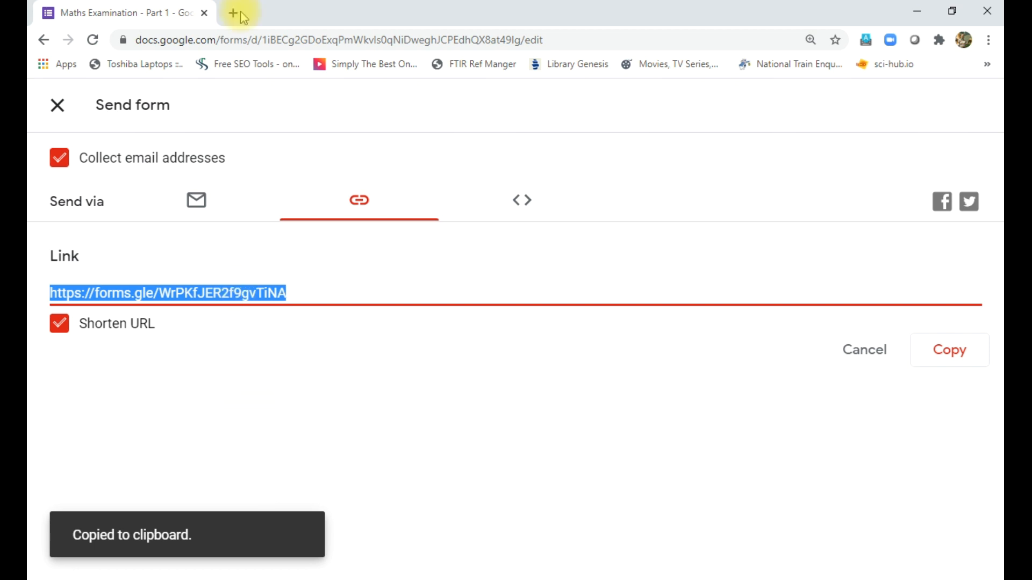
left_click(55, 104)
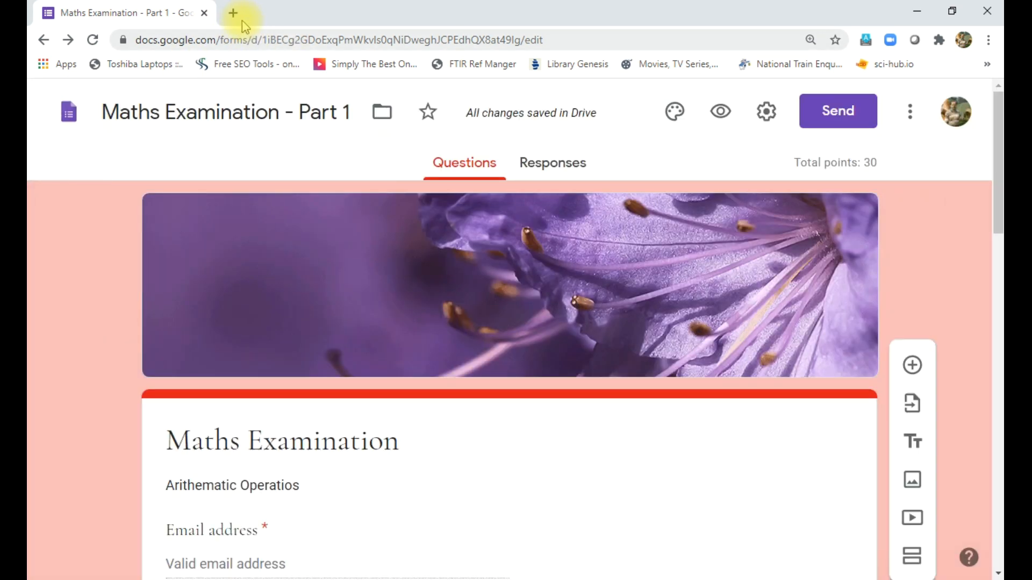
- Load the copied forms.gle link in a new browser tab, view the live form, then close it
left_click(233, 13)
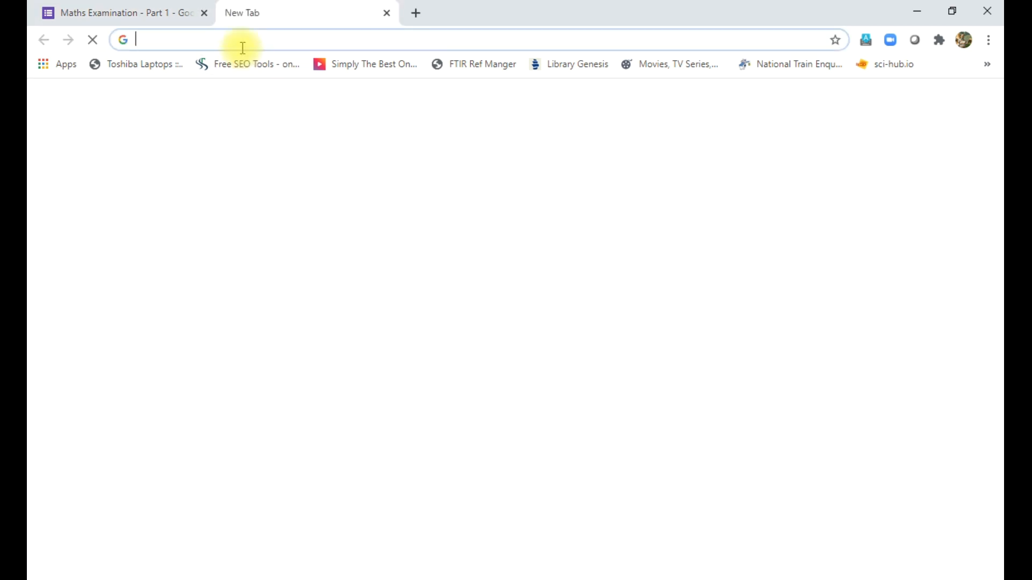
key("ctrl+v")
key("Return")
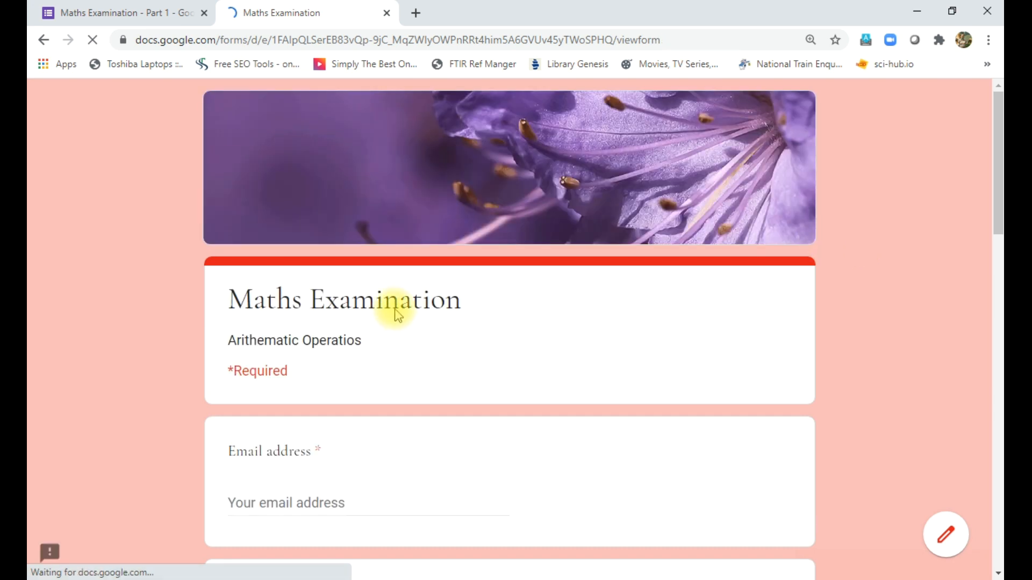
scroll(396, 312, "down", 3)
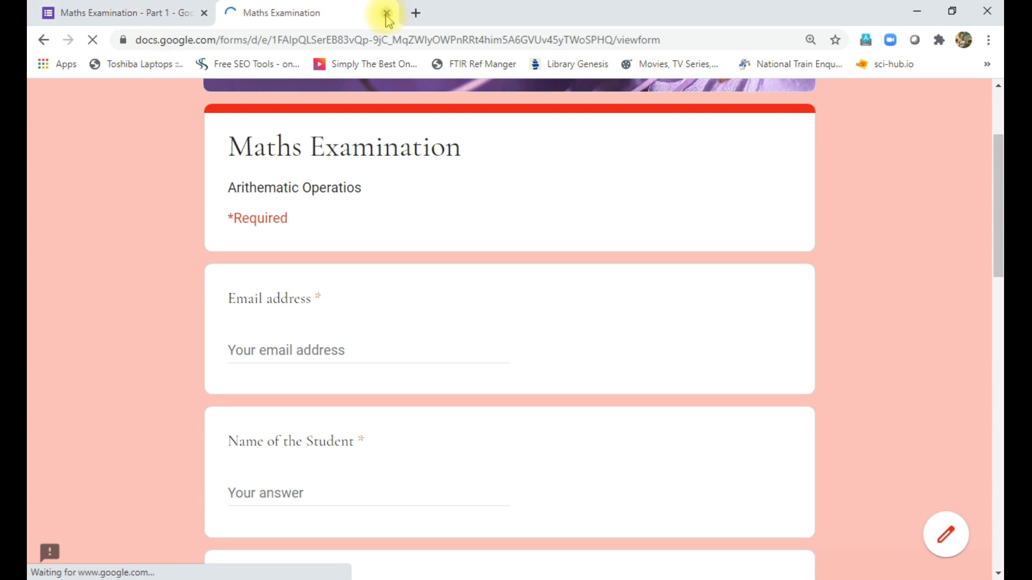
key("ctrl+w")
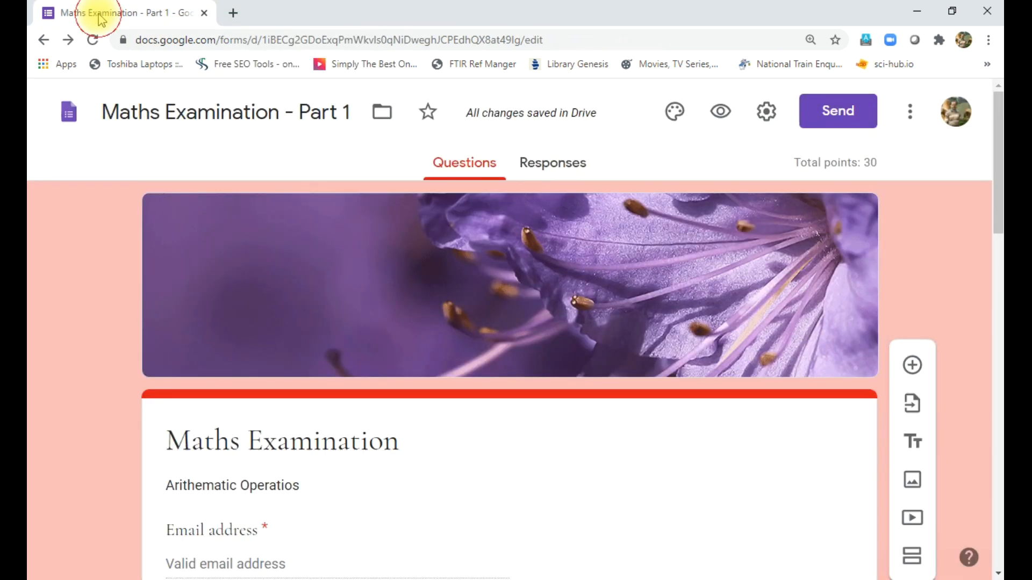
- Fix the description typo so it reads 'Arithematic Operations'
triple_click(292, 486)
left_click(330, 488)
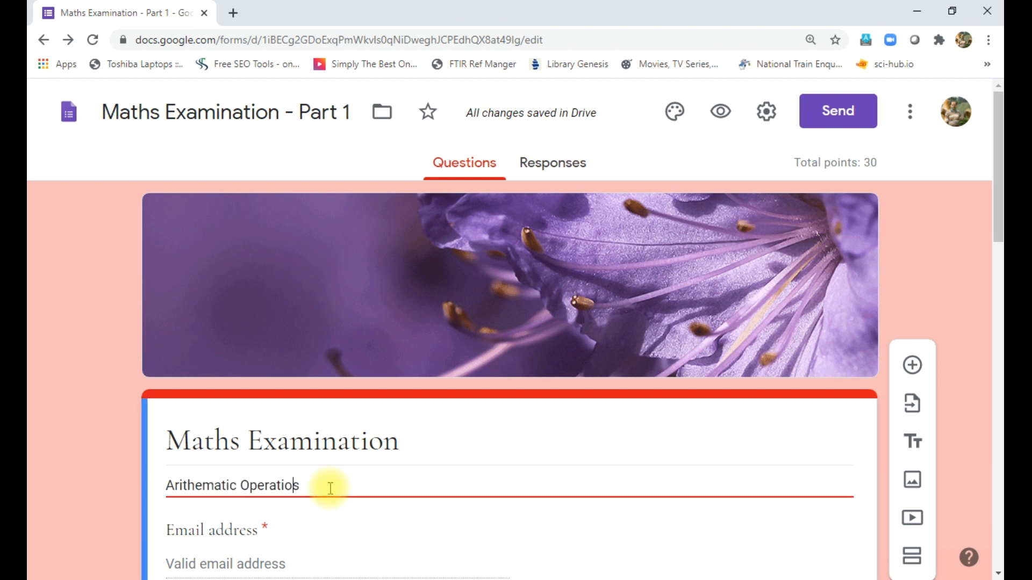
key("BackSpace")
type("ns")
left_click(113, 460)
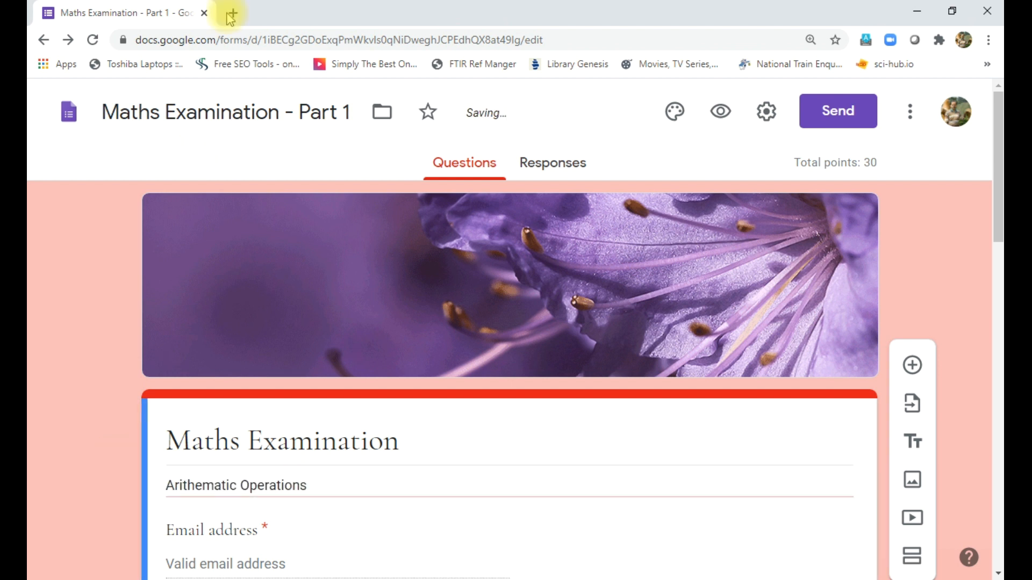
- Open the shared form link in a new browser tab
left_click(231, 12)
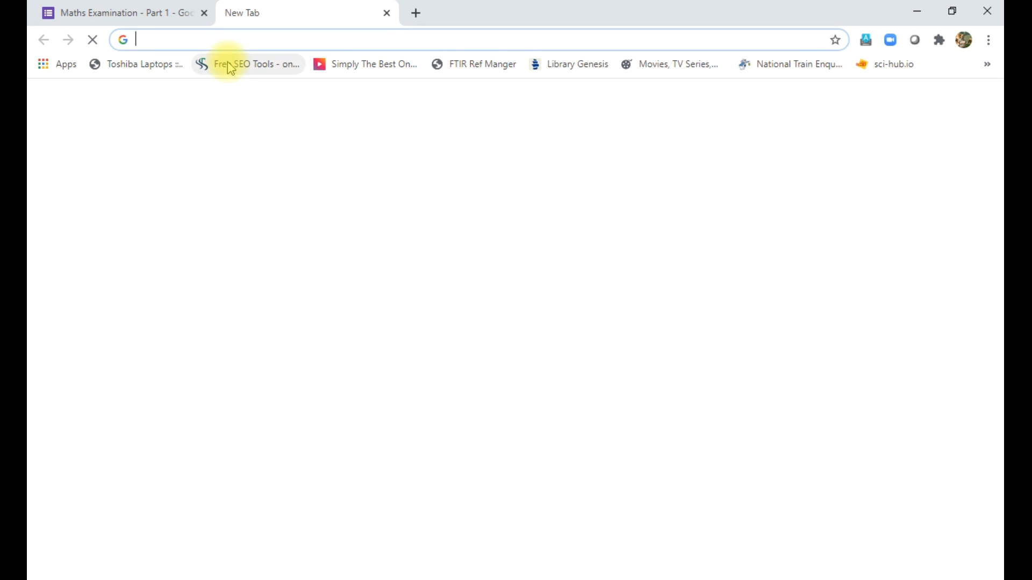
type("https://forms.gle/WrPKfJER2f9gvTiNA")
key("Return")
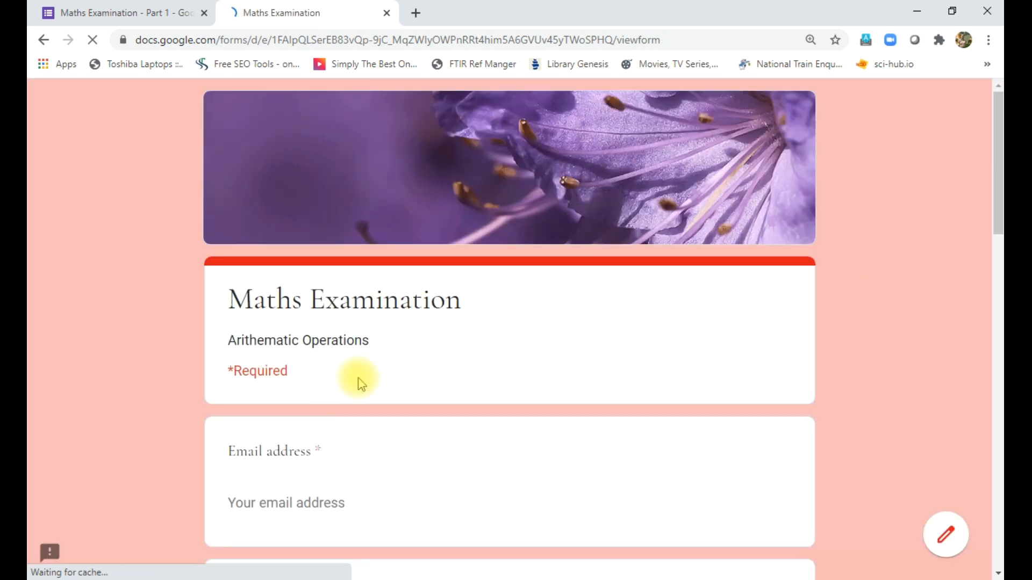
- Enter the student's email address and name in the live form
scroll(362, 376, "down", 5)
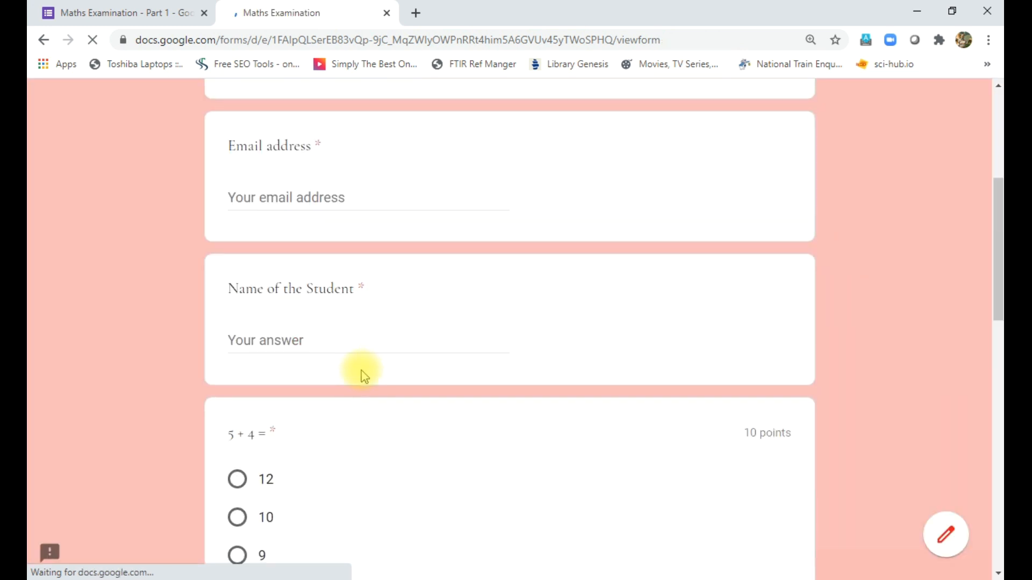
left_click(263, 194)
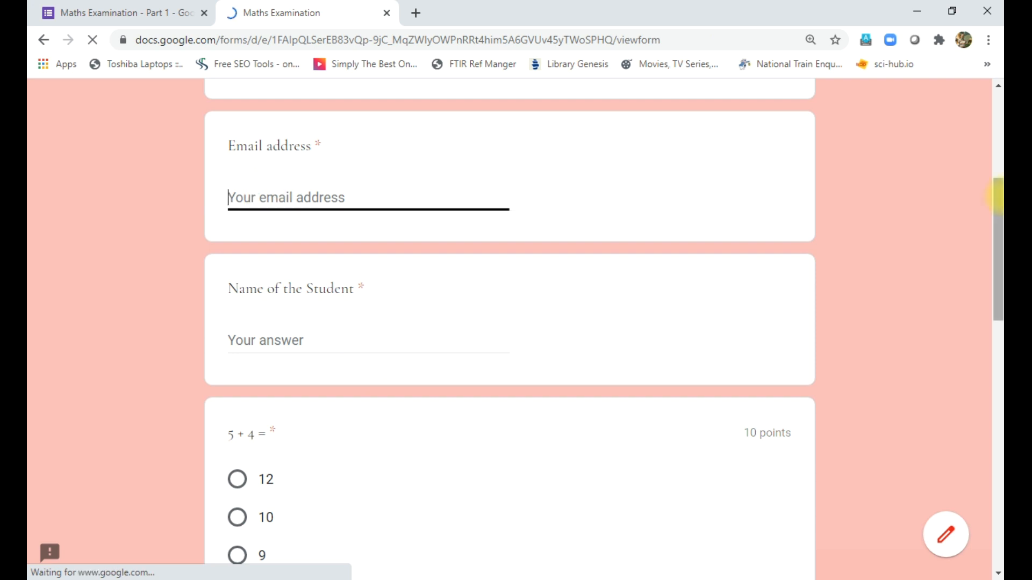
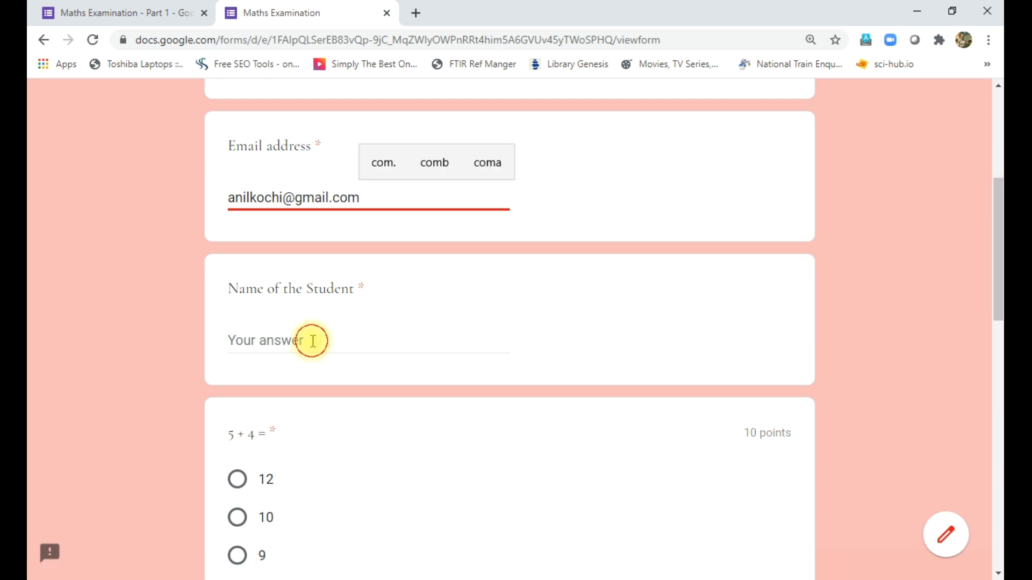
left_click(313, 341)
type("Anilkumar")
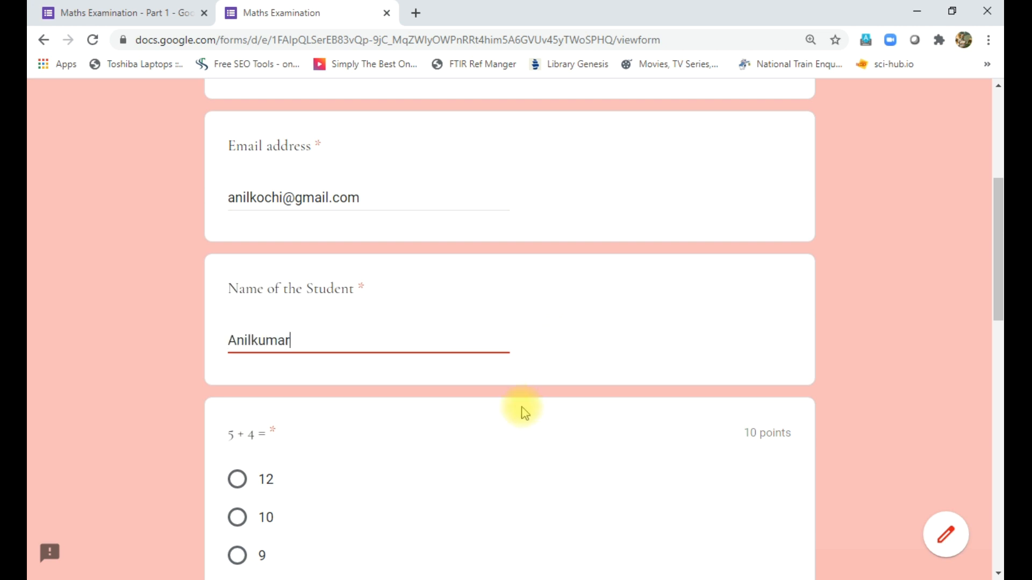
- Answer 9, 30 and 60 to the three maths questions and submit
scroll(538, 387, "down", 4)
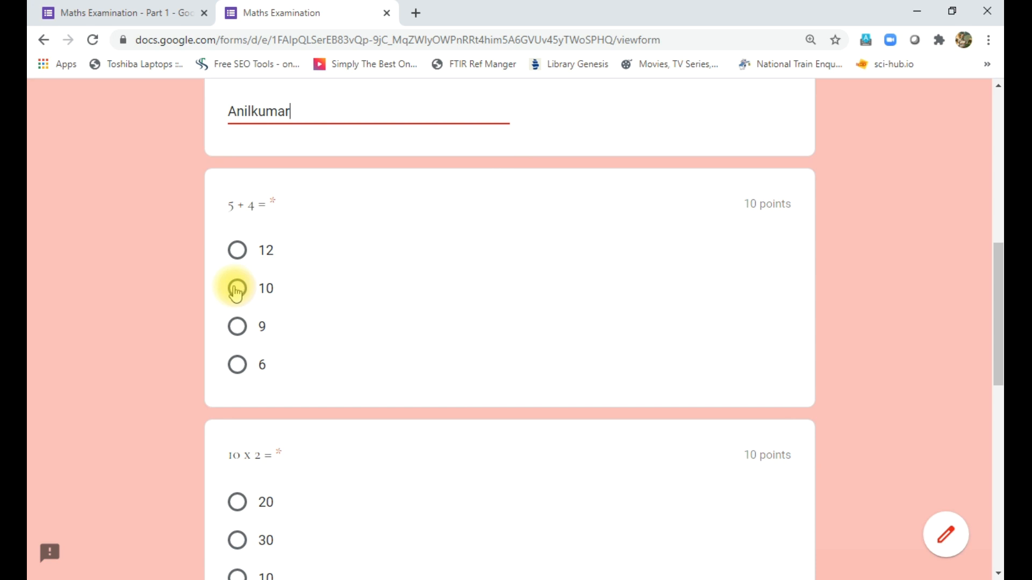
left_click(238, 326)
scroll(389, 399, "down", 3)
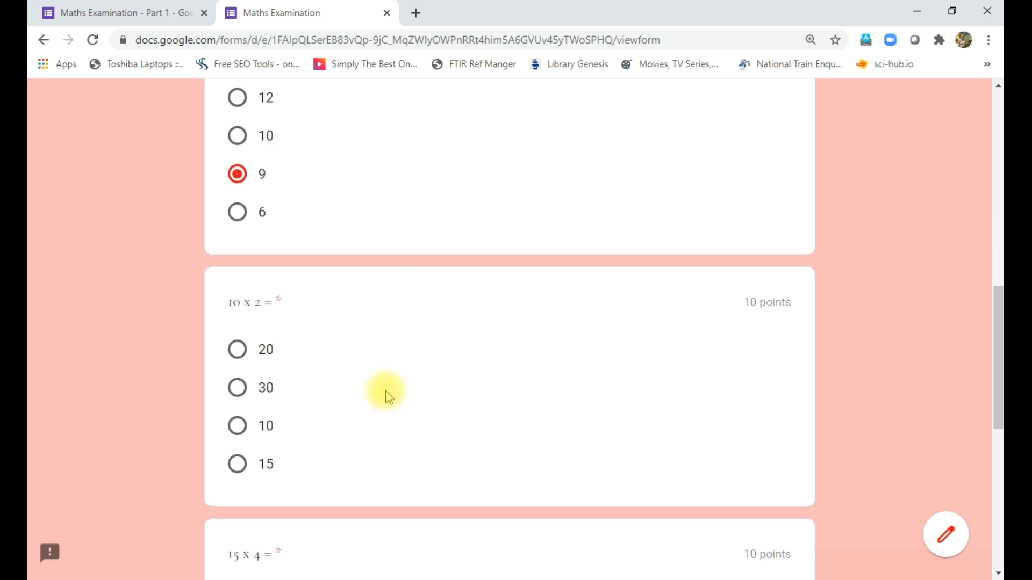
left_click(238, 388)
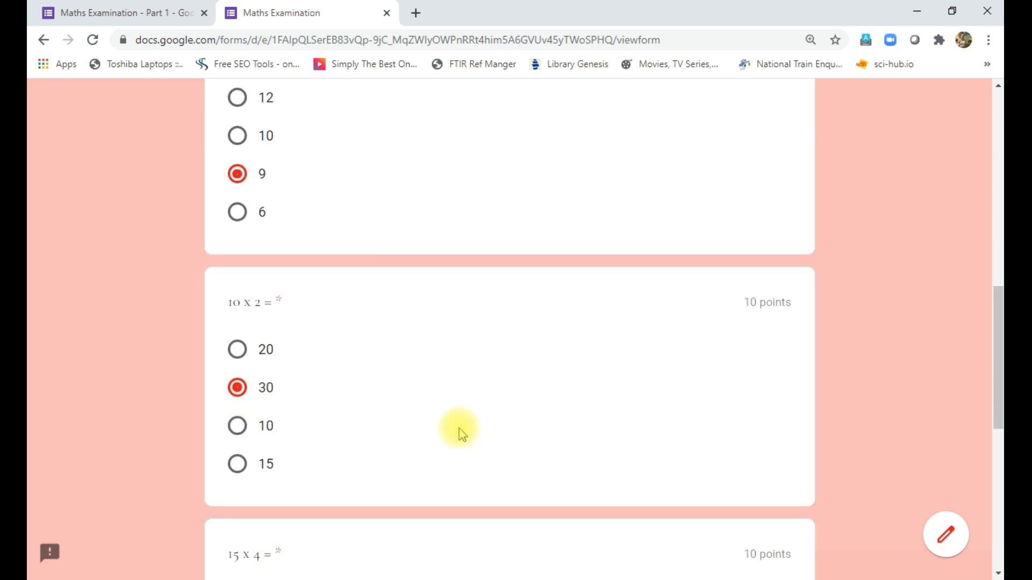
scroll(459, 431, "down", 6)
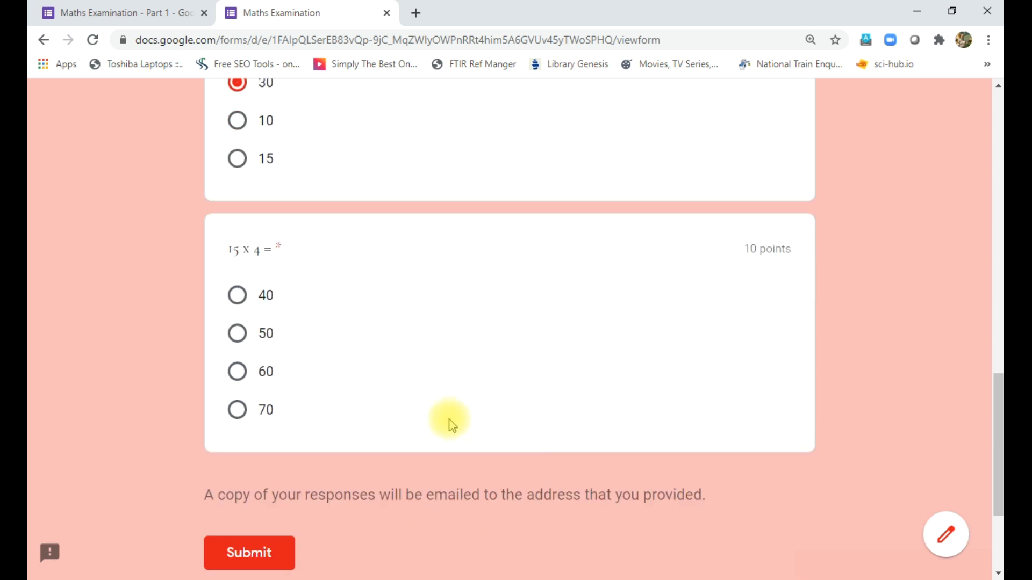
left_click(237, 371)
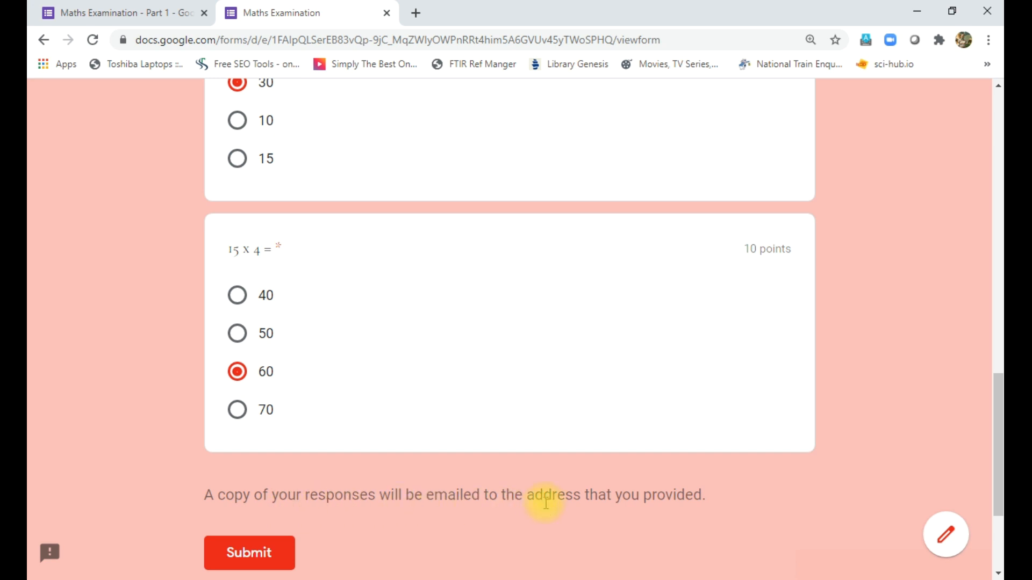
scroll(594, 520, "down", 3)
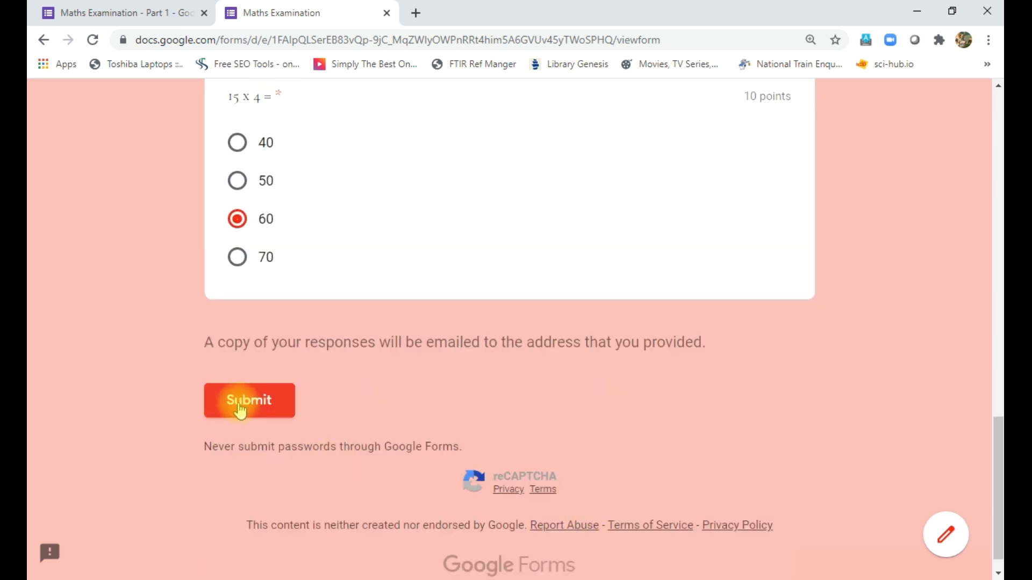
left_click(241, 408)
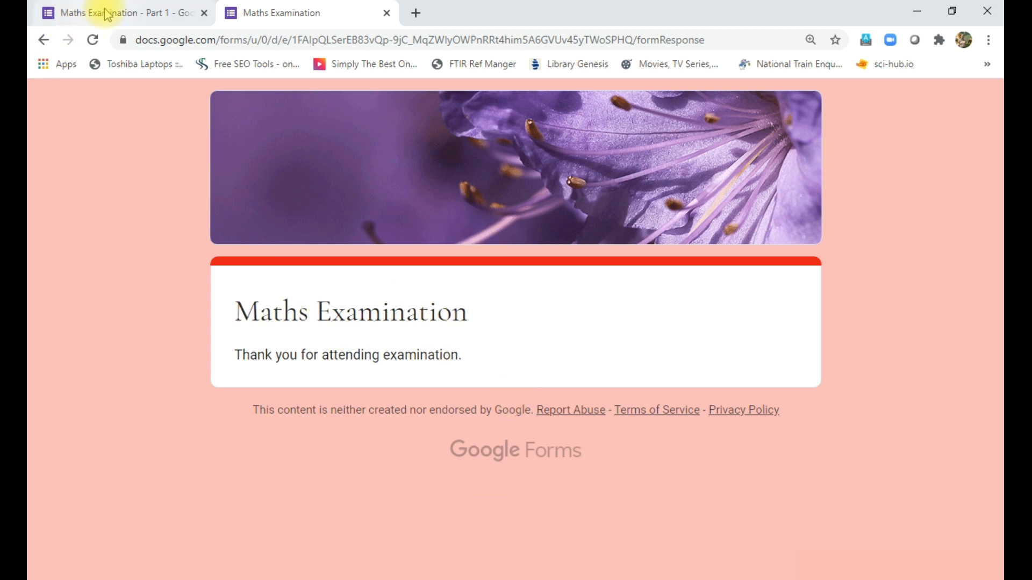
- Close the submitted form tab and review the Responses summary showing one 20/30 score
left_click(387, 13)
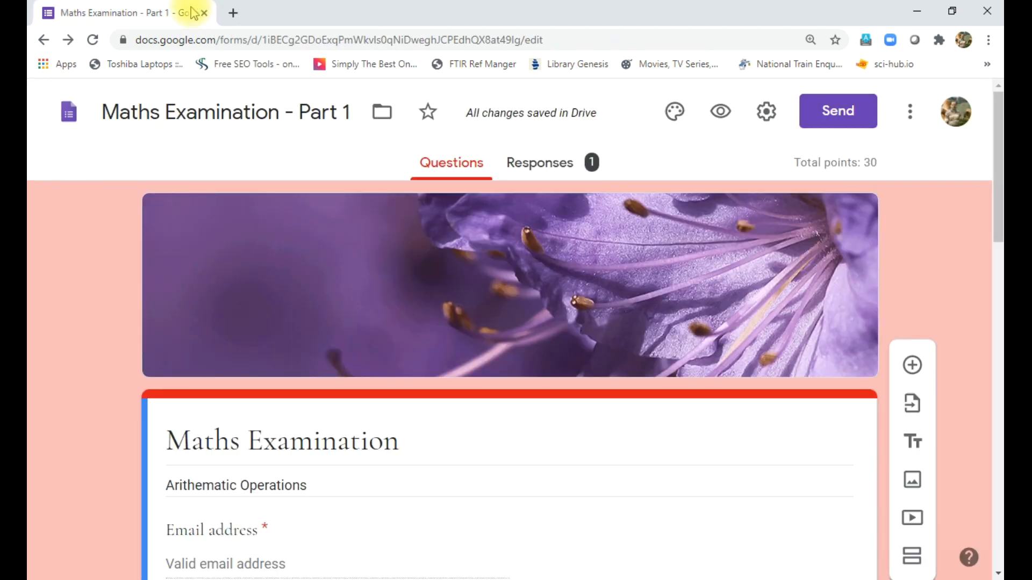
left_click(545, 166)
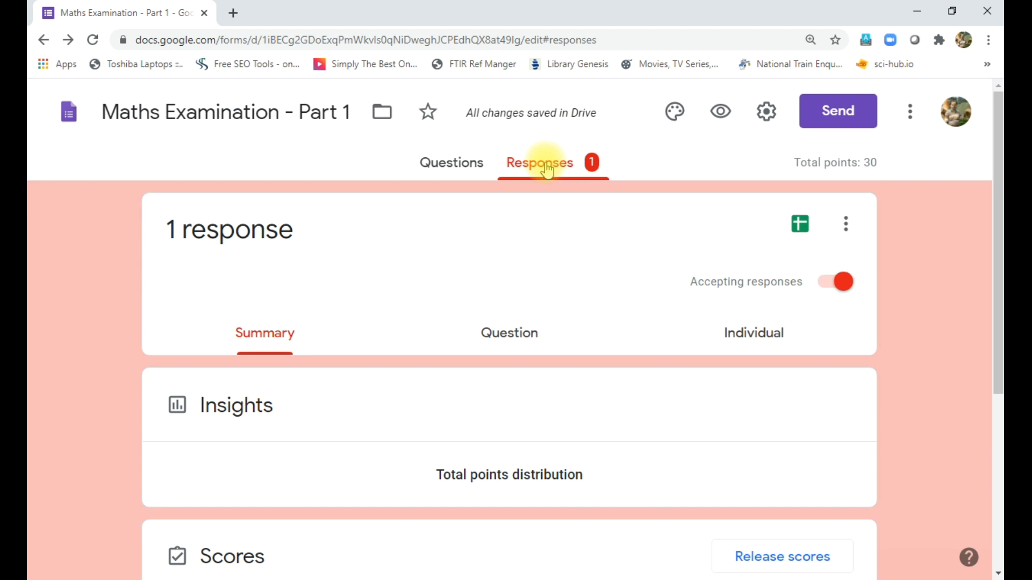
scroll(571, 307, "down", 3)
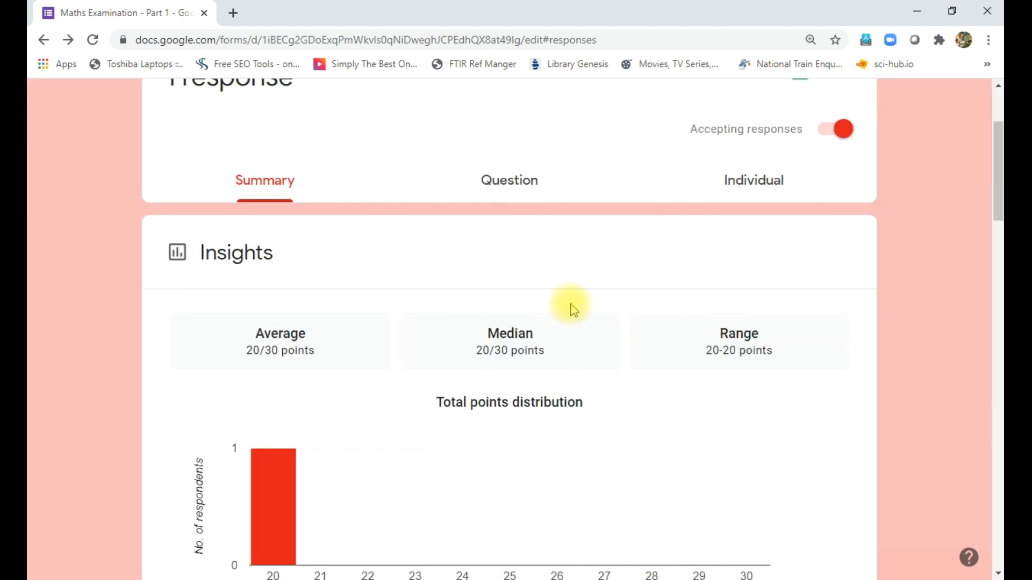
scroll(572, 307, "down", 7)
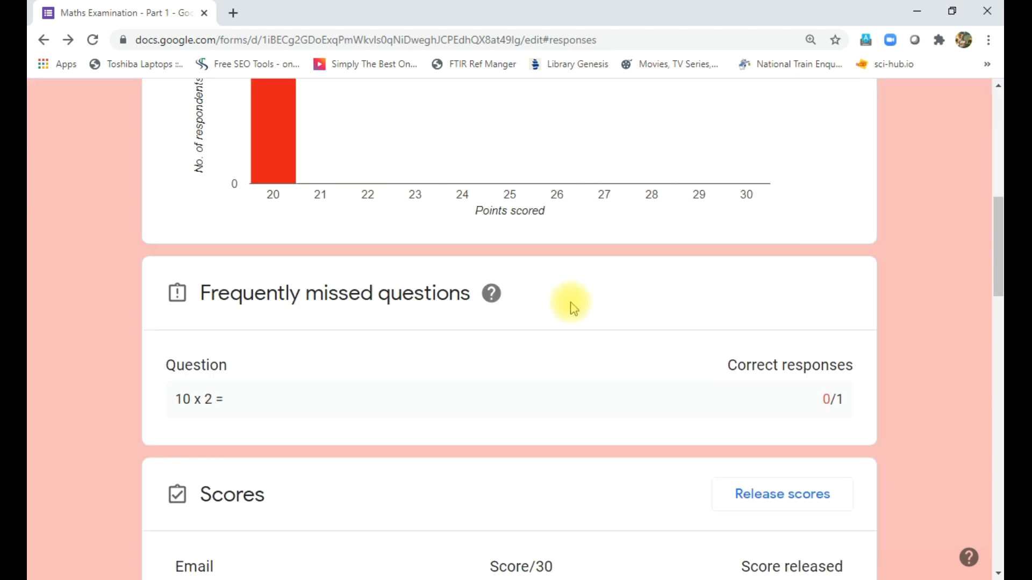
scroll(574, 308, "down", 8)
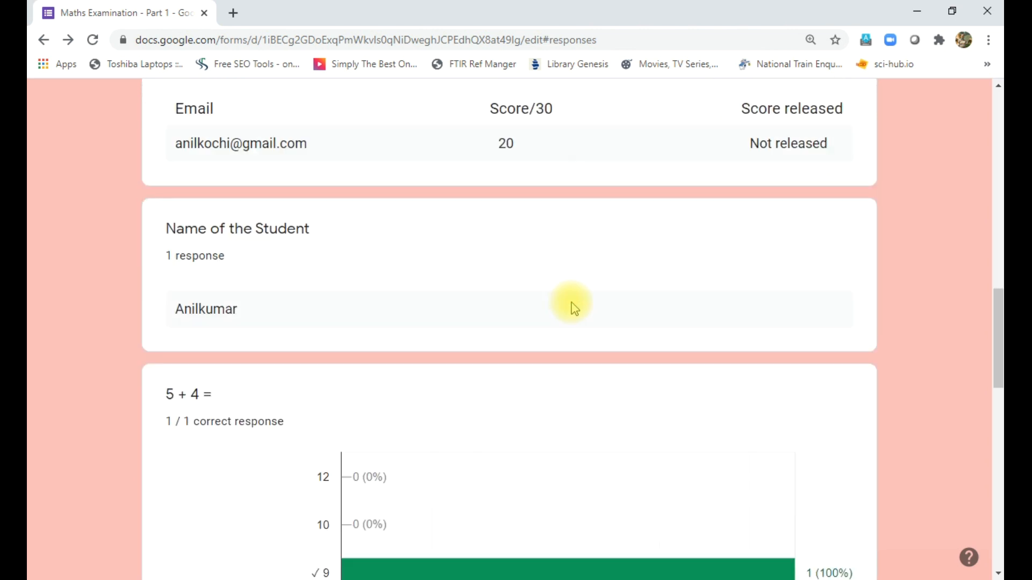
scroll(574, 308, "down", 9)
scroll(574, 307, "down", 7)
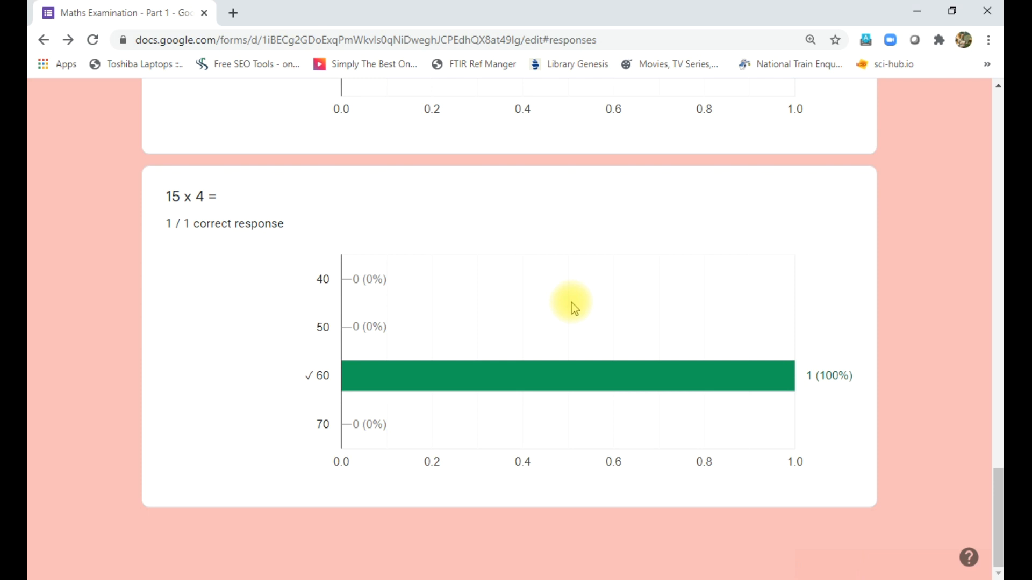
scroll(573, 308, "up", 20)
scroll(574, 295, "up", 12)
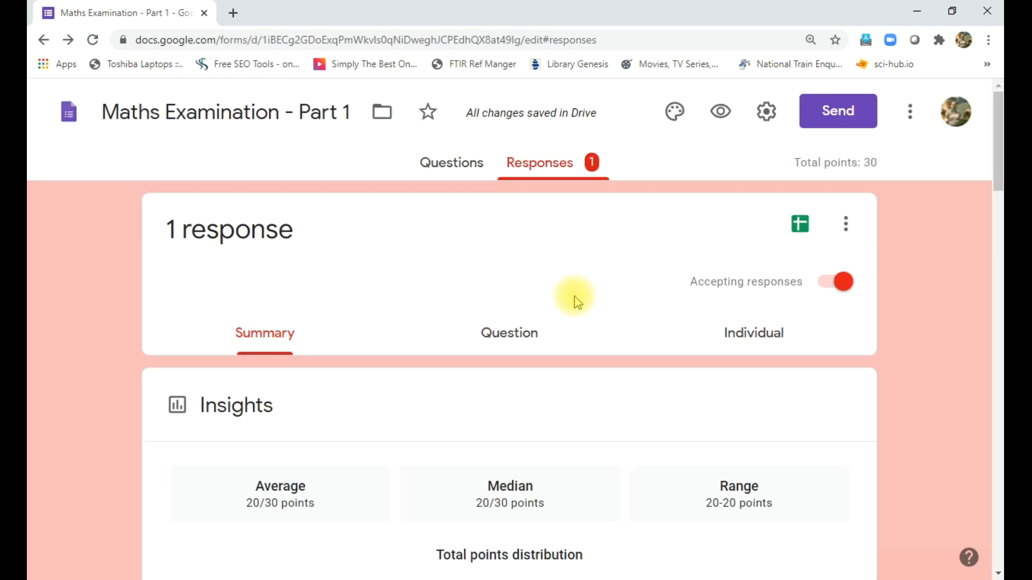
- Check the graded answers in the Question view, then open the Individual response scored 20/30
left_click(505, 340)
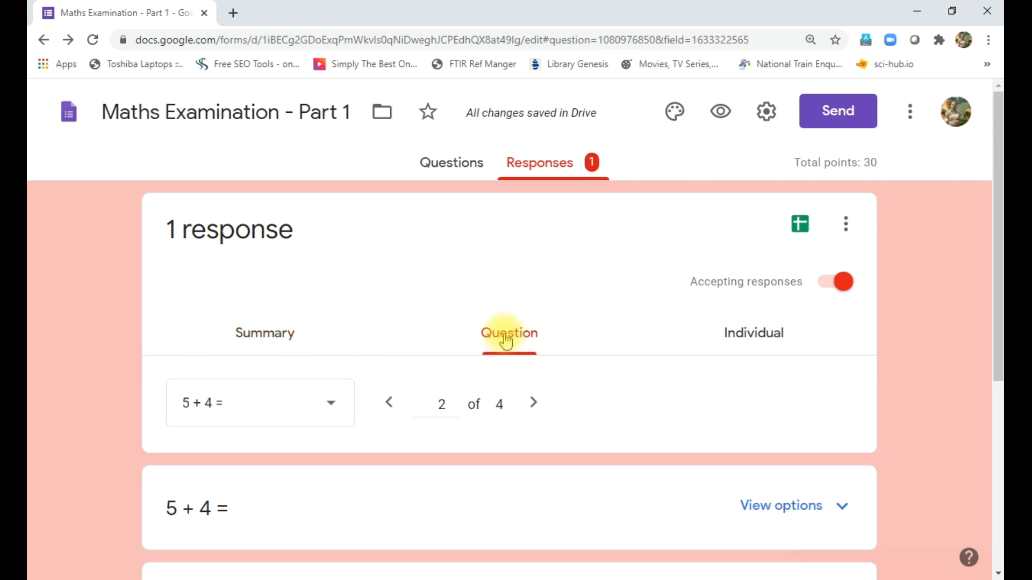
scroll(710, 360, "down", 4)
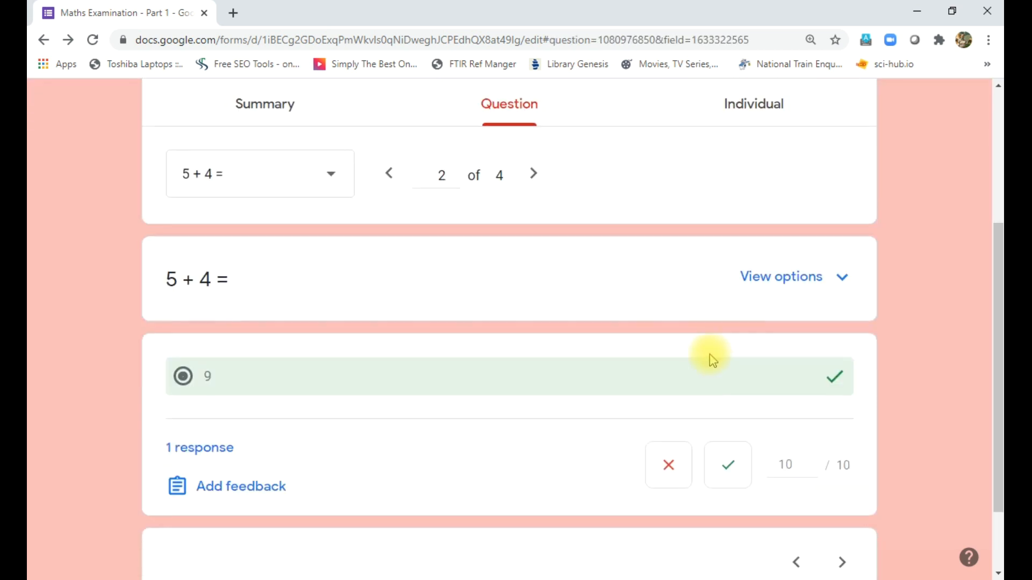
scroll(712, 360, "up", 5)
left_click(752, 338)
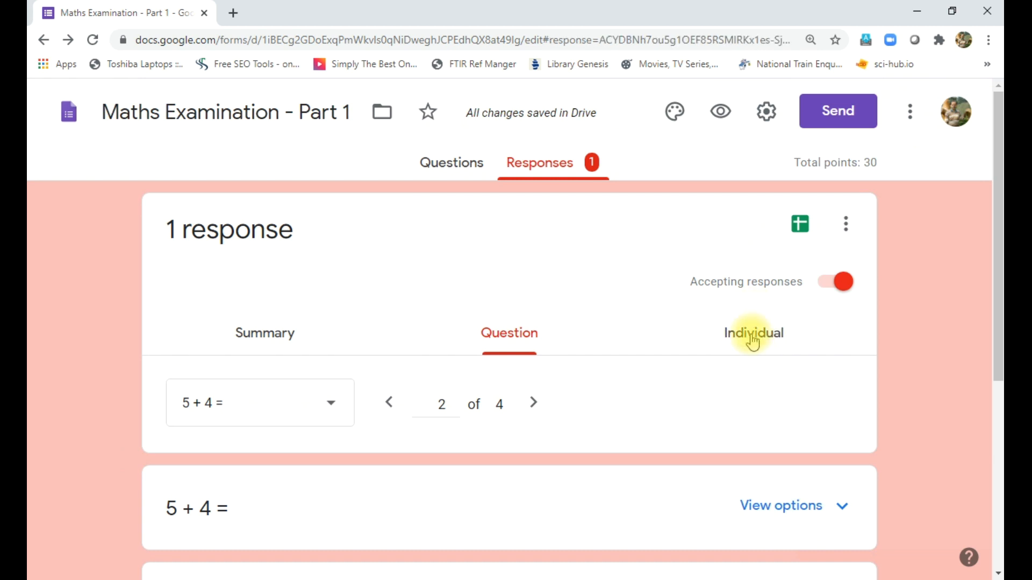
scroll(535, 377, "down", 9)
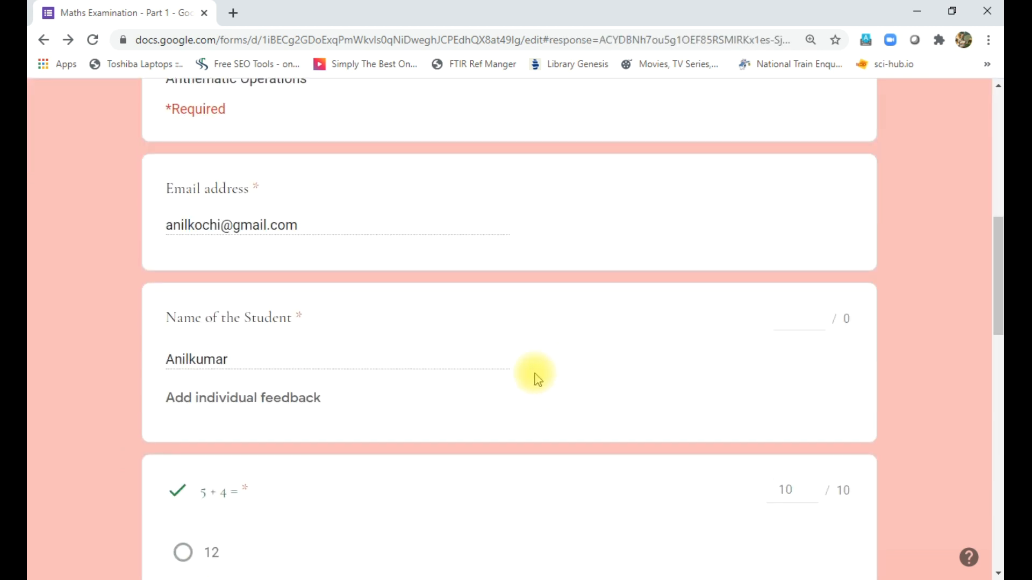
scroll(535, 376, "up", 9)
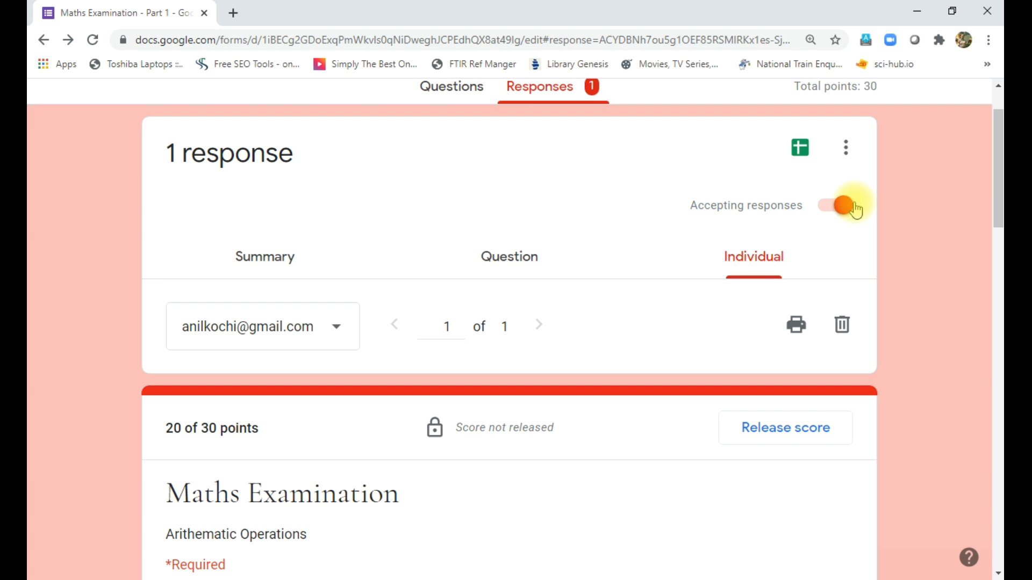
- Create a new linked spreadsheet 'Maths Examination - Part 1 (Responses)' for the quiz responses
left_click(847, 156)
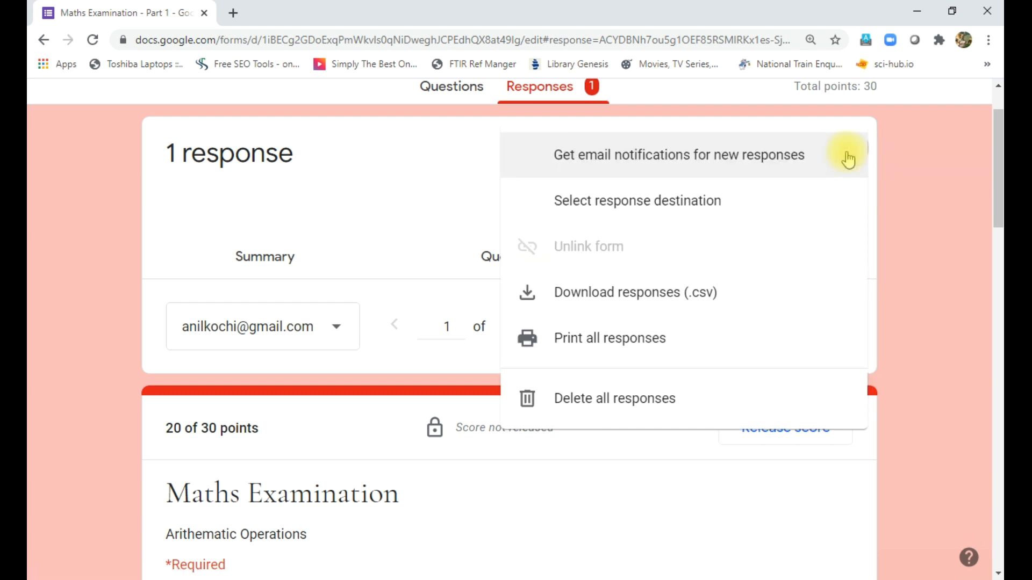
left_click(921, 162)
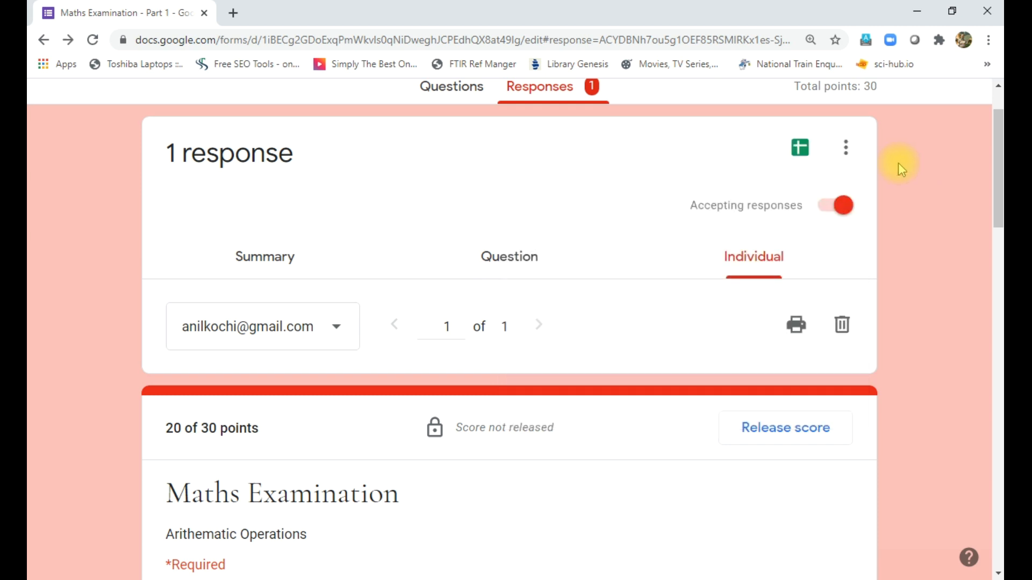
left_click(800, 153)
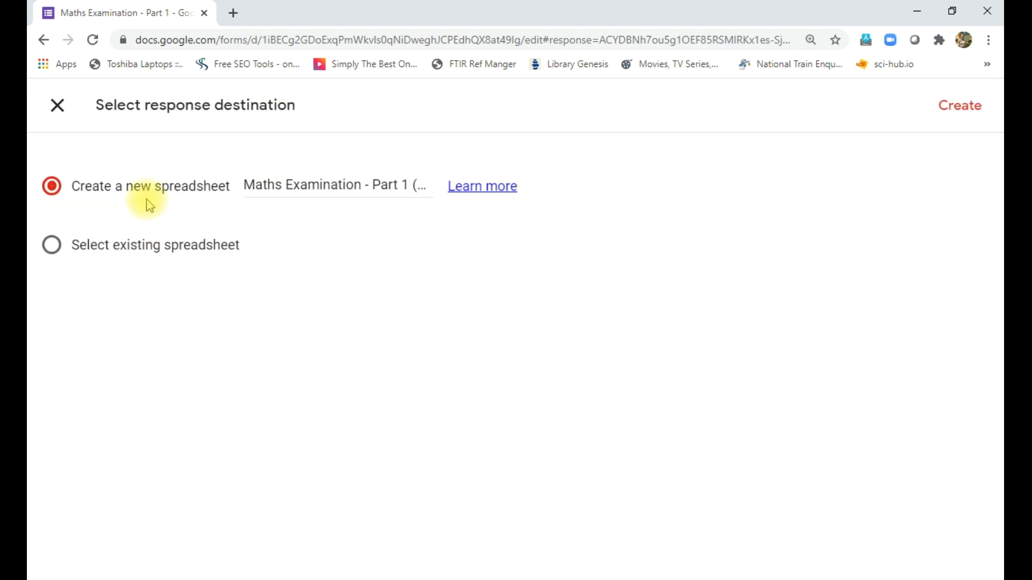
left_click(956, 111)
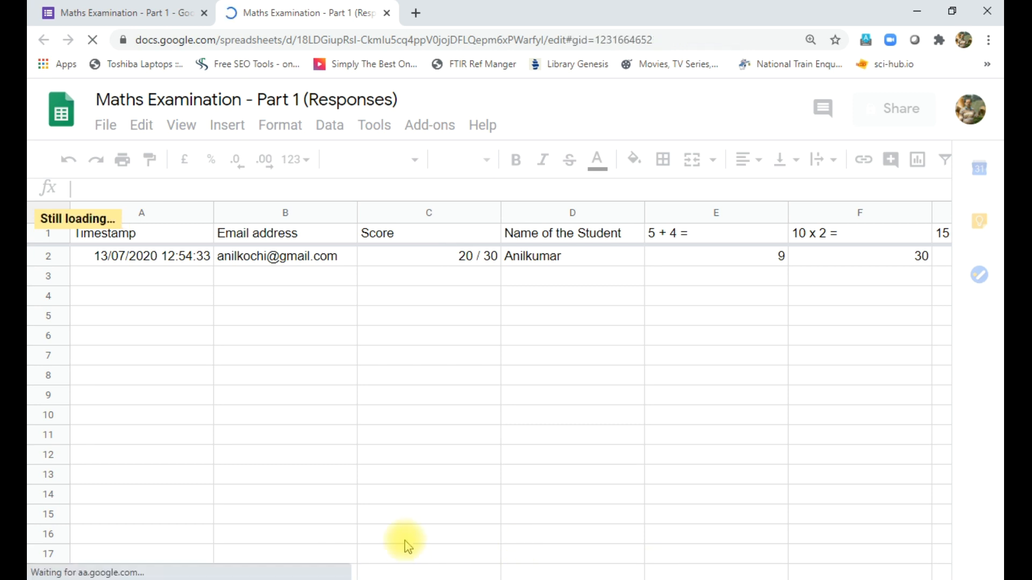
- Scroll across the response sheet's columns C–H, then close the Sheets tab
scroll(406, 546, "down", 7)
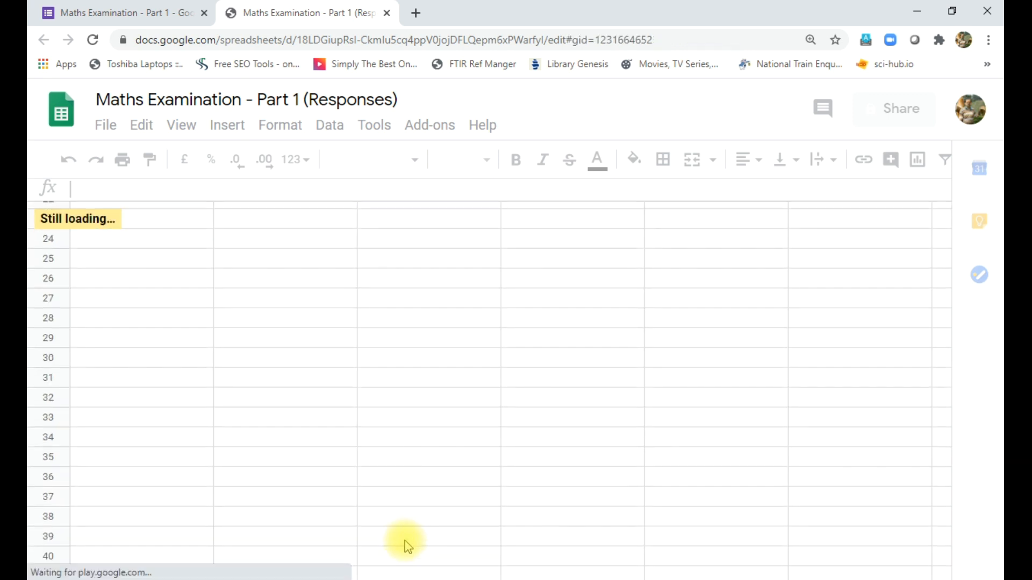
scroll(406, 546, "up", 7)
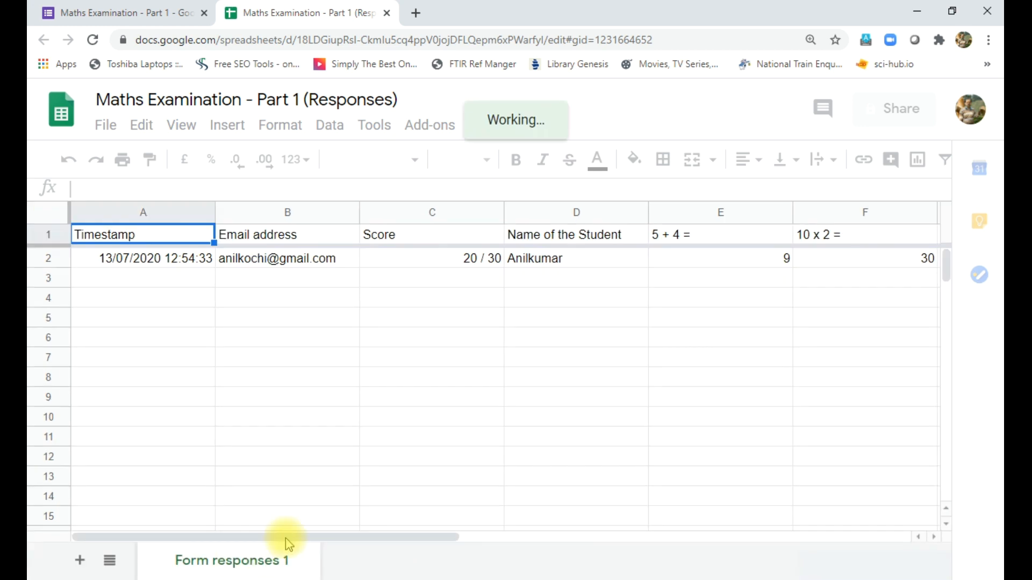
left_click_drag(285, 539, 420, 537)
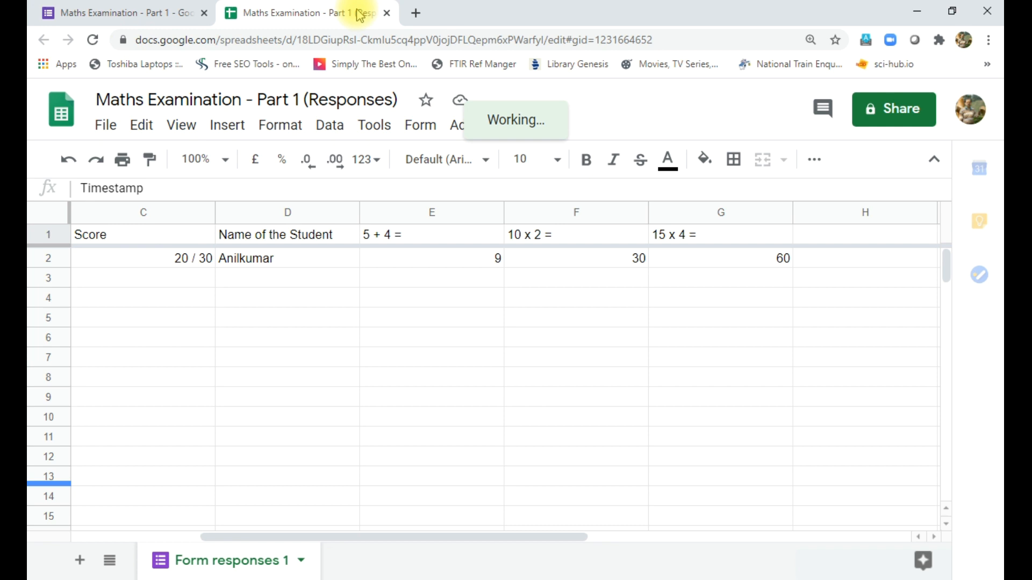
left_click(387, 13)
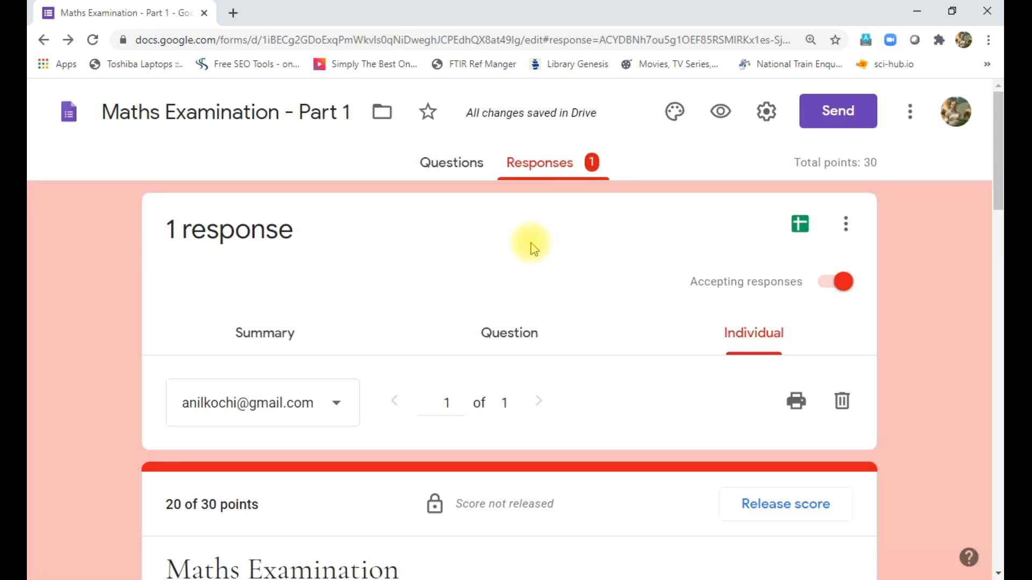
- Release the response's 20 of 30 score and email the result to the respondent
scroll(522, 387, "down", 1)
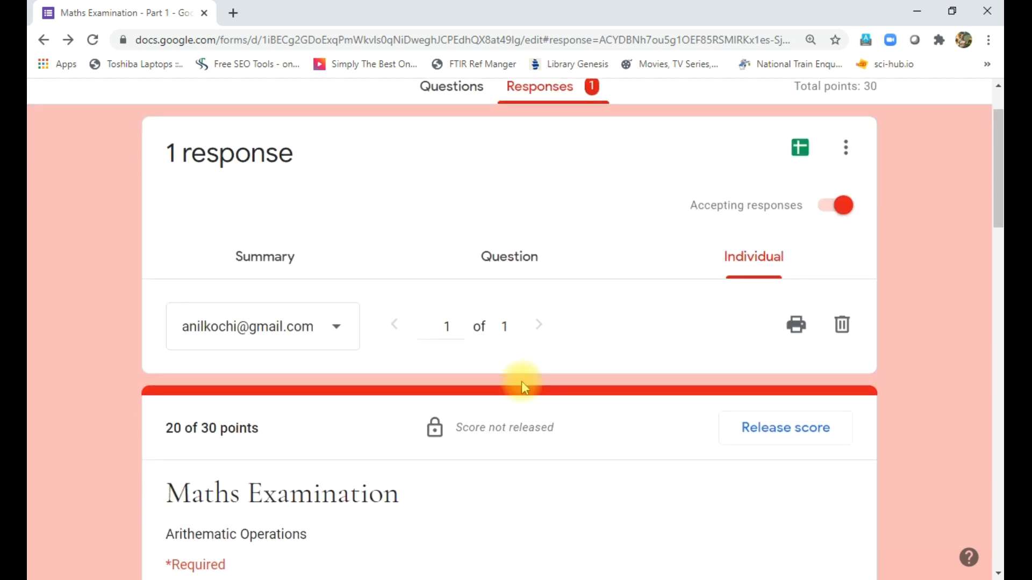
scroll(521, 381, "down", 5)
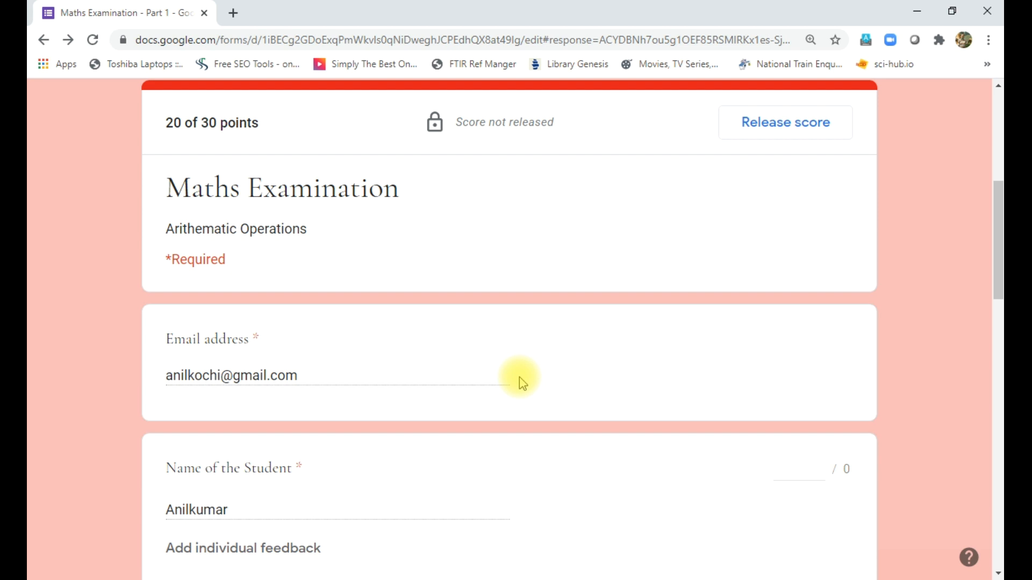
left_click(763, 131)
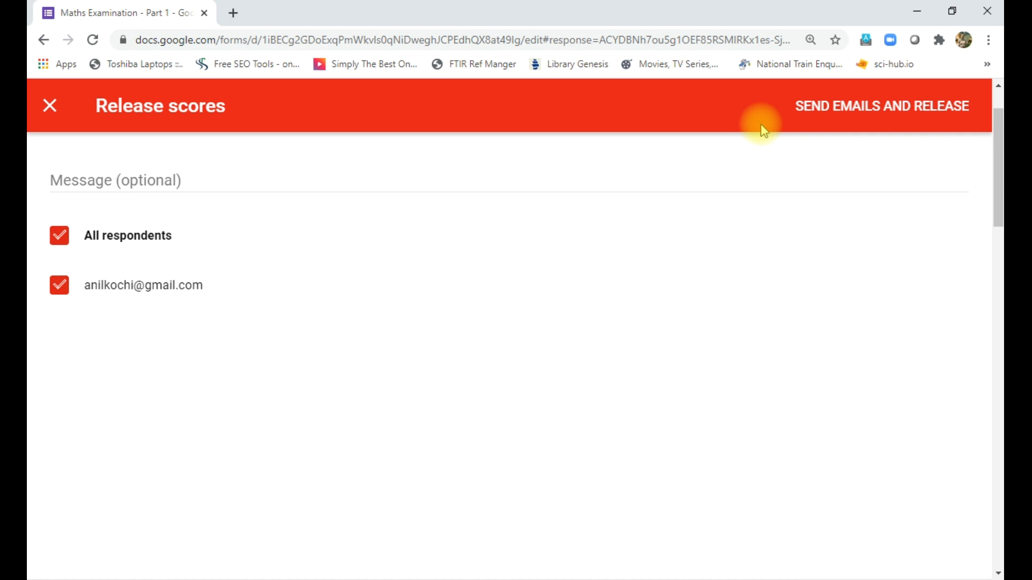
left_click(881, 109)
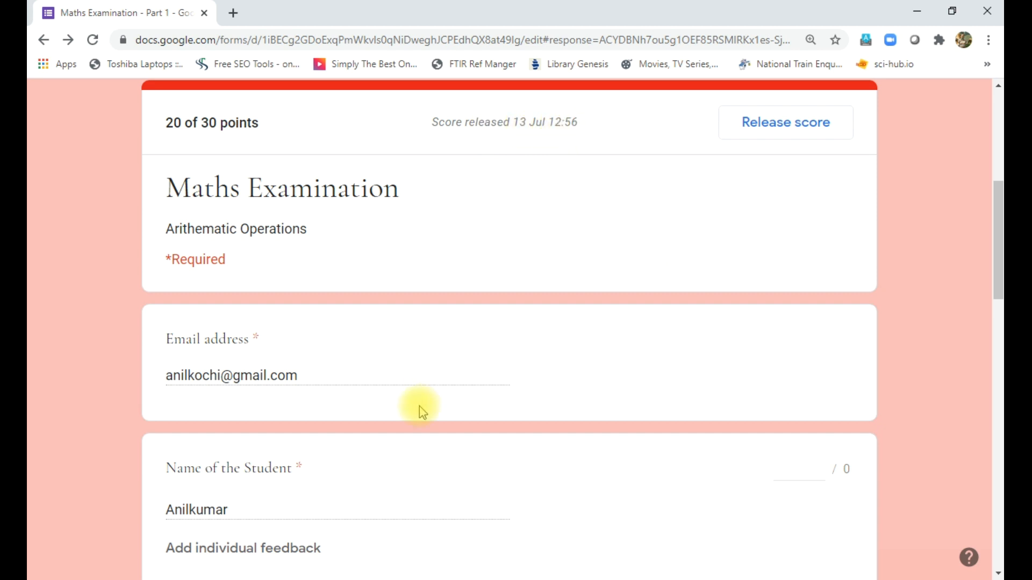
- Review the graded answers in the individual response, then return to the Questions editor
scroll(428, 407, "down", 8)
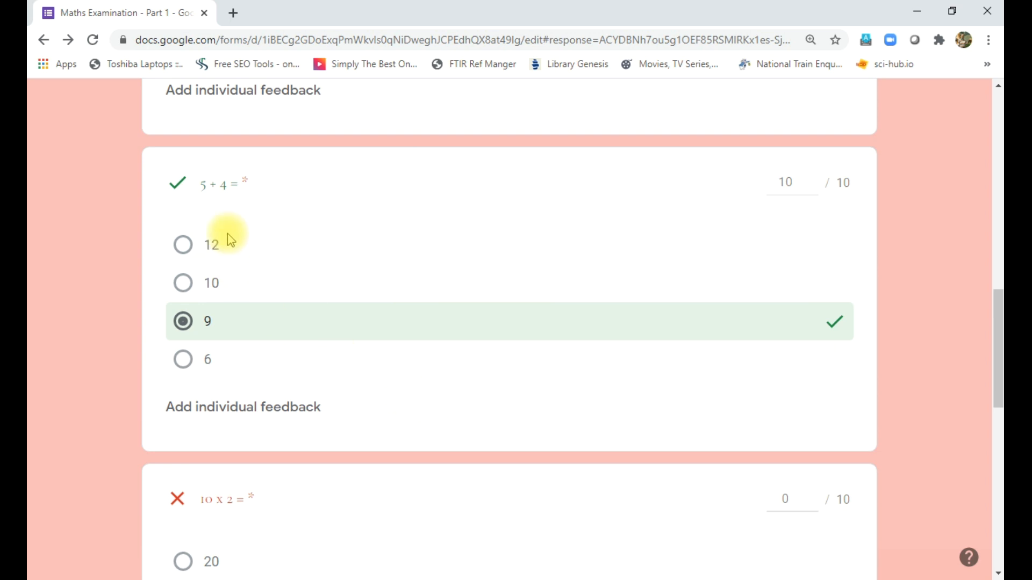
scroll(299, 398, "down", 1)
scroll(296, 407, "down", 3)
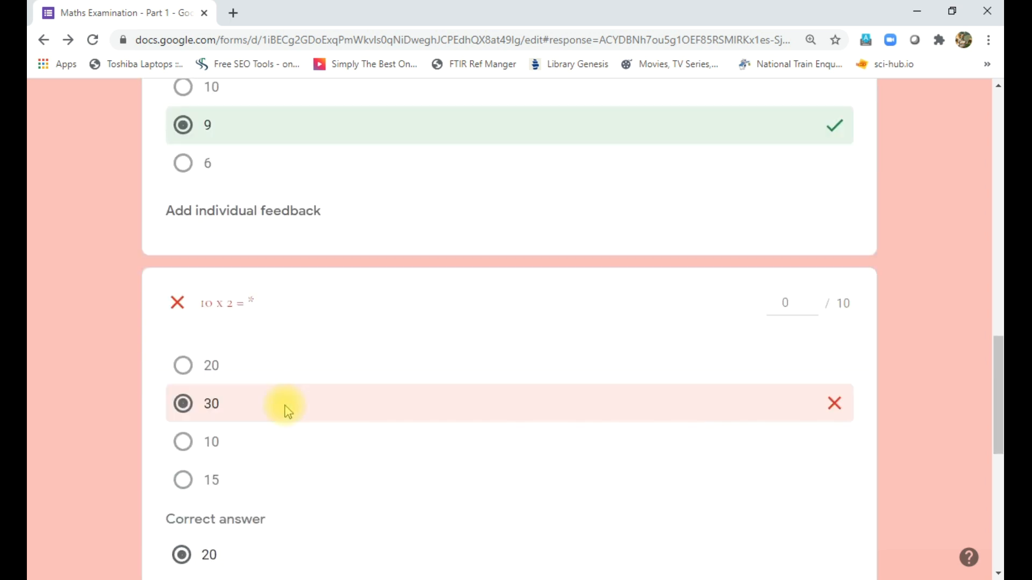
scroll(267, 406, "down", 2)
scroll(269, 407, "down", 5)
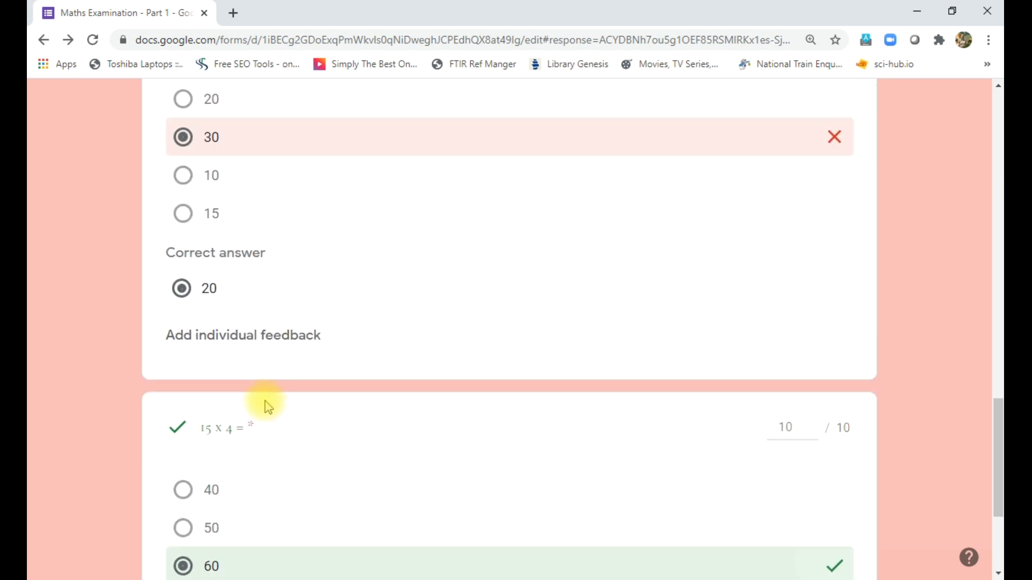
scroll(277, 425, "up", 18)
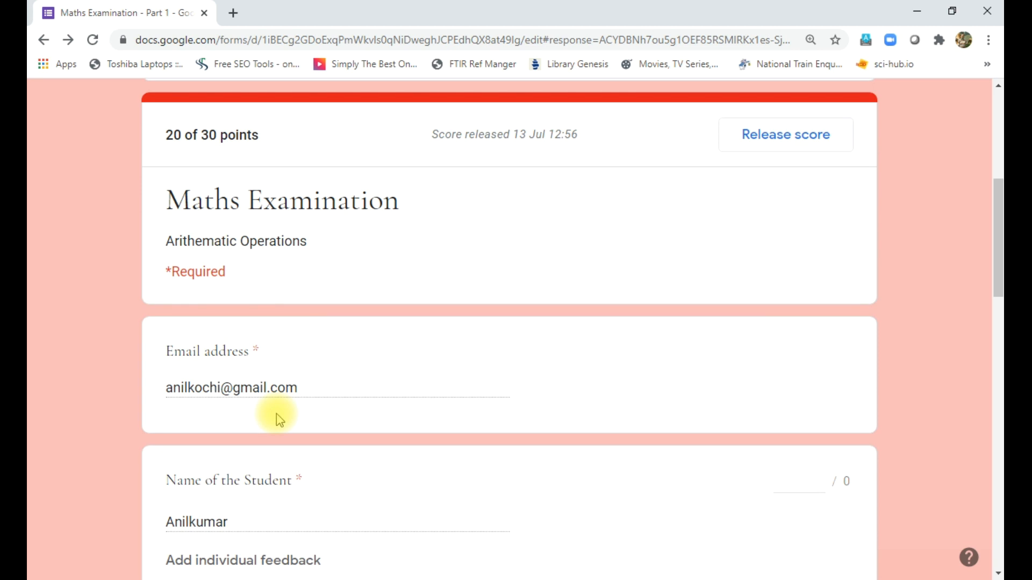
scroll(279, 419, "up", 6)
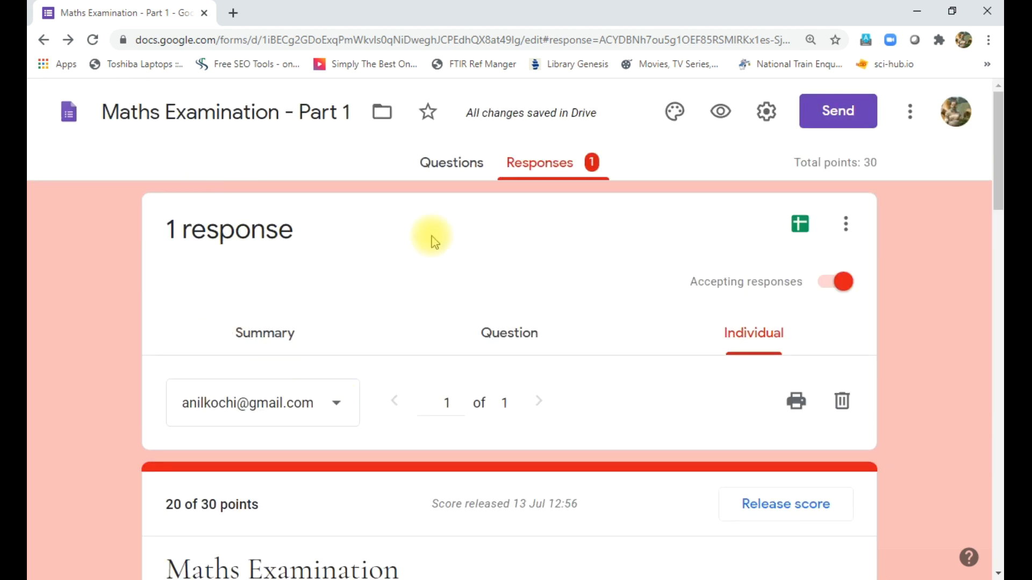
left_click(437, 165)
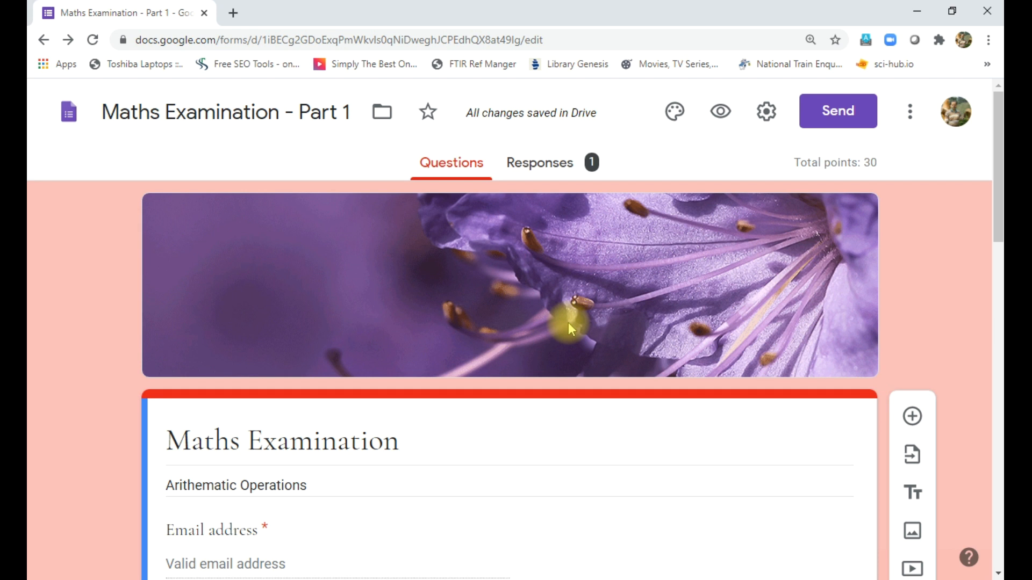
- Open the Add-ons marketplace from the form's More menu
left_click(909, 115)
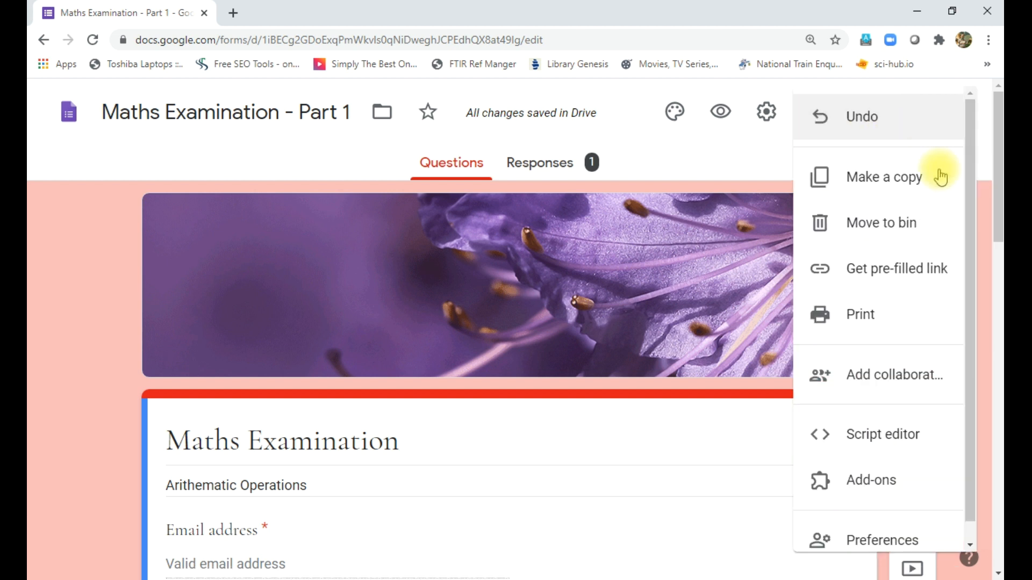
left_click(866, 487)
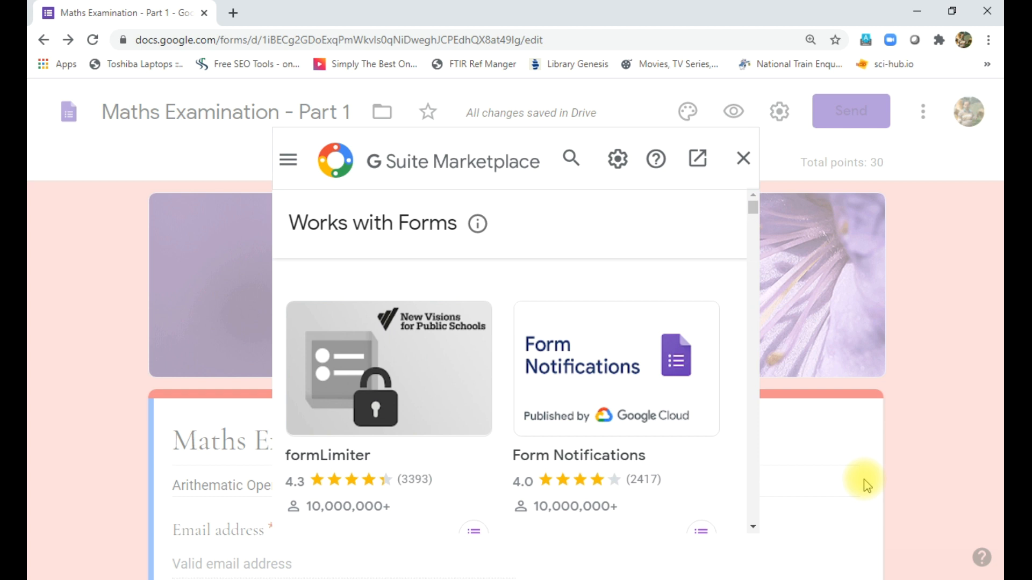
- Browse Forms add-ons like Certify'em and Form Director, then close the marketplace
left_click_drag(754, 217, 760, 245)
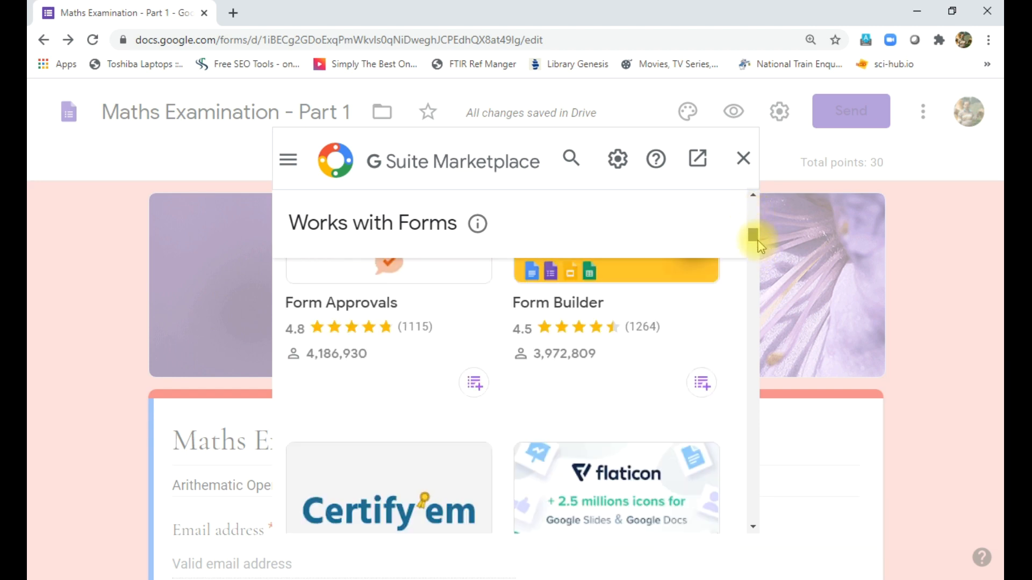
scroll(415, 415, "down", 3)
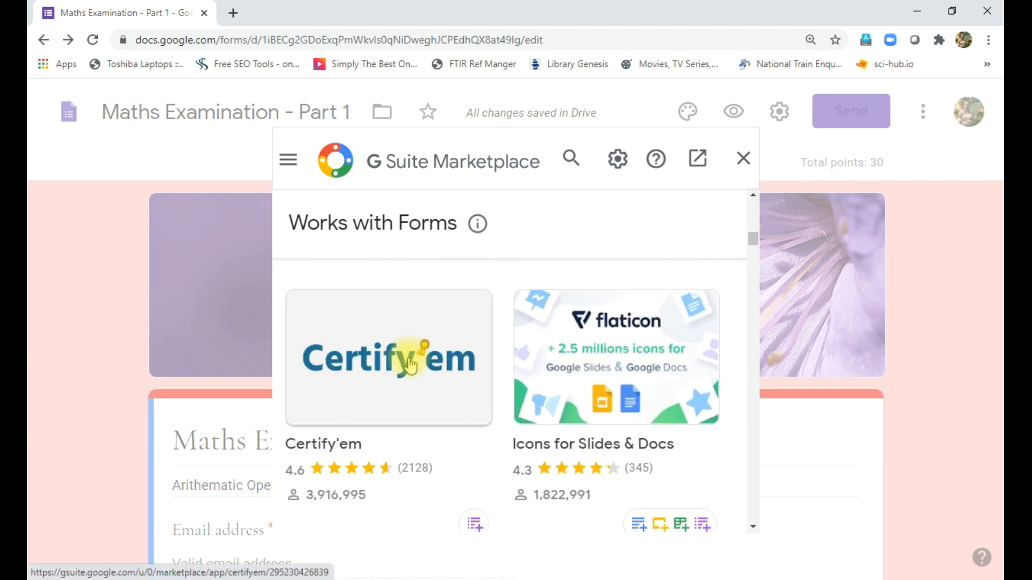
scroll(410, 360, "down", 4)
scroll(410, 361, "down", 2)
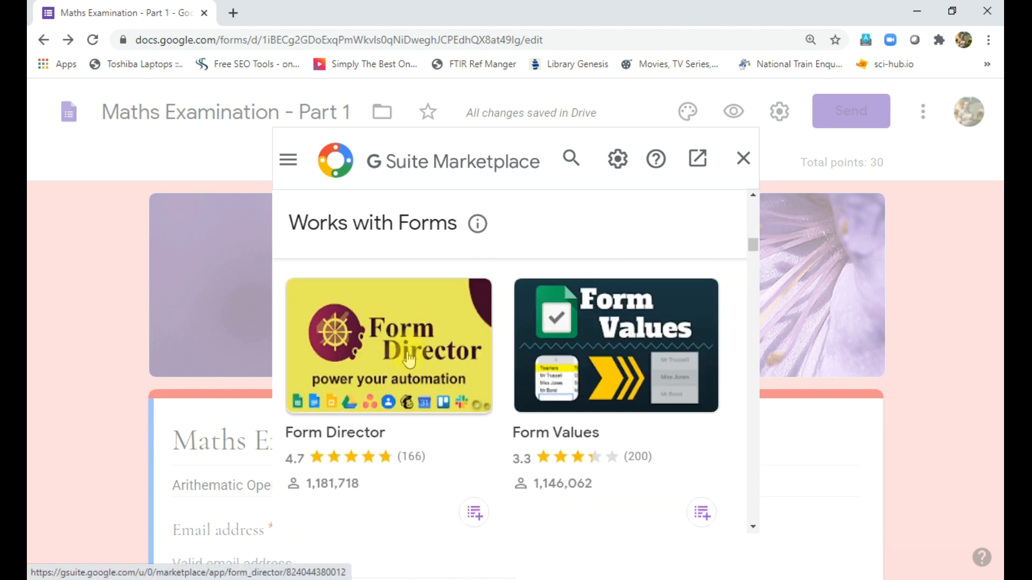
scroll(409, 360, "up", 1)
scroll(409, 360, "down", 8)
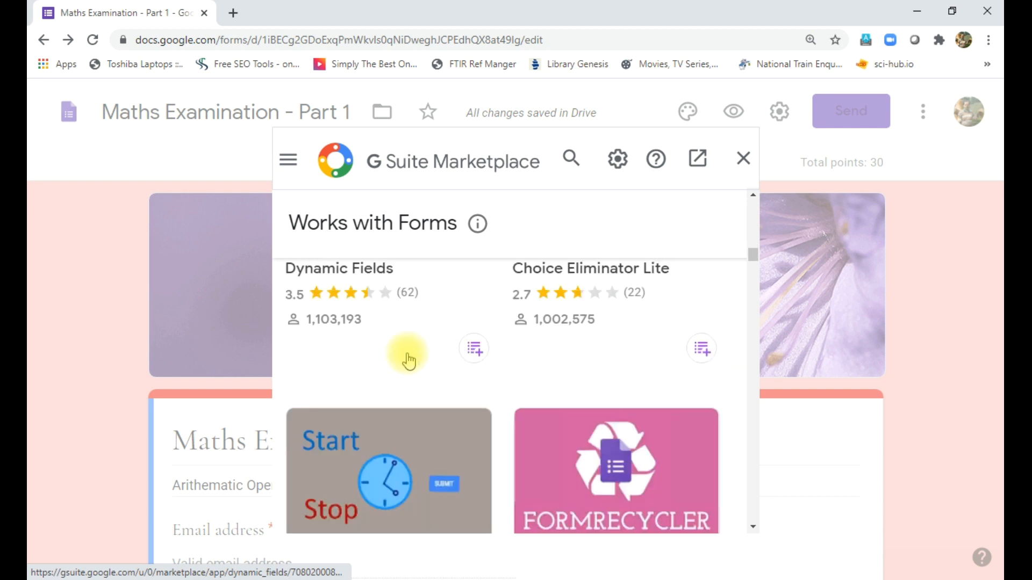
scroll(409, 361, "down", 8)
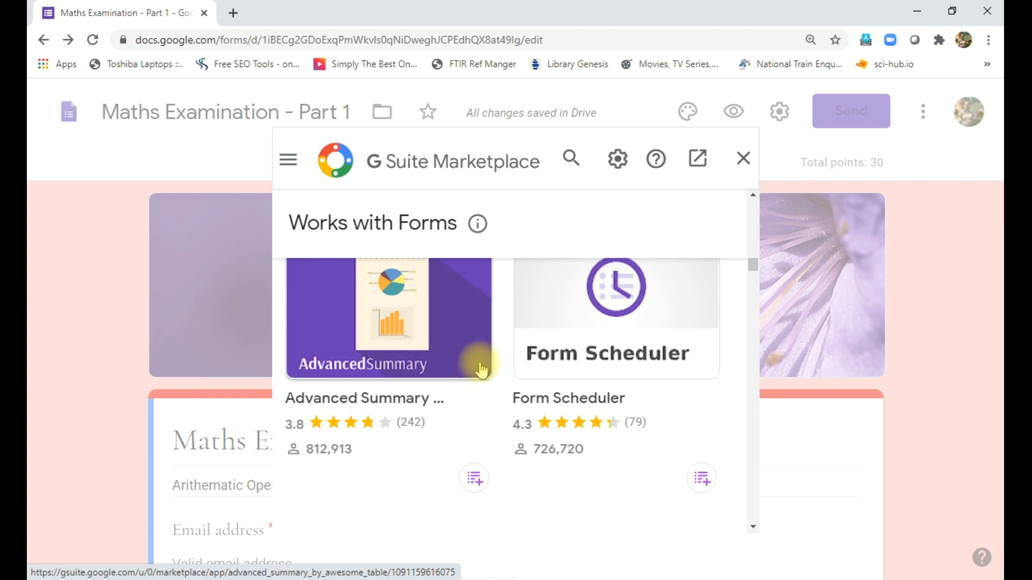
scroll(483, 462, "down", 1)
scroll(482, 468, "down", 8)
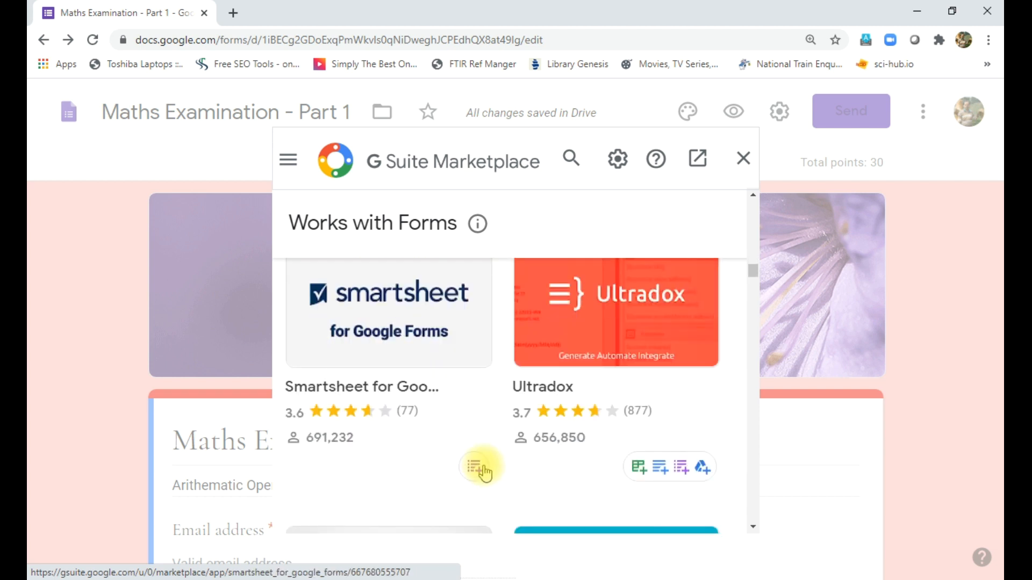
left_click(742, 158)
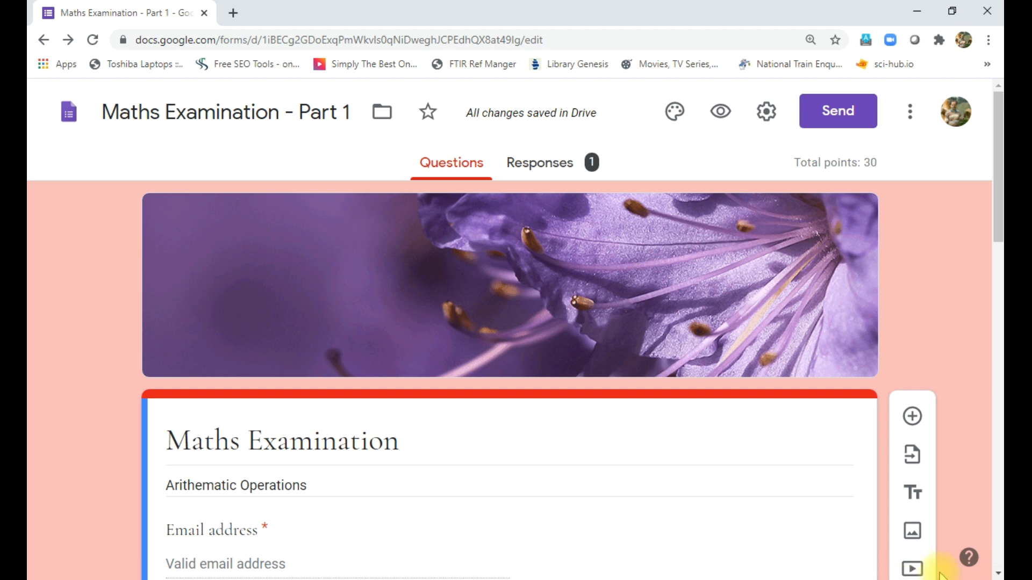
left_click(921, 568)
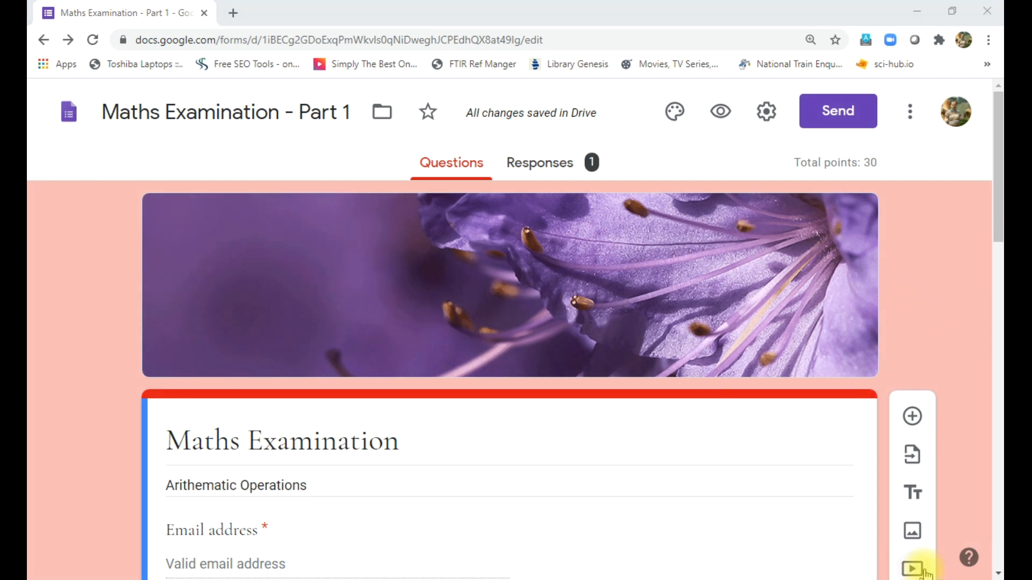